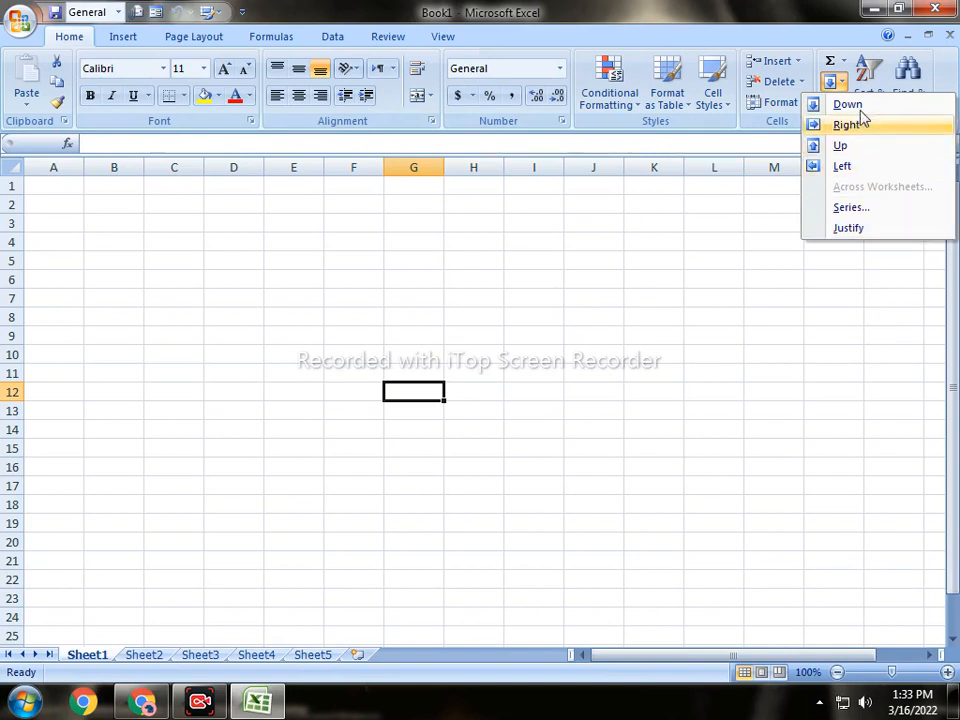
# Enter the headers STUDENT NAME, HINDI and ENGLISH in cells C5 to E5
pyautogui.click(376, 265)
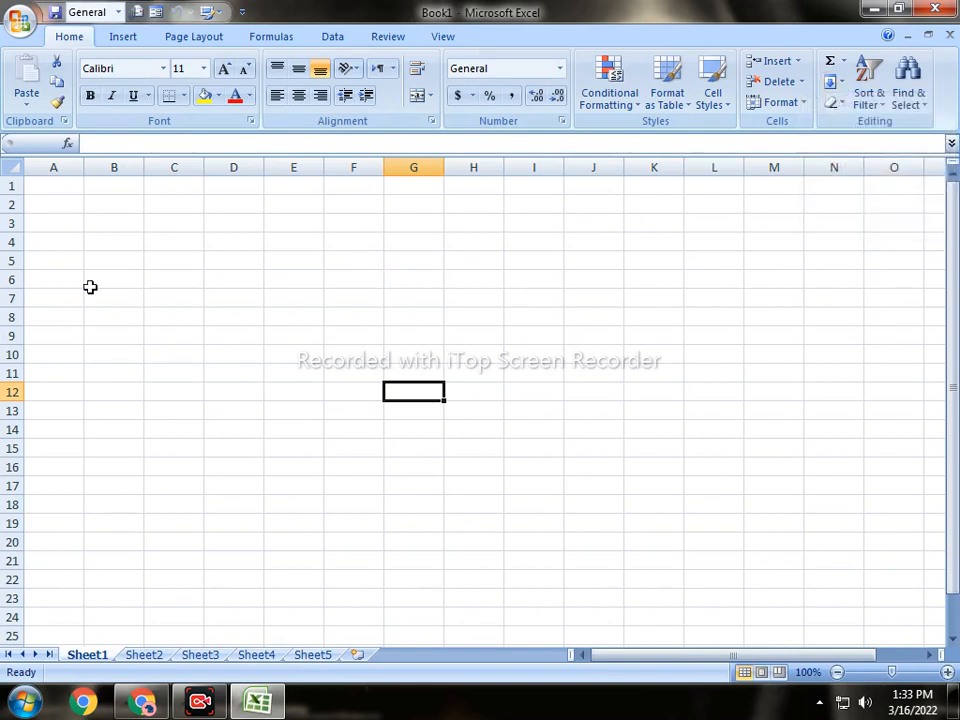
pyautogui.click(174, 260)
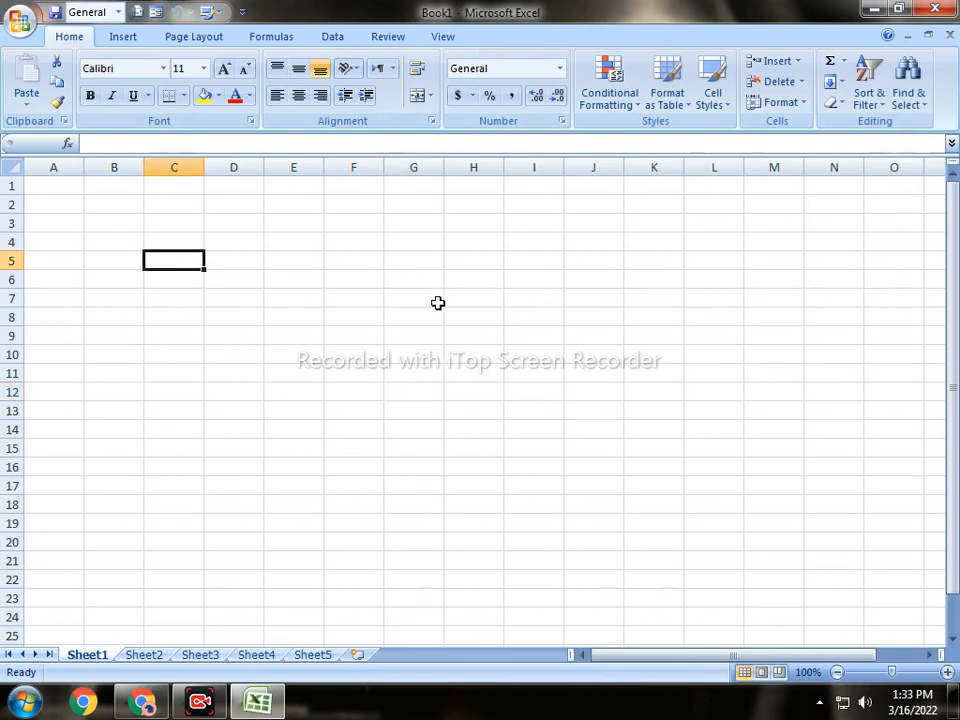
pyautogui.write('sT')
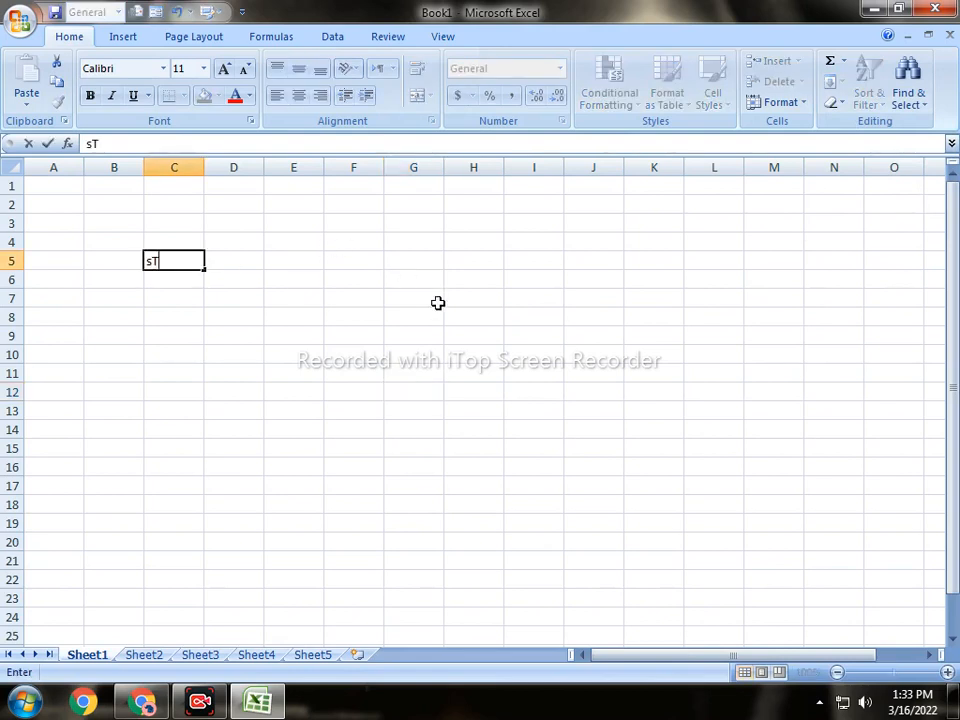
pyautogui.write('UDE')
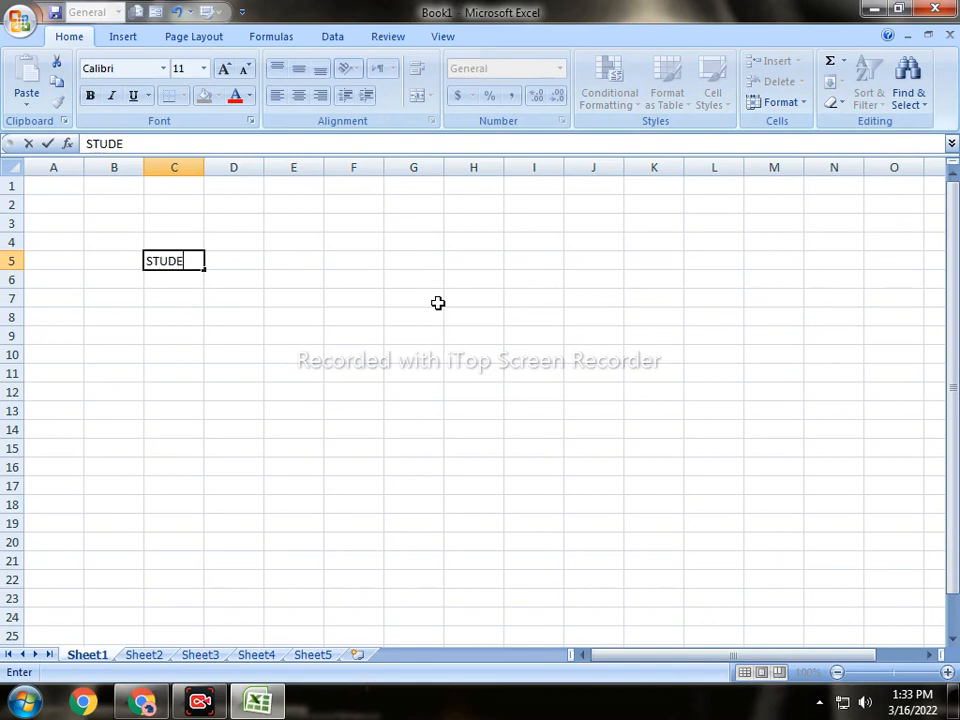
pyautogui.write('NT NAME')
pyautogui.press('Tab')
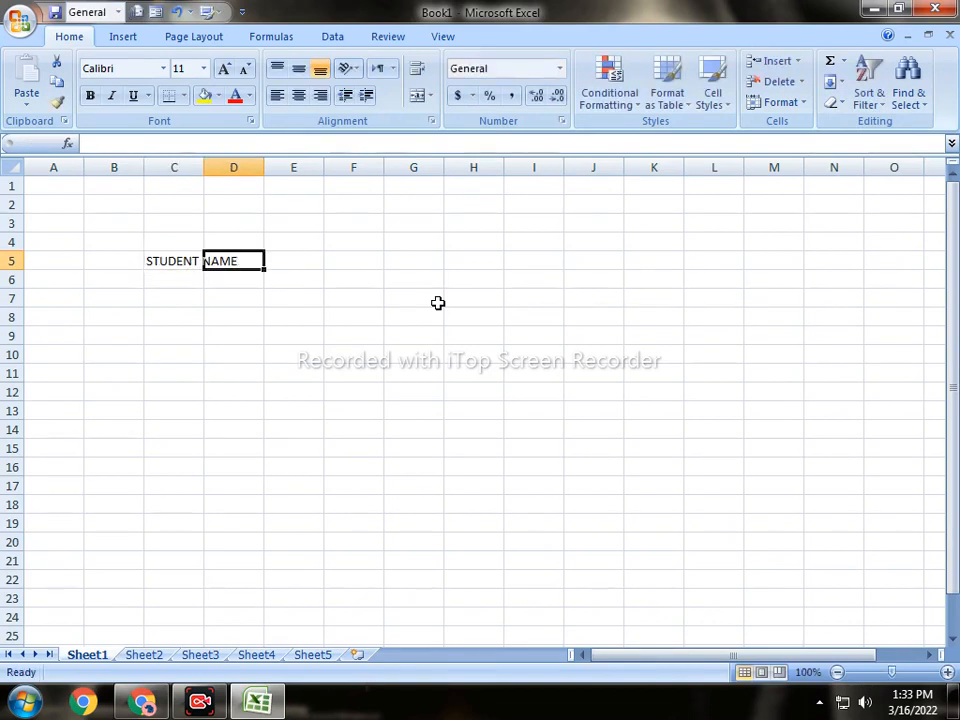
pyautogui.write('HINDI')
pyautogui.press('Tab')
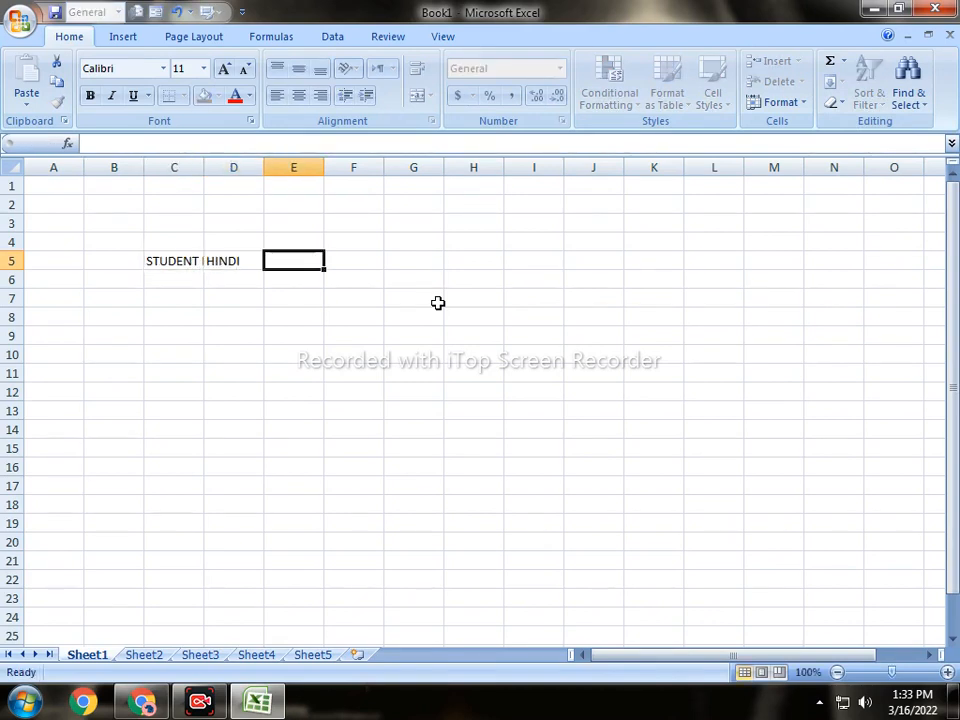
pyautogui.write('ENGLI')
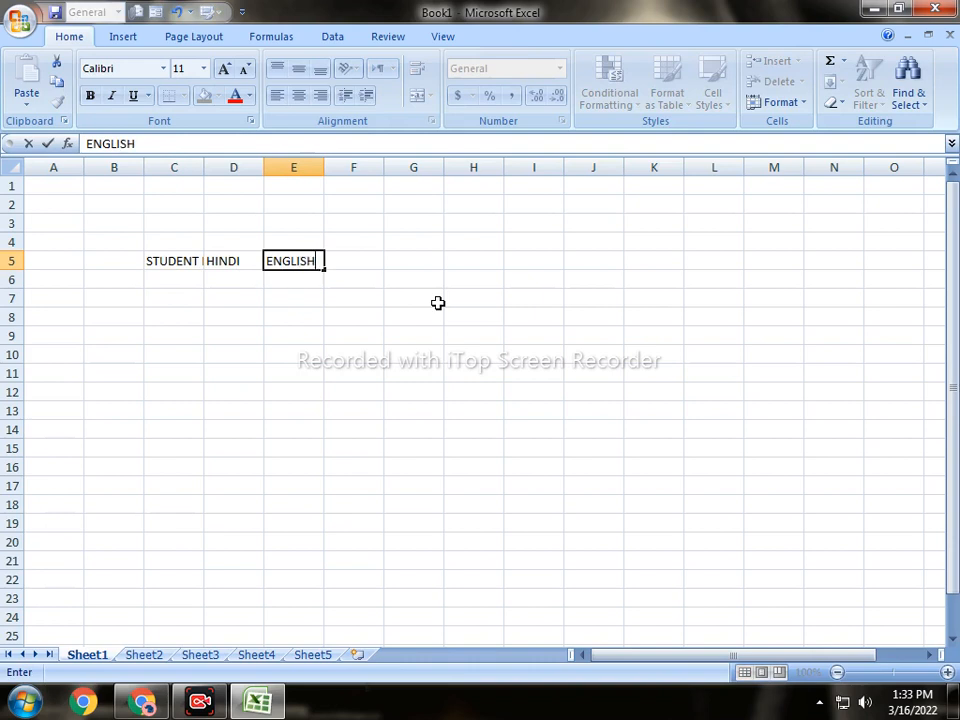
pyautogui.write('SH')
pyautogui.press('Tab')
# Continue the header row with MATHS, SCICENCE, S.S.T. and SANSKRIT in cells F5 to I5
pyautogui.write('MATH')
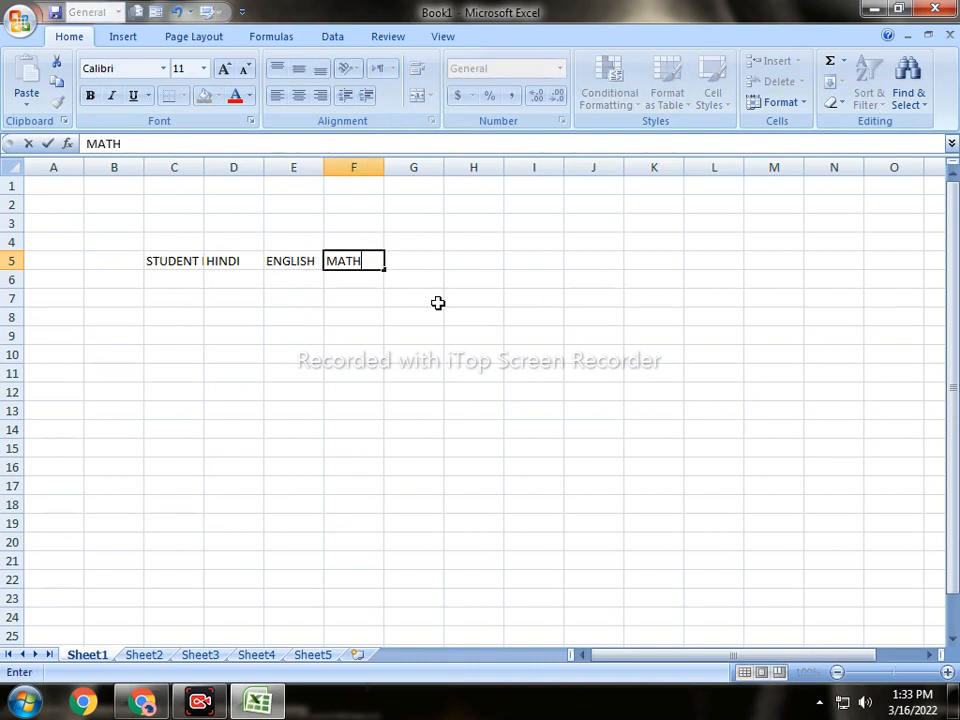
pyautogui.write('S')
pyautogui.press('Tab')
pyautogui.write('SCI')
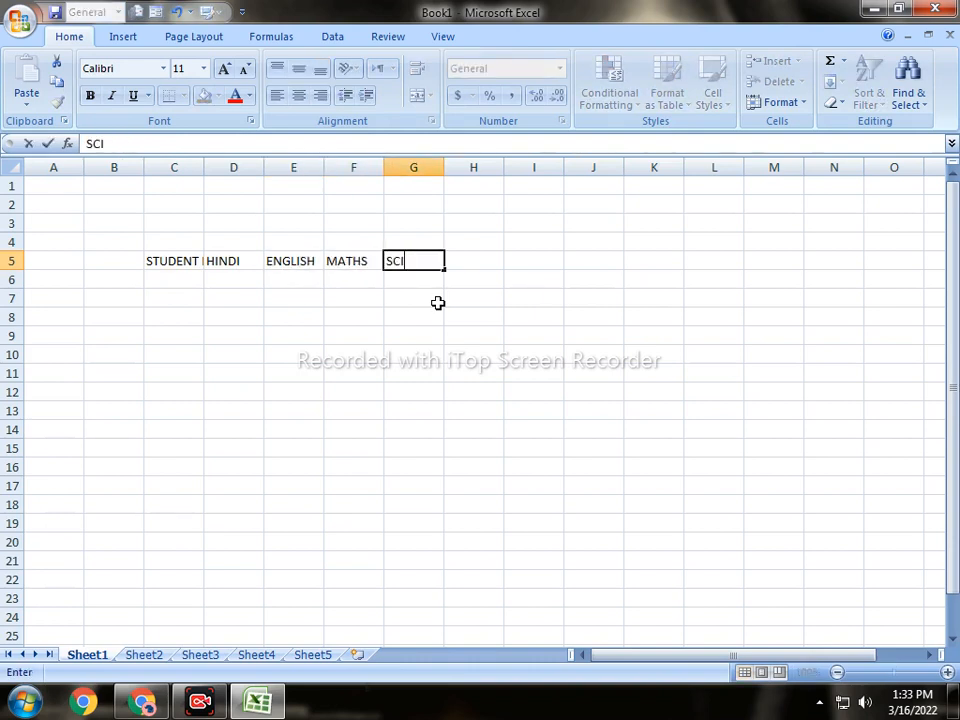
pyautogui.write('CENCE')
pyautogui.press('Tab')
pyautogui.write('S')
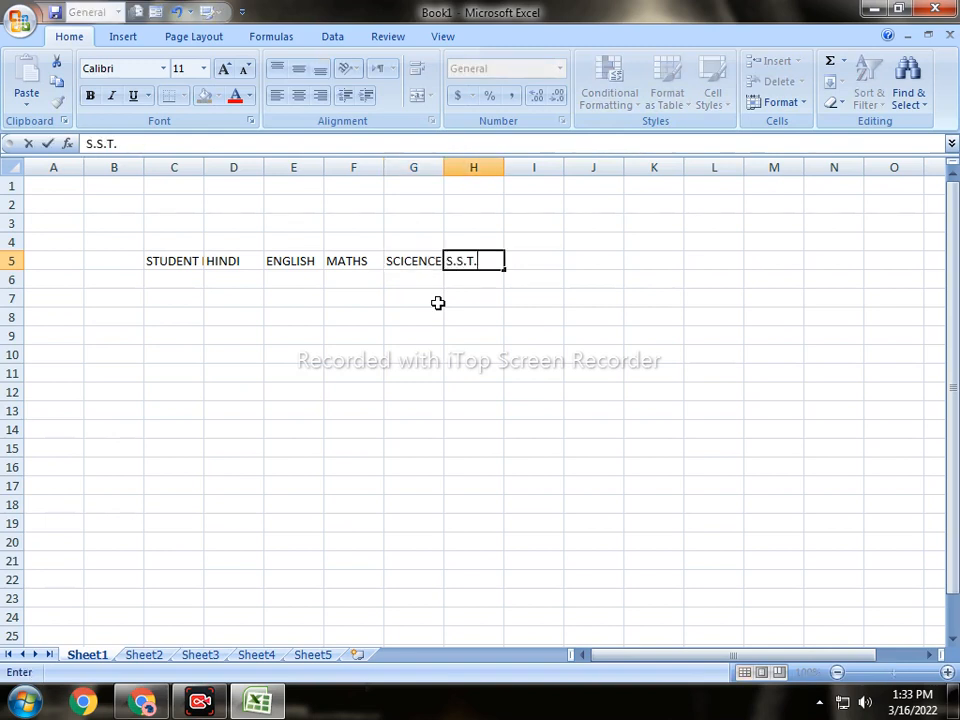
pyautogui.press('Tab')
pyautogui.write('SA')
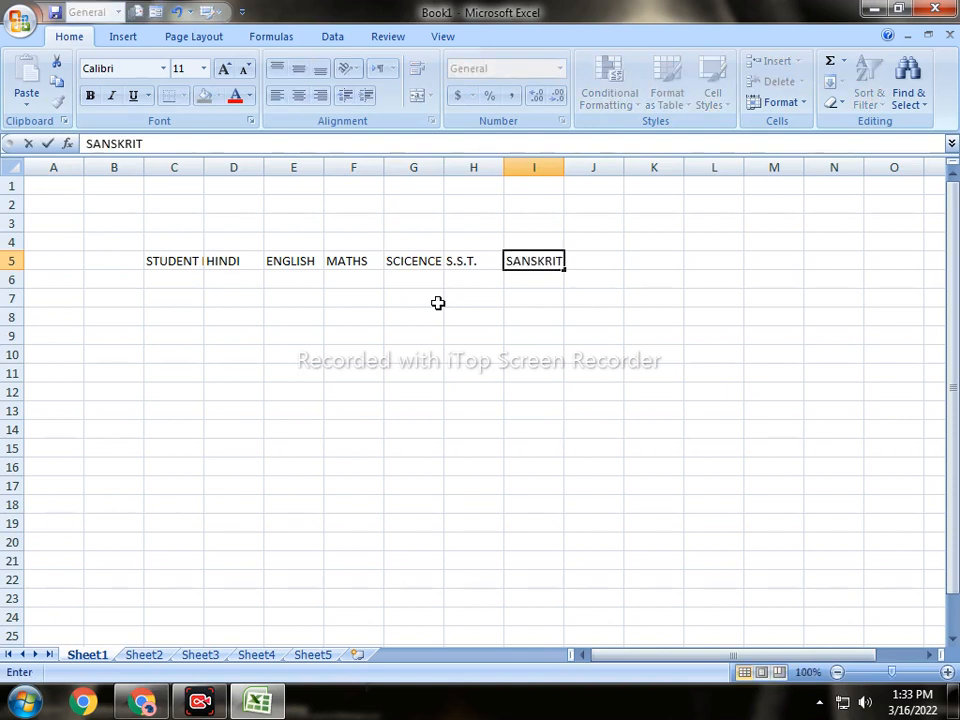
pyautogui.press('Return')
# Enter TOTAL NO. as the last header in cell J5
pyautogui.press('Up')
pyautogui.press('Right')
pyautogui.press('Right')
pyautogui.press('Right')
pyautogui.press('Right')
pyautogui.press('Right')
pyautogui.press('Right')
pyautogui.press('Right')
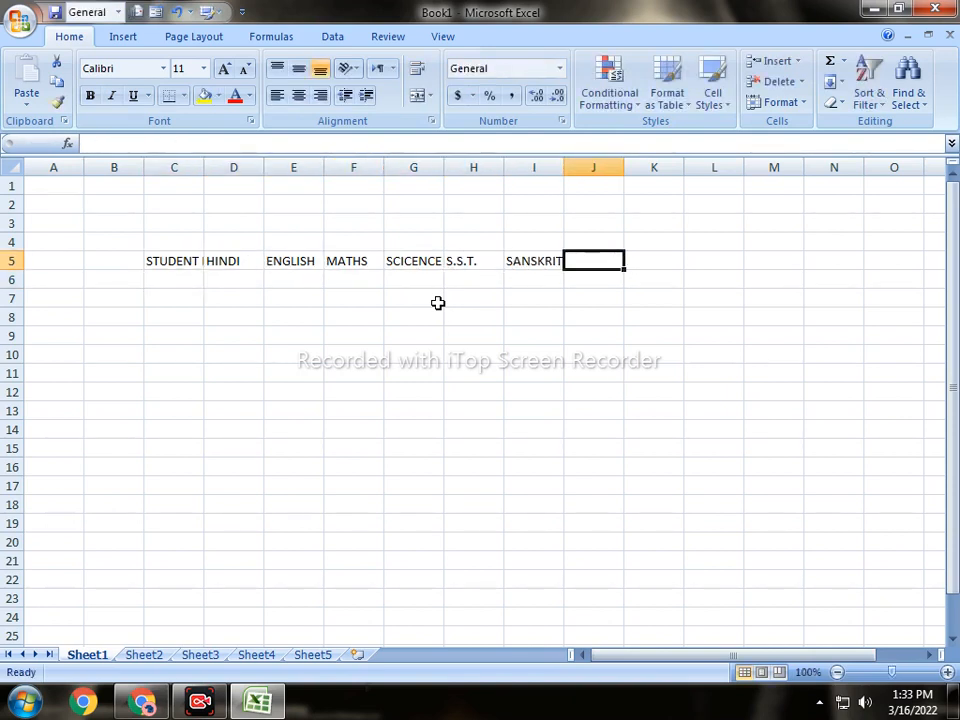
pyautogui.write('TOTAL N')
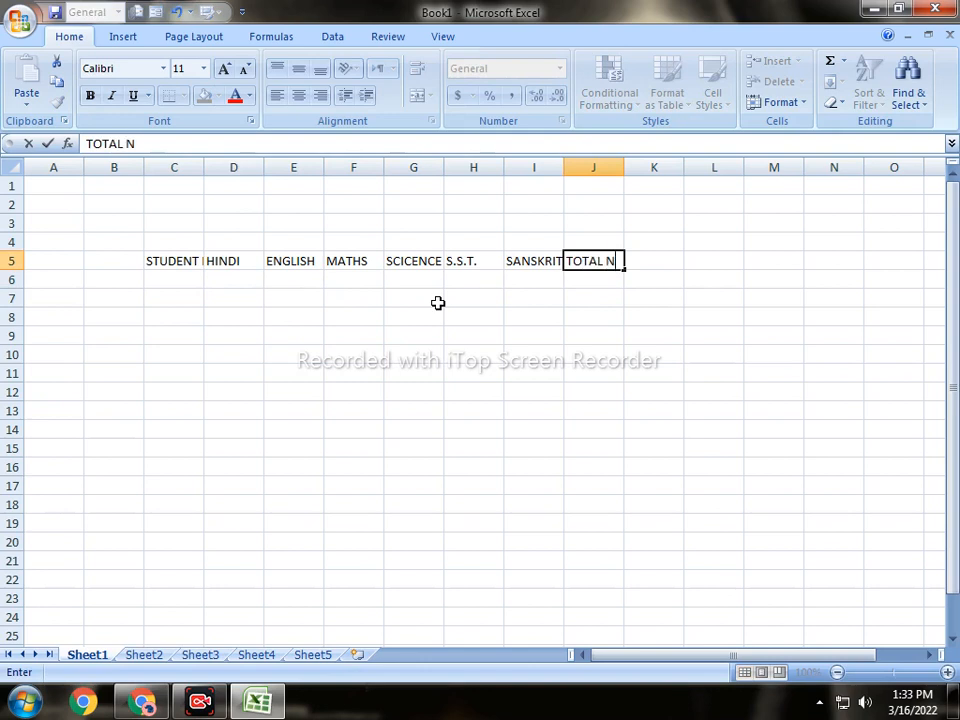
pyautogui.write('O.')
pyautogui.press('Return')
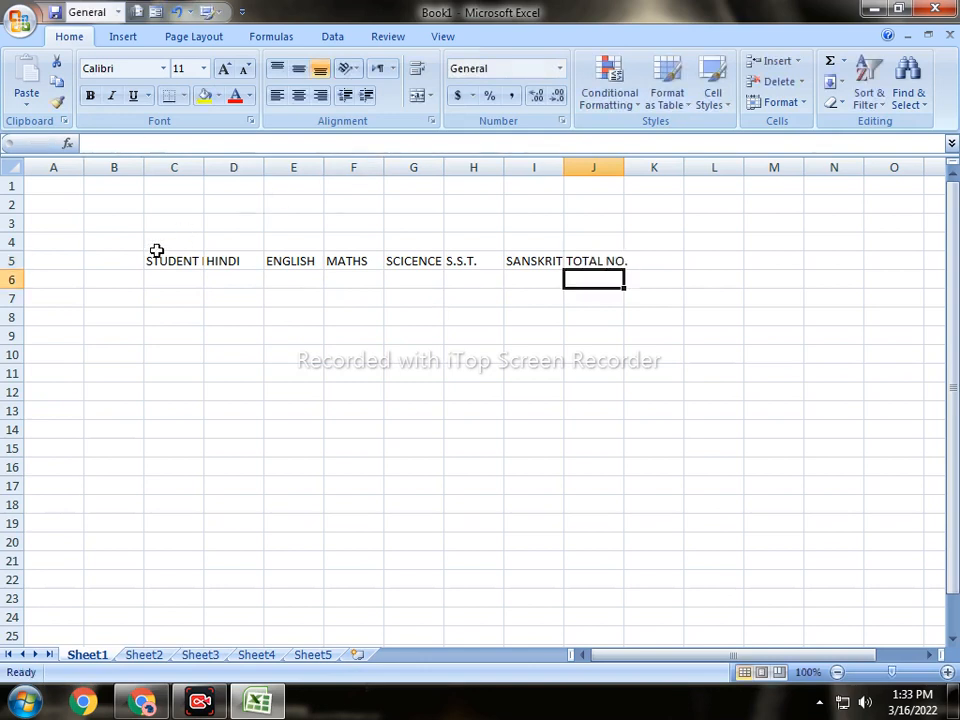
# Format the header cells C5 to J5 in bold Bookman Old Style at size 14
pyautogui.moveTo(156, 254); pyautogui.dragTo(606, 255)
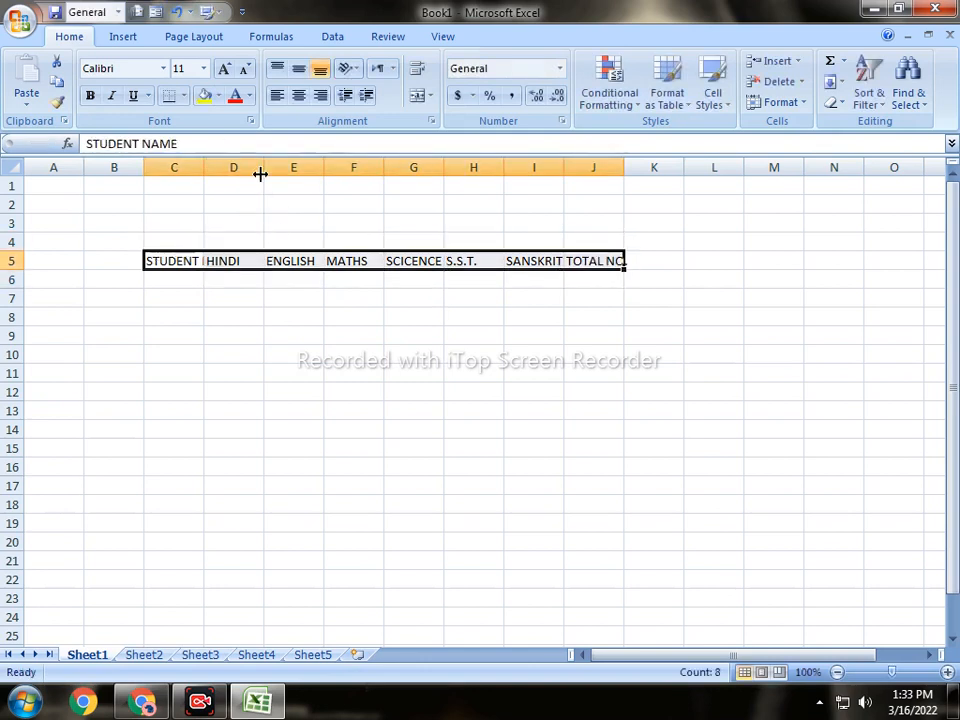
pyautogui.click(150, 67)
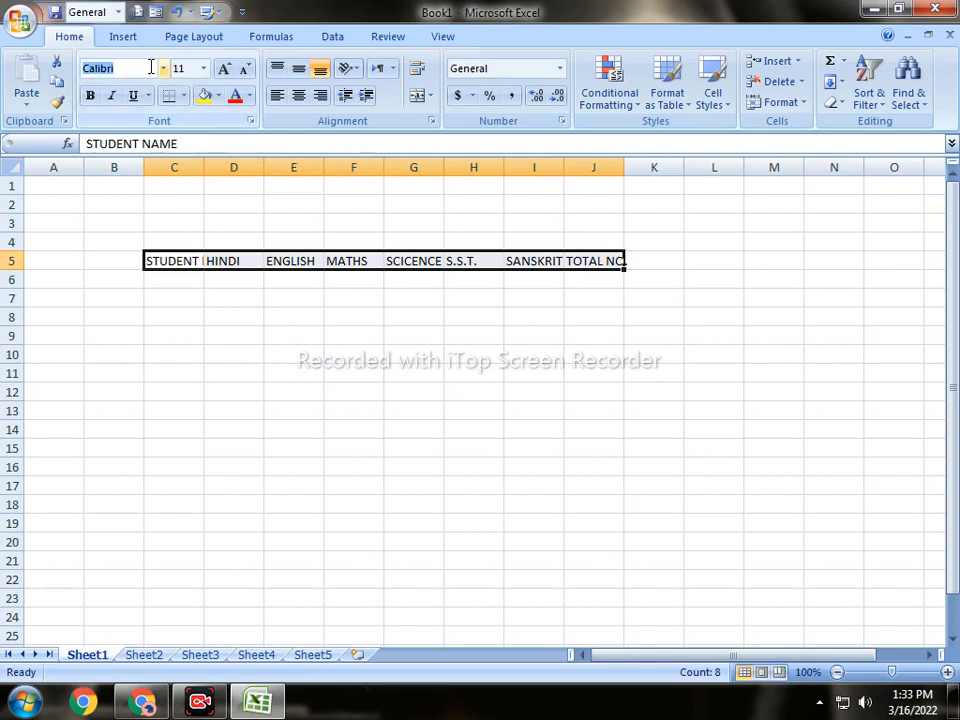
pyautogui.write('Bookman')
pyautogui.press('Return')
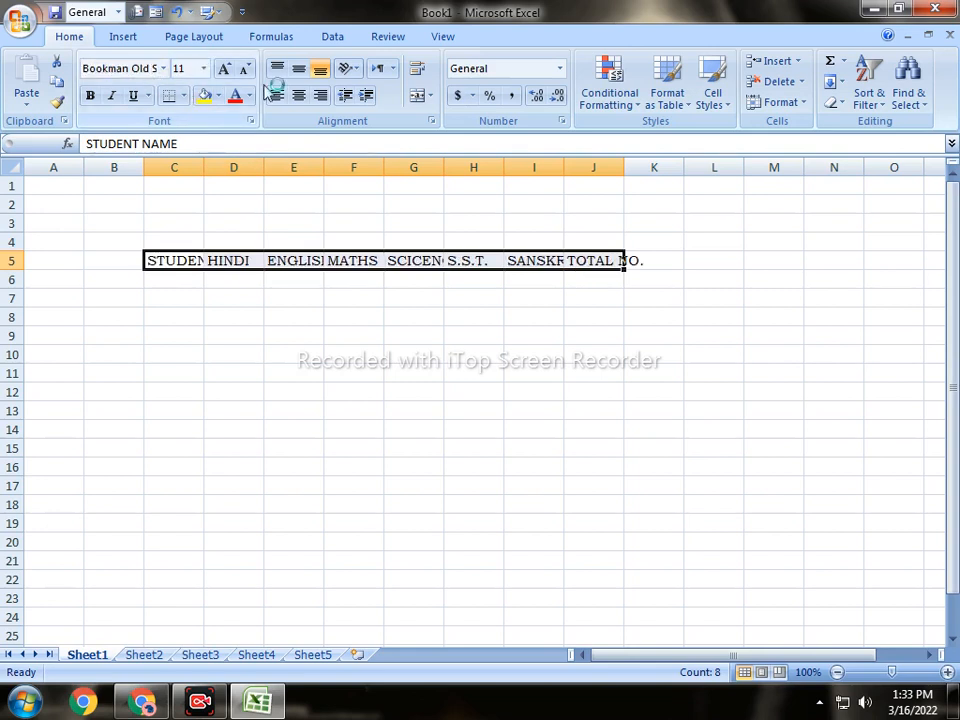
pyautogui.click(225, 70)
pyautogui.hotkey('ctrl', 'b')
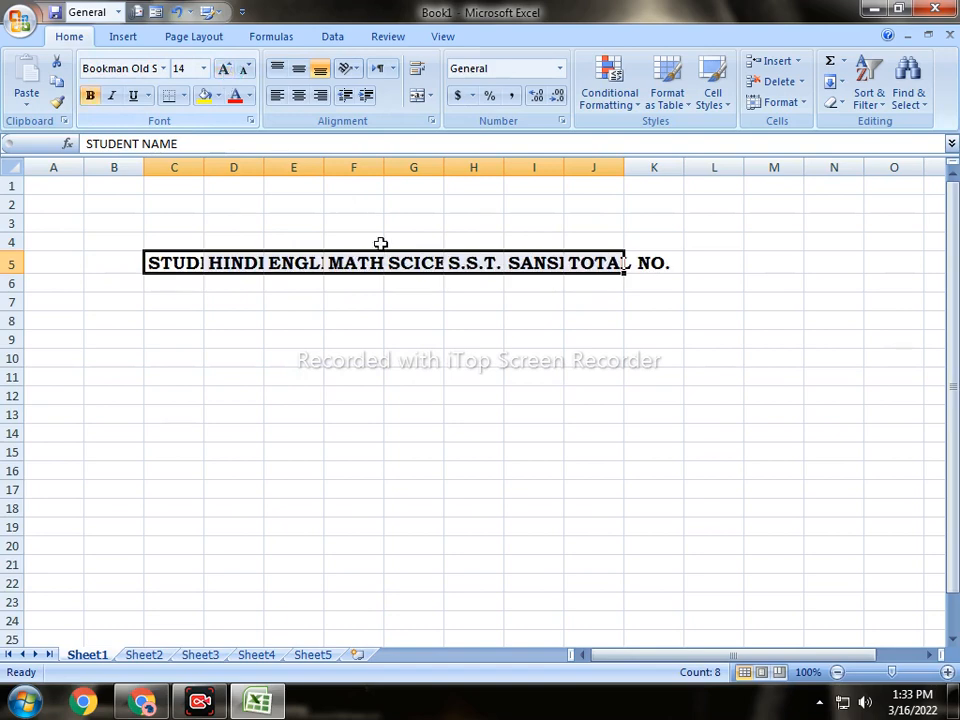
# AutoFit the widths of columns C to J to the header text
pyautogui.click(786, 101)
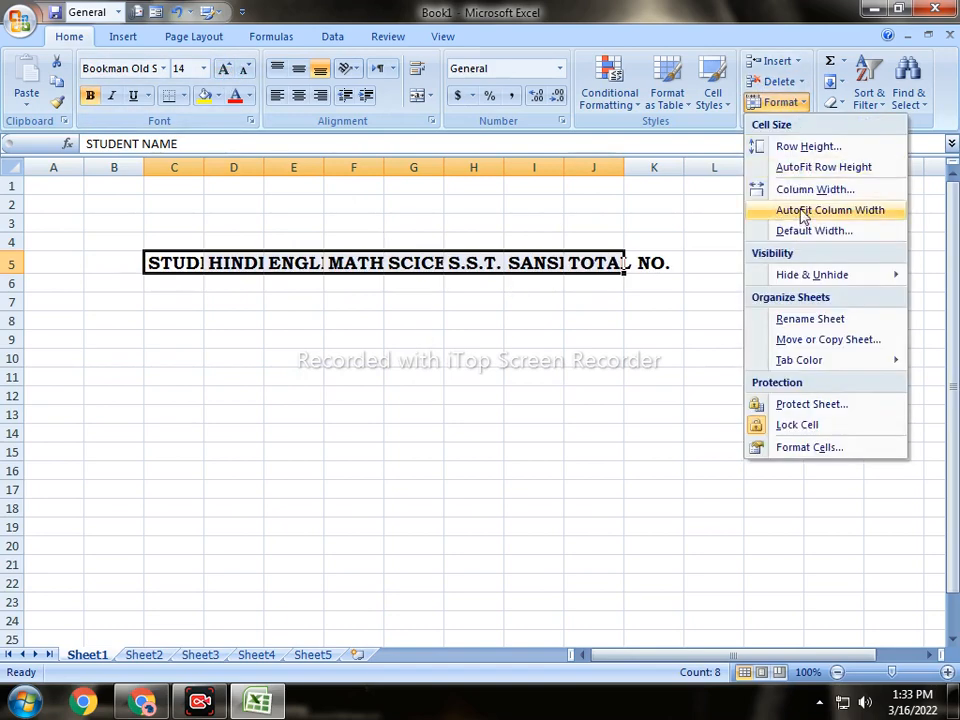
pyautogui.click(806, 210)
pyautogui.click(452, 364)
pyautogui.moveTo(592, 658); pyautogui.dragTo(636, 658)
pyautogui.click(280, 384)
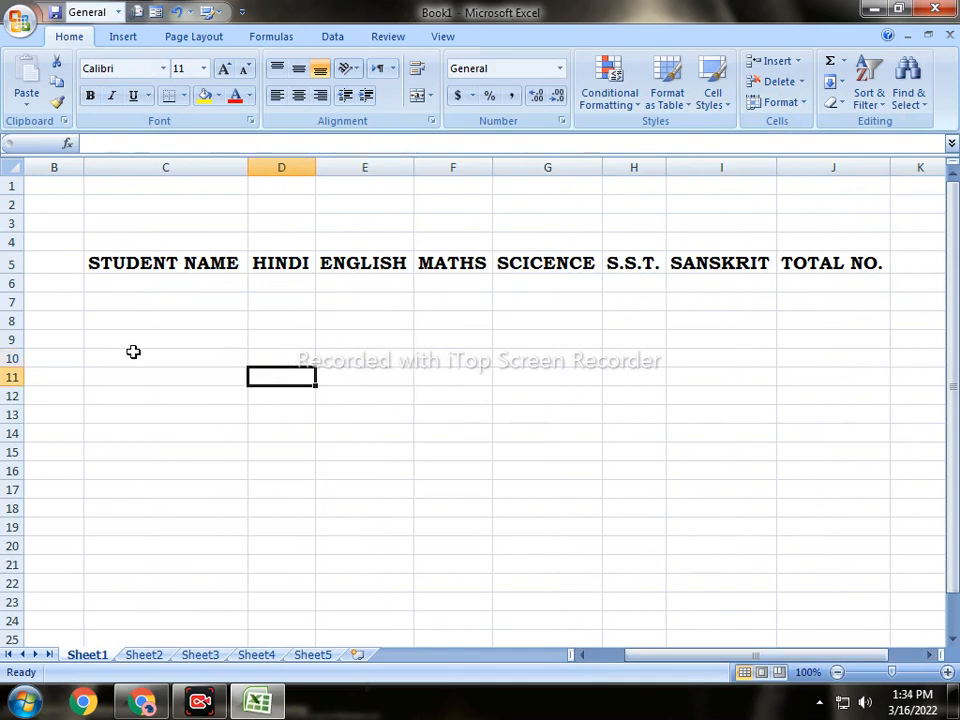
# Enter the five students' first names in cells C6 to C10 under STUDENT NAME
pyautogui.click(152, 285)
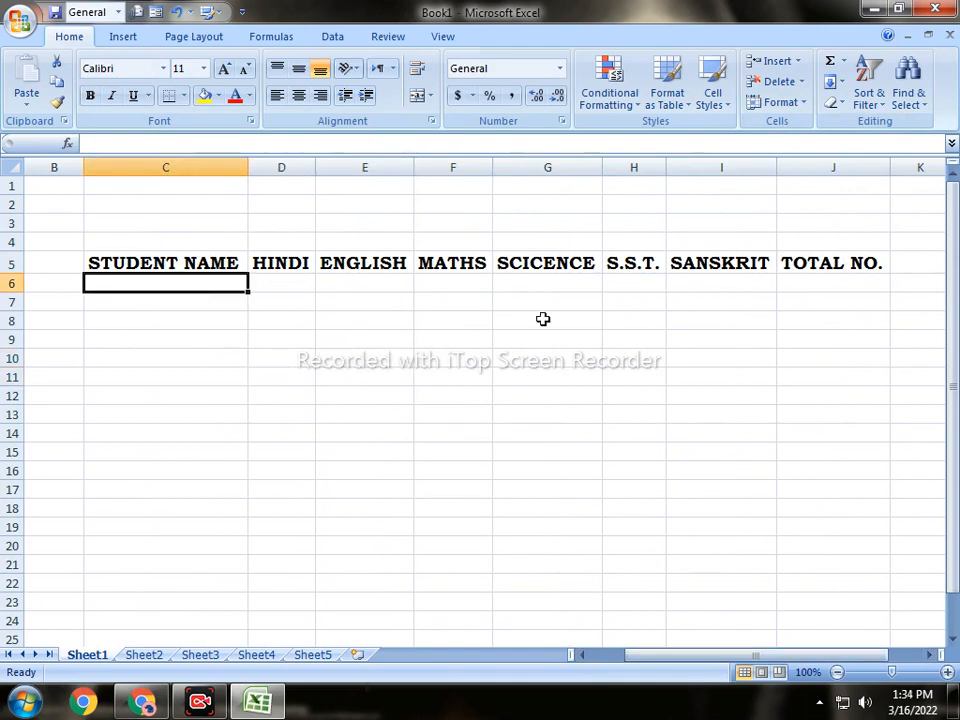
pyautogui.write('RAHUL')
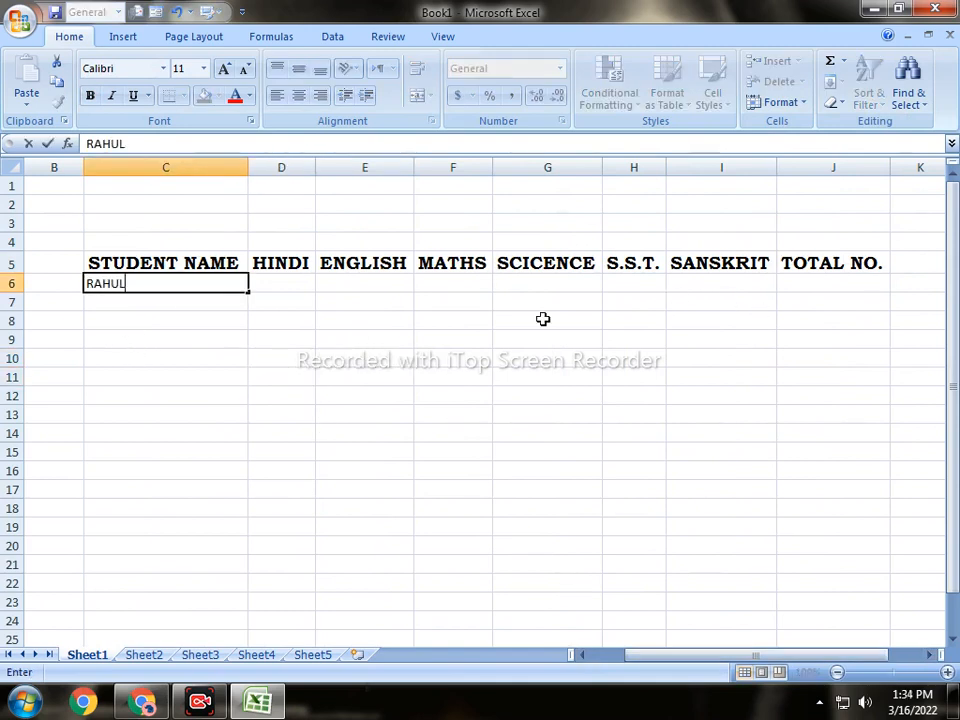
pyautogui.press('Return')
pyautogui.write('ARVIN')
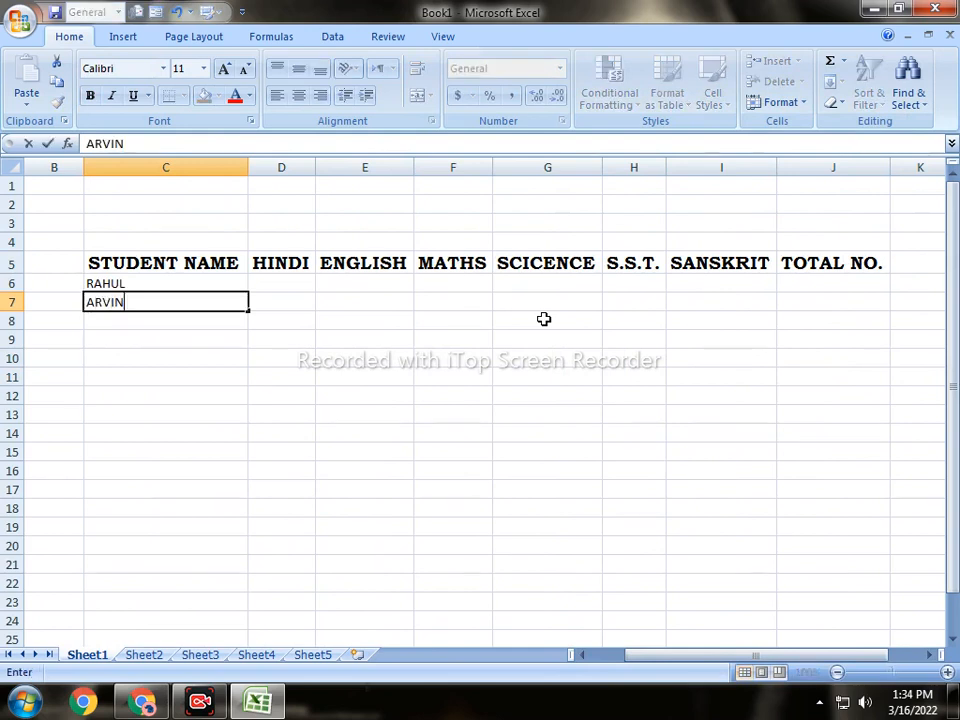
pyautogui.write('D')
pyautogui.press('Return')
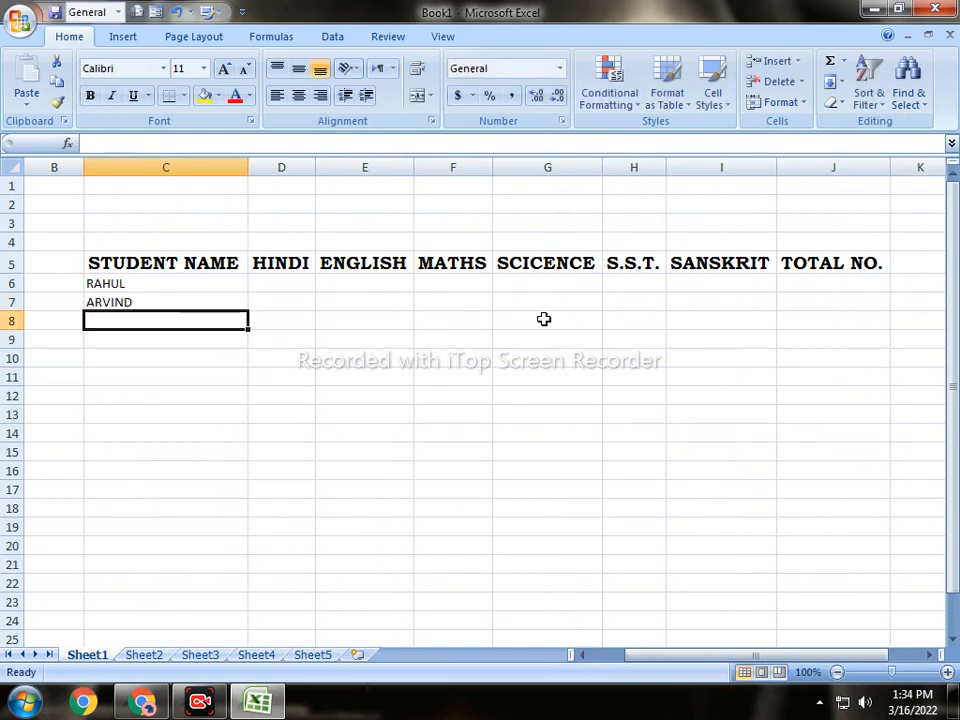
pyautogui.write('GOPAL')
pyautogui.press('Return')
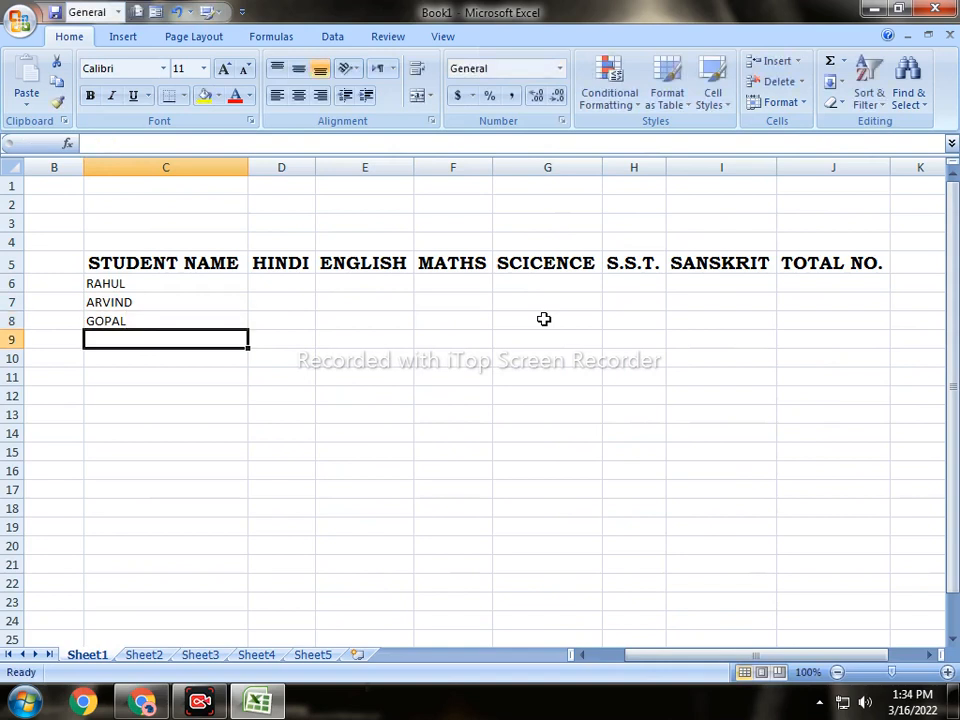
pyautogui.write('DEEPTI')
pyautogui.press('Return')
pyautogui.write('MEENA')
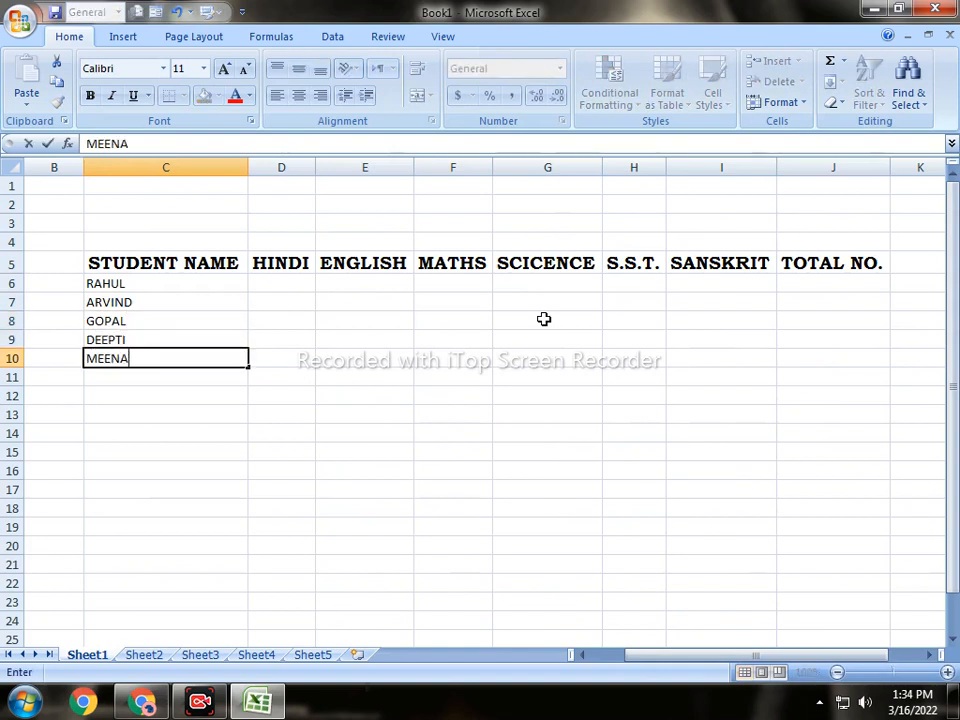
pyautogui.press('Return')
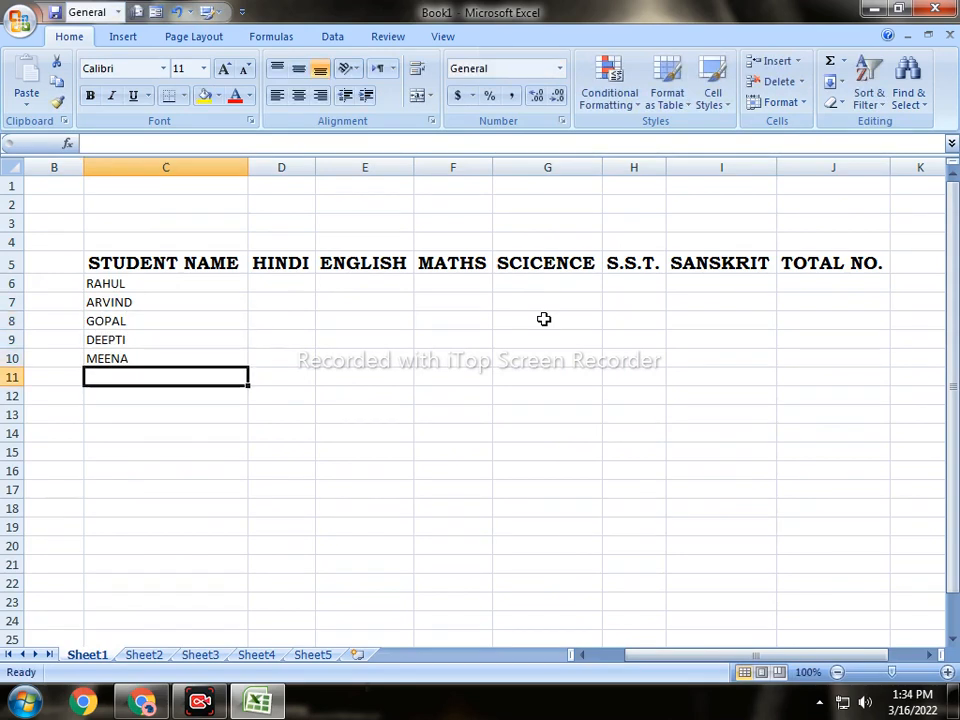
# Fill the marks range D6:I10 with the formula =RANDBETWEEN(50,90)
pyautogui.moveTo(277, 284); pyautogui.dragTo(750, 364)
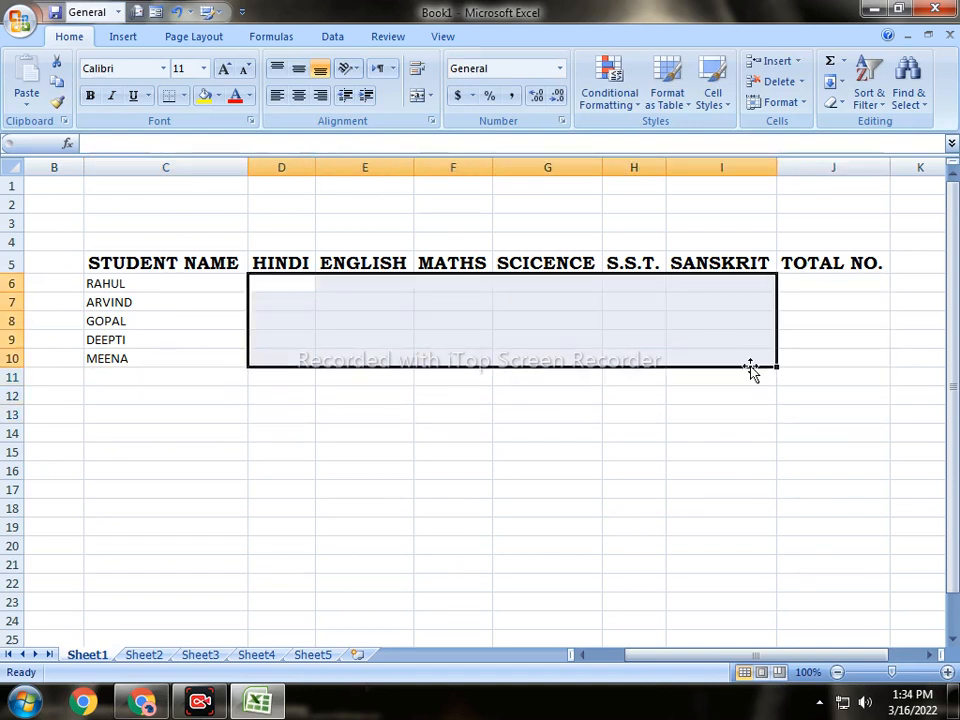
pyautogui.write('=RAND')
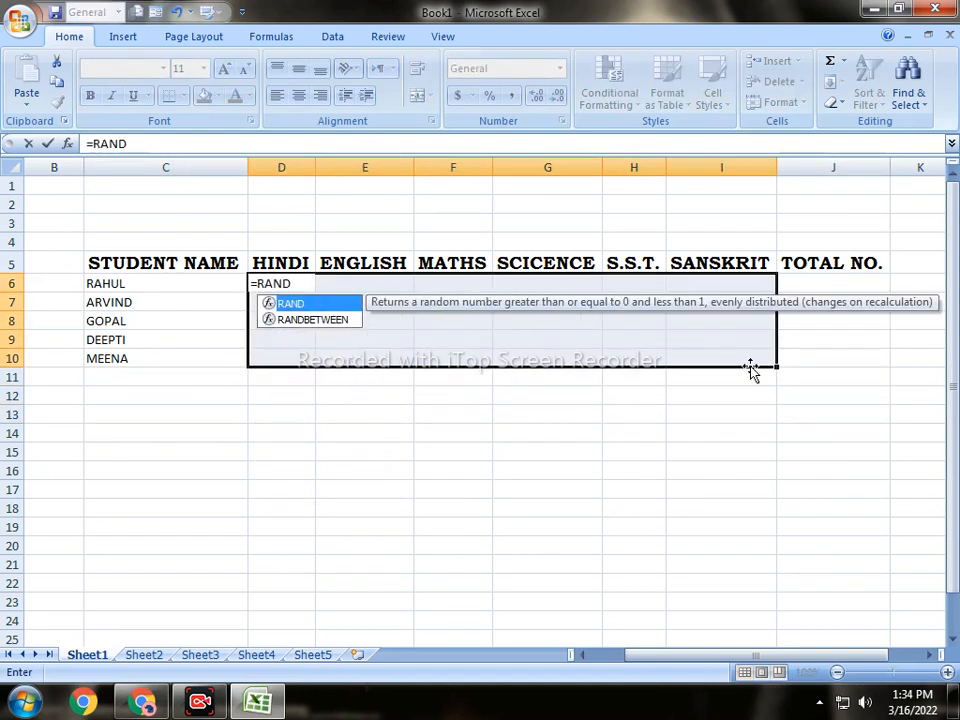
pyautogui.press('Down')
pyautogui.press('Tab')
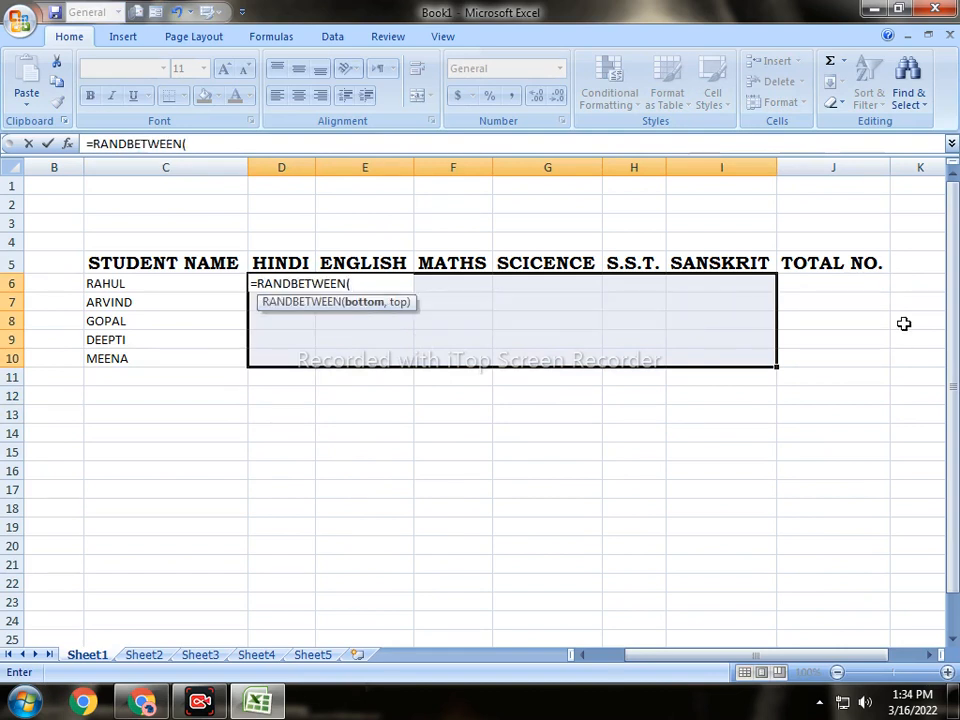
pyautogui.write('50,')
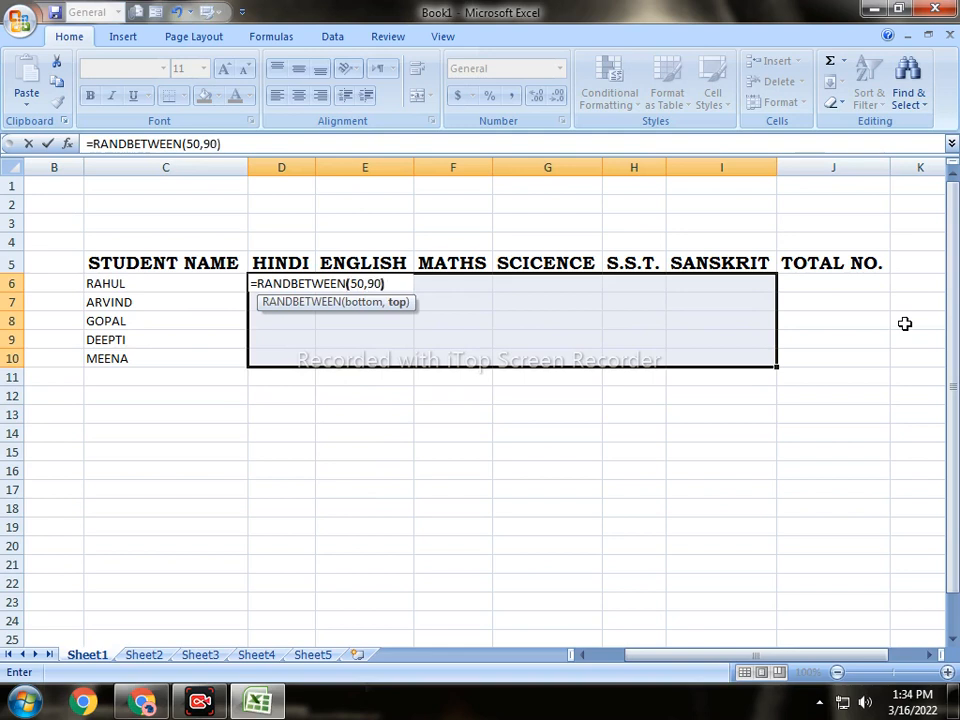
pyautogui.write('90)')
pyautogui.hotkey('ctrl', 'Return')
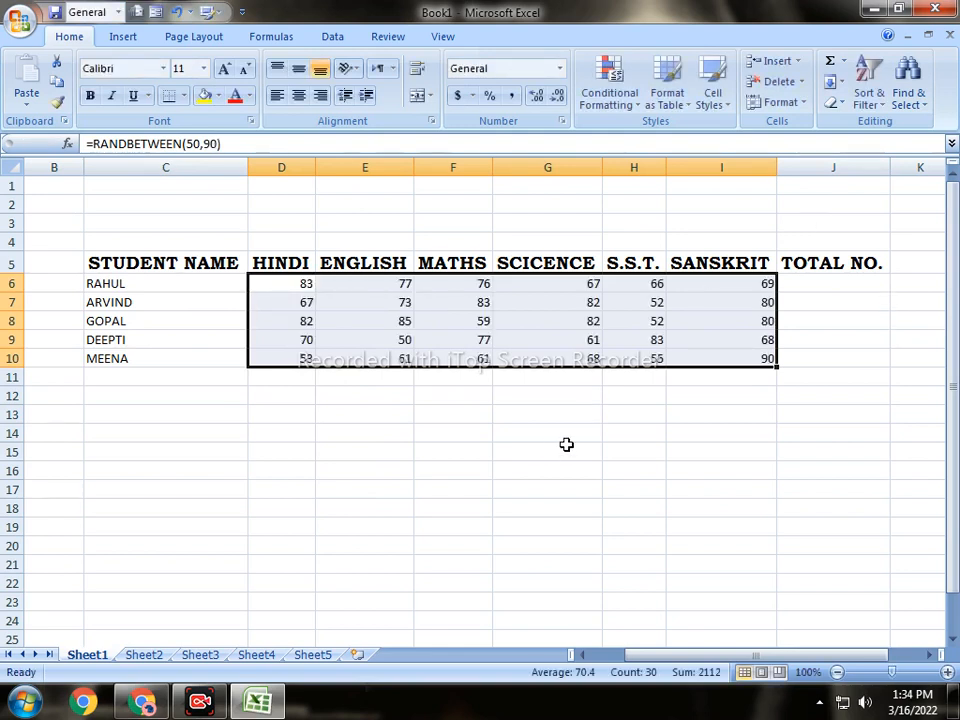
# Try bold formatting on the student names and marks in C6:I10
pyautogui.click(410, 360)
pyautogui.moveTo(144, 281); pyautogui.dragTo(709, 357)
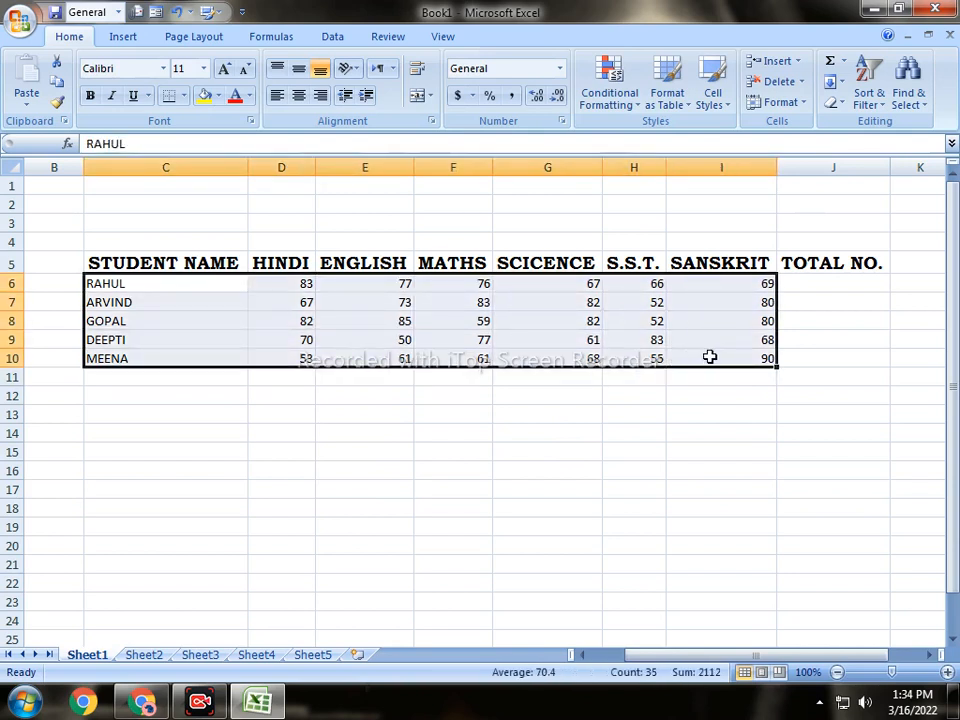
pyautogui.hotkey('ctrl', 'b')
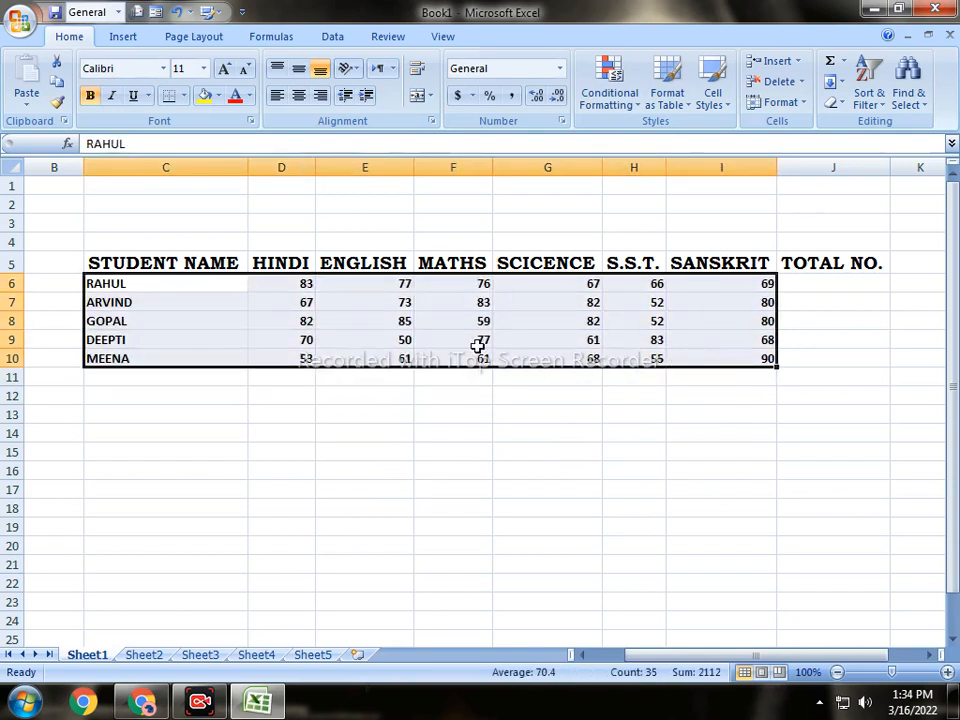
pyautogui.click(326, 328)
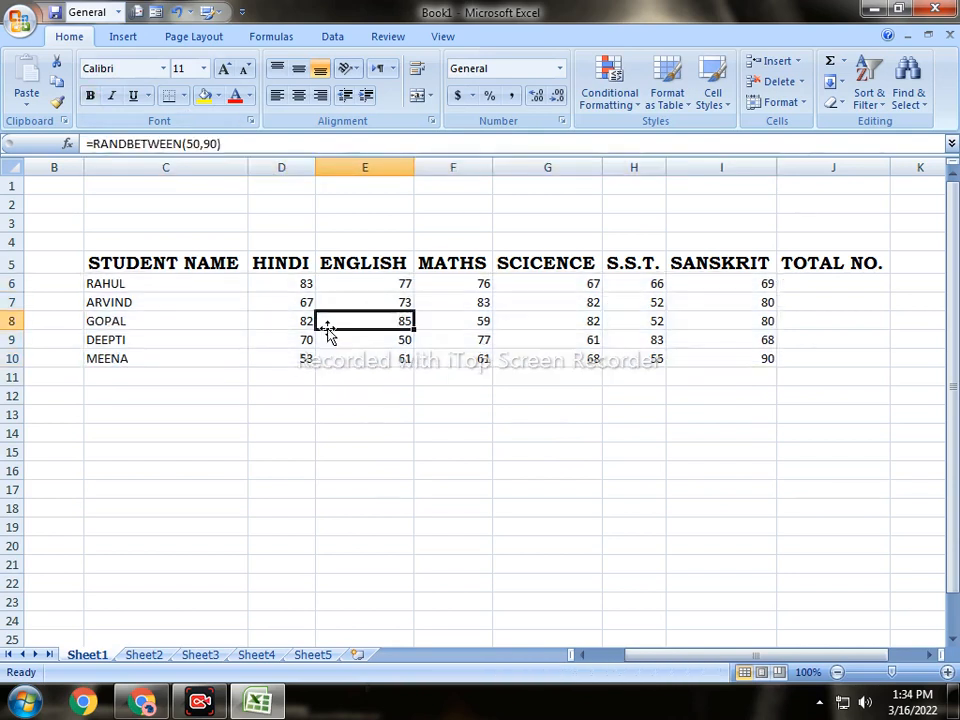
# Replace the random formulas in the marks range D6:I10 with their values using Paste Special with the Values option
pyautogui.moveTo(281, 263); pyautogui.dragTo(765, 358)
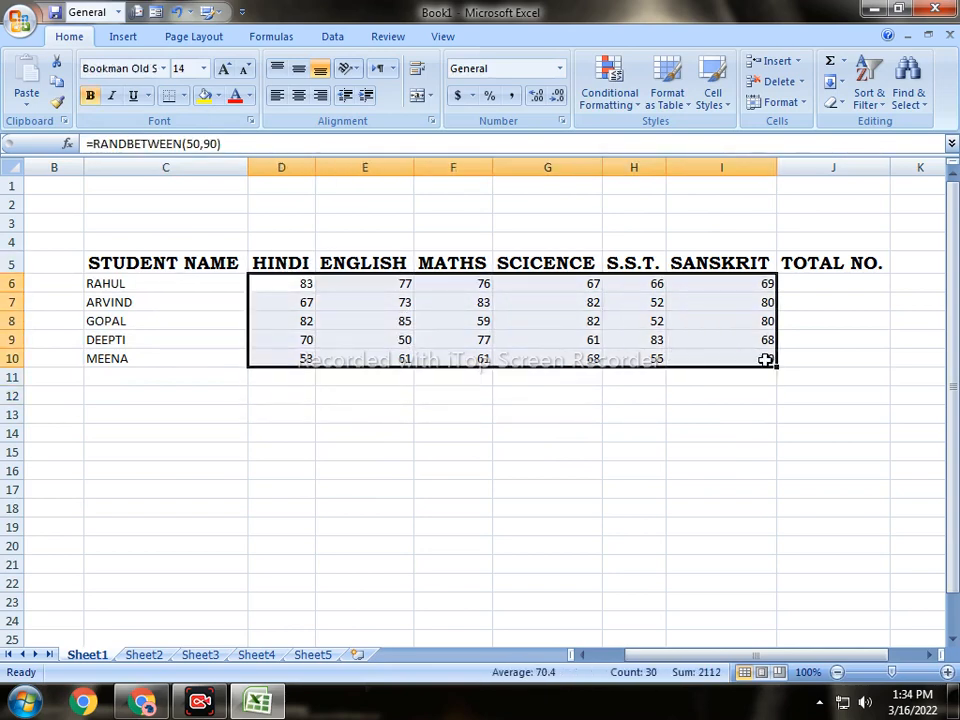
pyautogui.hotkey('ctrl', 'c')
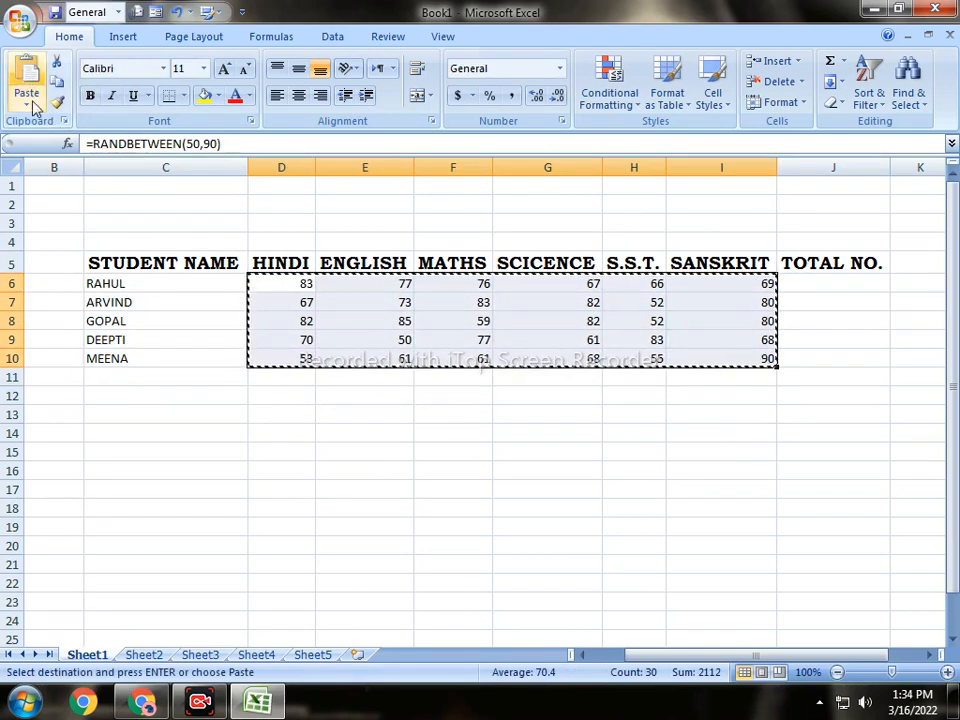
pyautogui.click(26, 97)
pyautogui.click(75, 250)
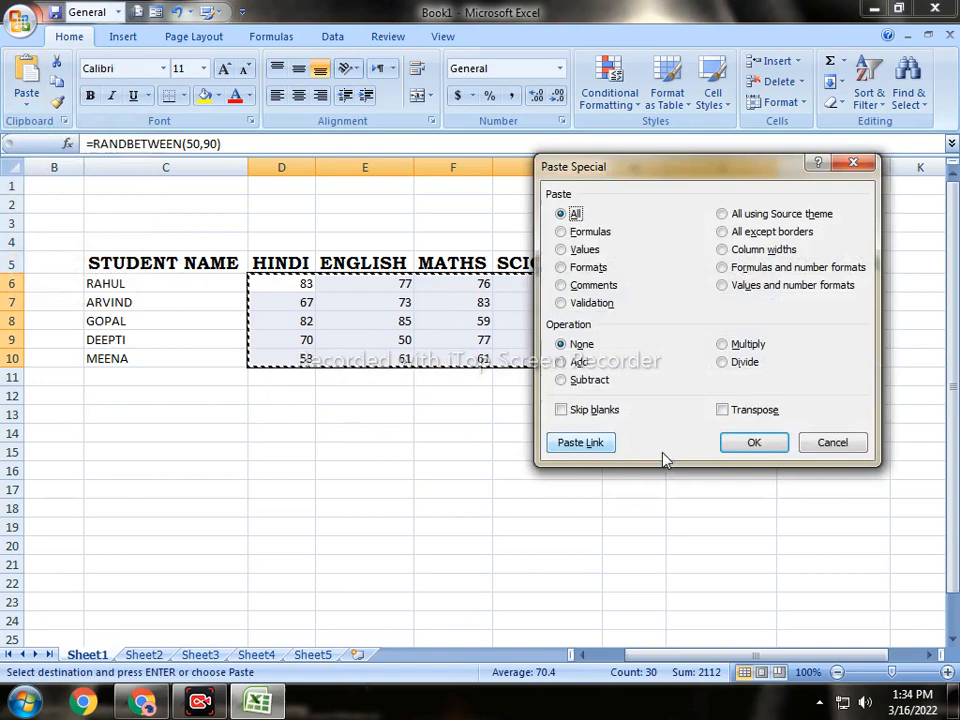
pyautogui.click(583, 249)
pyautogui.click(754, 442)
pyautogui.click(523, 435)
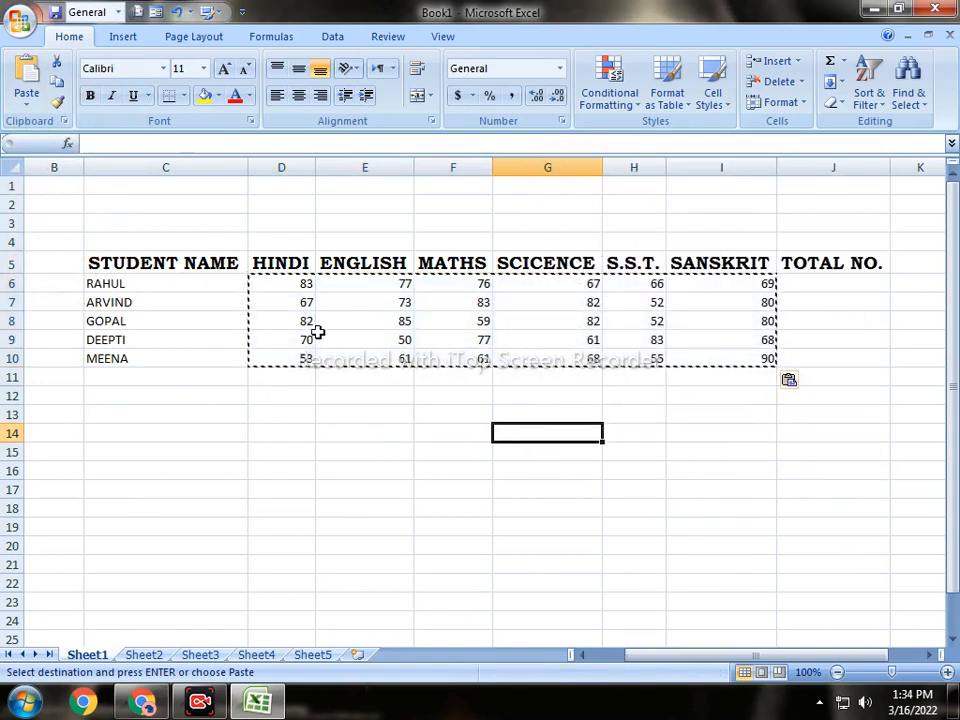
pyautogui.click(330, 455)
pyautogui.press('Escape')
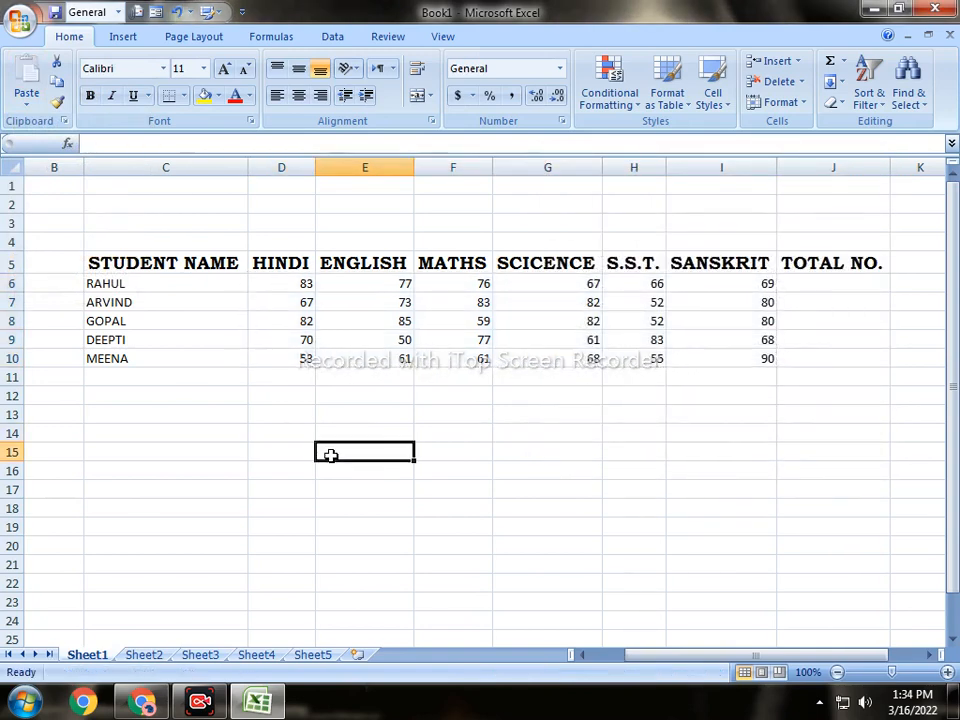
# Set the student names and marks in C6:I10 to Bookman Old Style at font size 14
pyautogui.click(340, 302)
pyautogui.moveTo(176, 283); pyautogui.dragTo(723, 357)
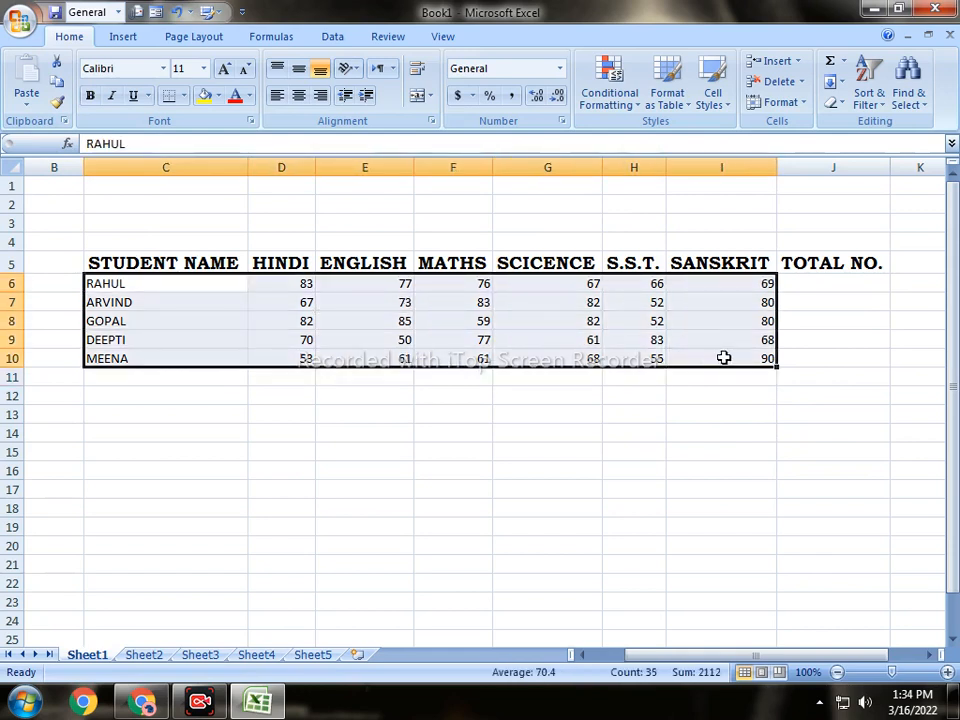
pyautogui.click(122, 67)
pyautogui.write('Book ')
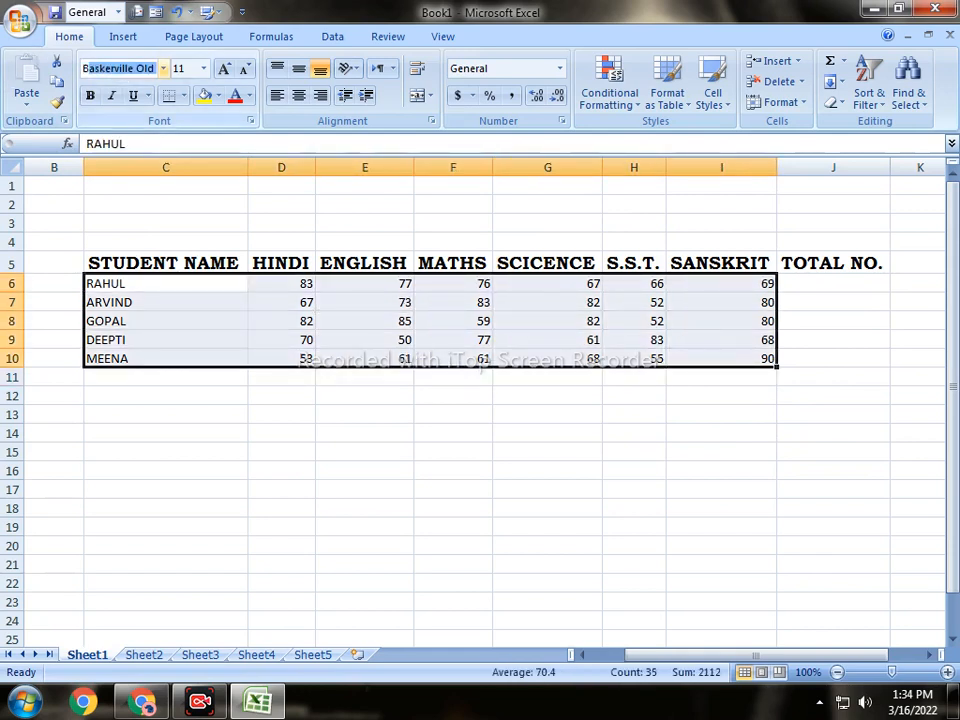
pyautogui.write('m')
pyautogui.press('Return')
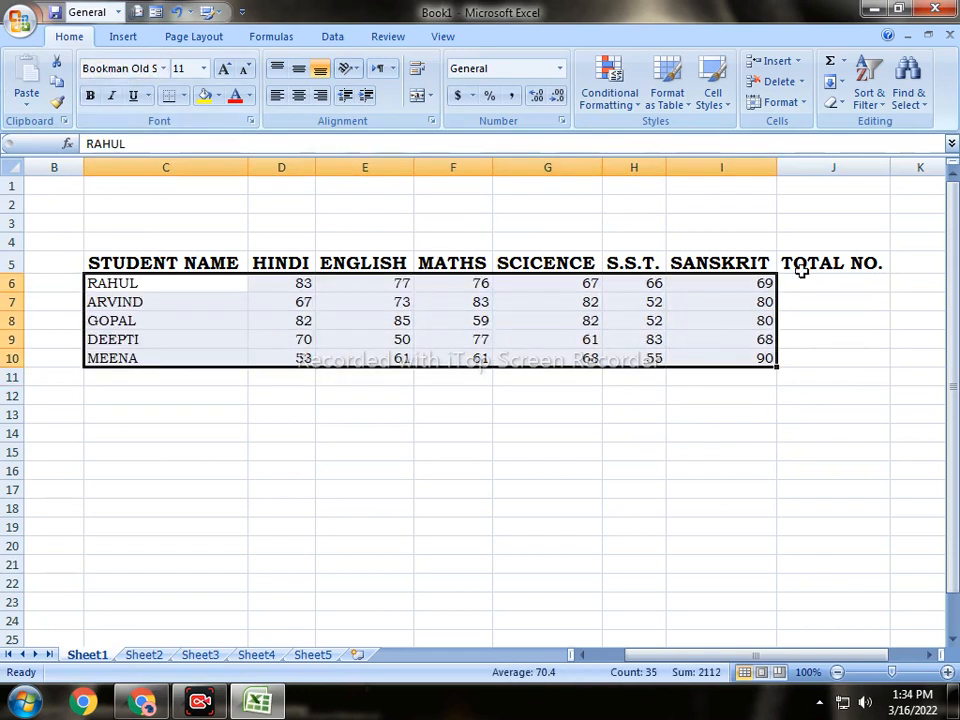
pyautogui.click(224, 68)
pyautogui.click(224, 68)
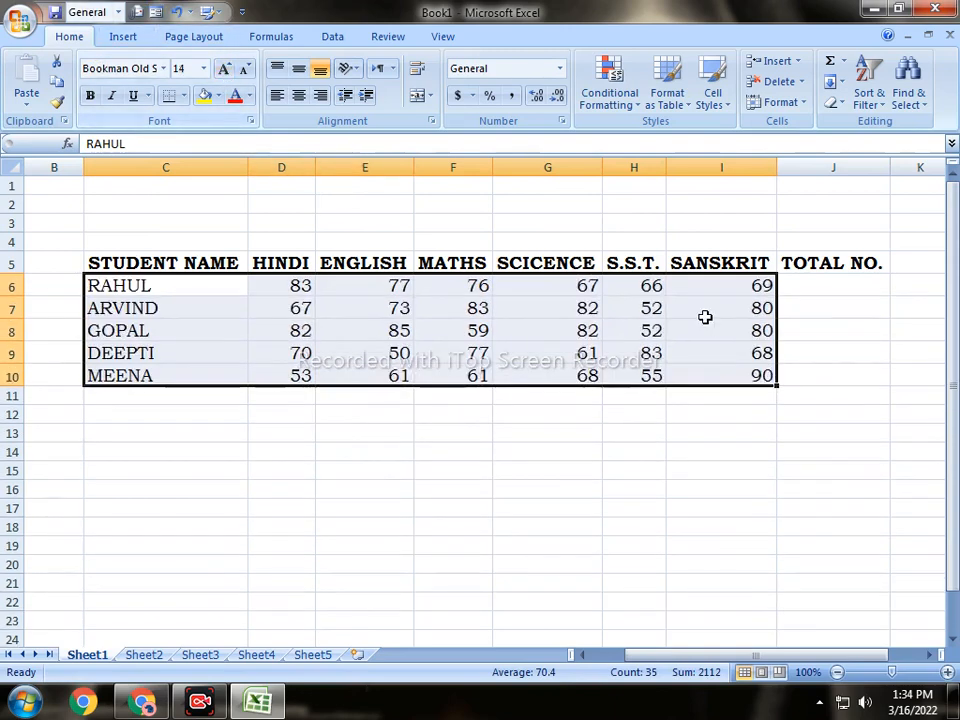
# Add each student's total marks in J6:J10 by applying AutoSum to the marks in D6:I10
pyautogui.click(805, 287)
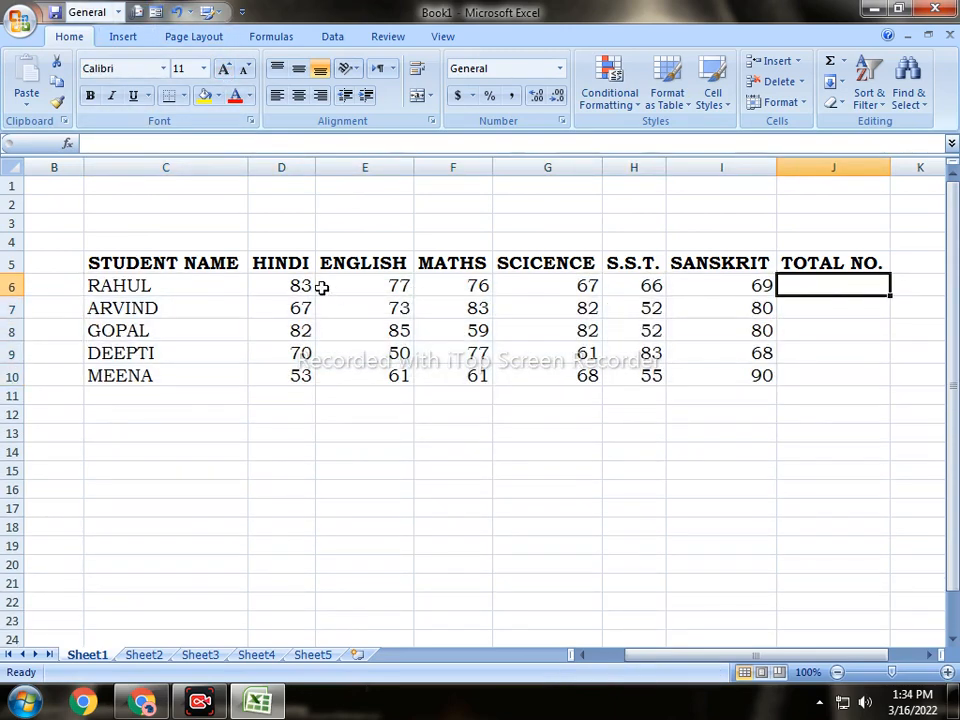
pyautogui.moveTo(283, 284); pyautogui.dragTo(800, 376)
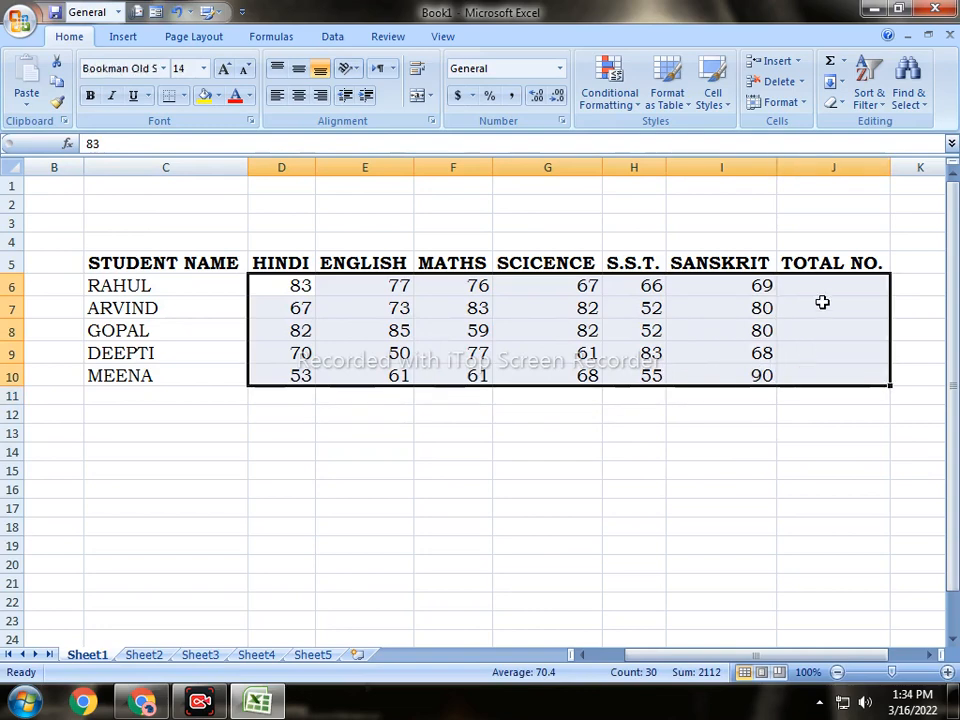
pyautogui.click(835, 68)
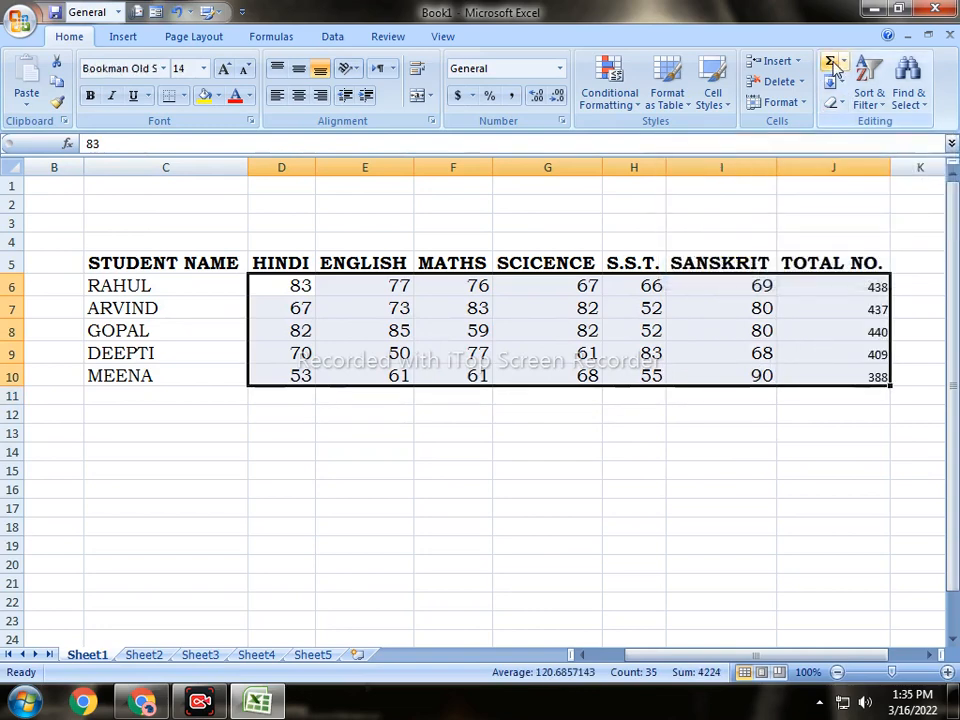
pyautogui.click(830, 374)
# Format the totals in J6:J10 in bold at font size 16
pyautogui.moveTo(846, 285); pyautogui.dragTo(860, 376)
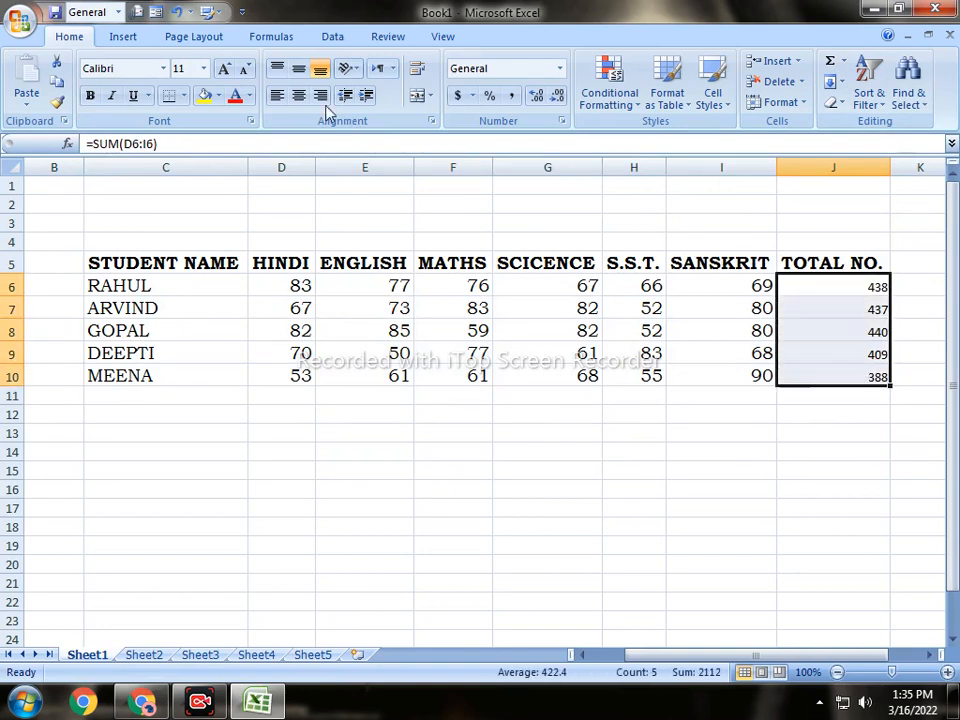
pyautogui.click(224, 68)
pyautogui.click(224, 68)
pyautogui.click(224, 68)
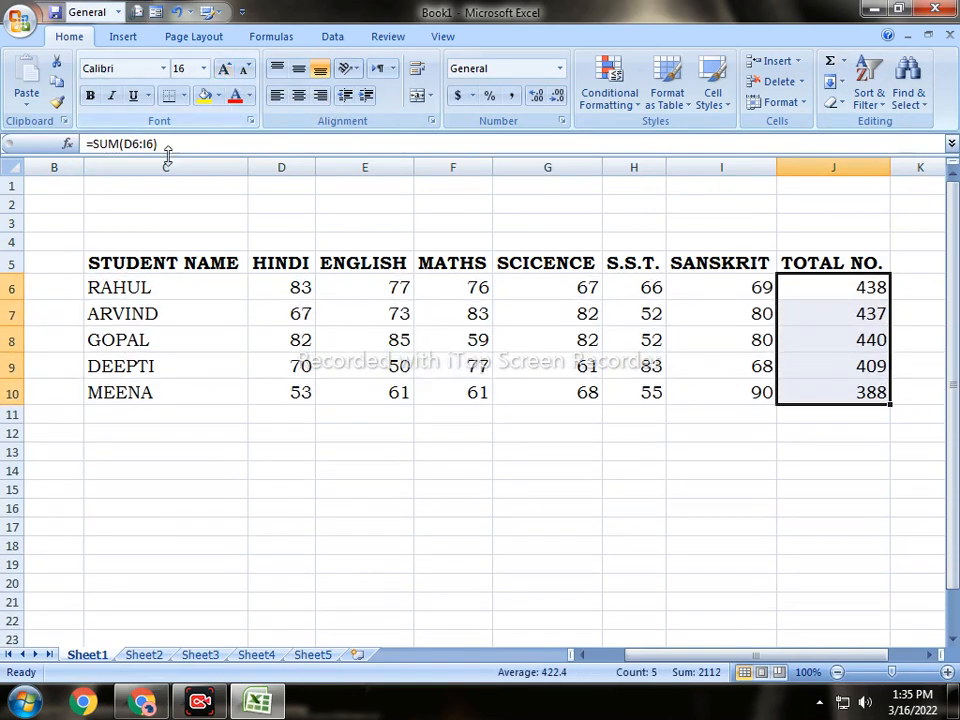
pyautogui.click(90, 95)
# Centre the contents of the whole table C5:J10 horizontally and vertically, and apply All Borders
pyautogui.click(288, 334)
pyautogui.hotkey('ctrl', 'a')
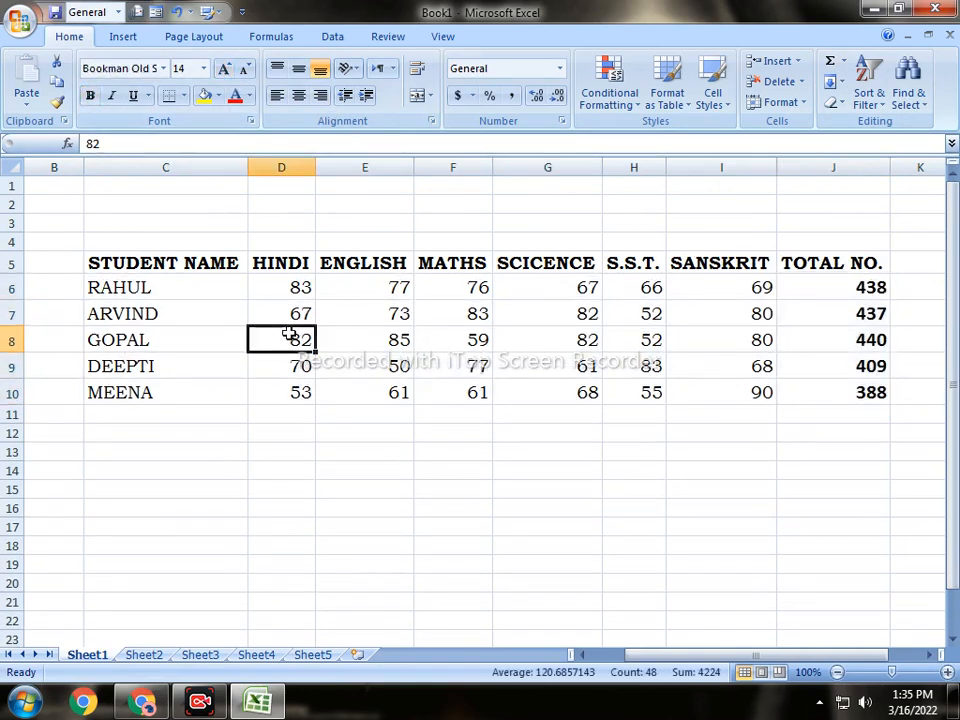
pyautogui.click(298, 95)
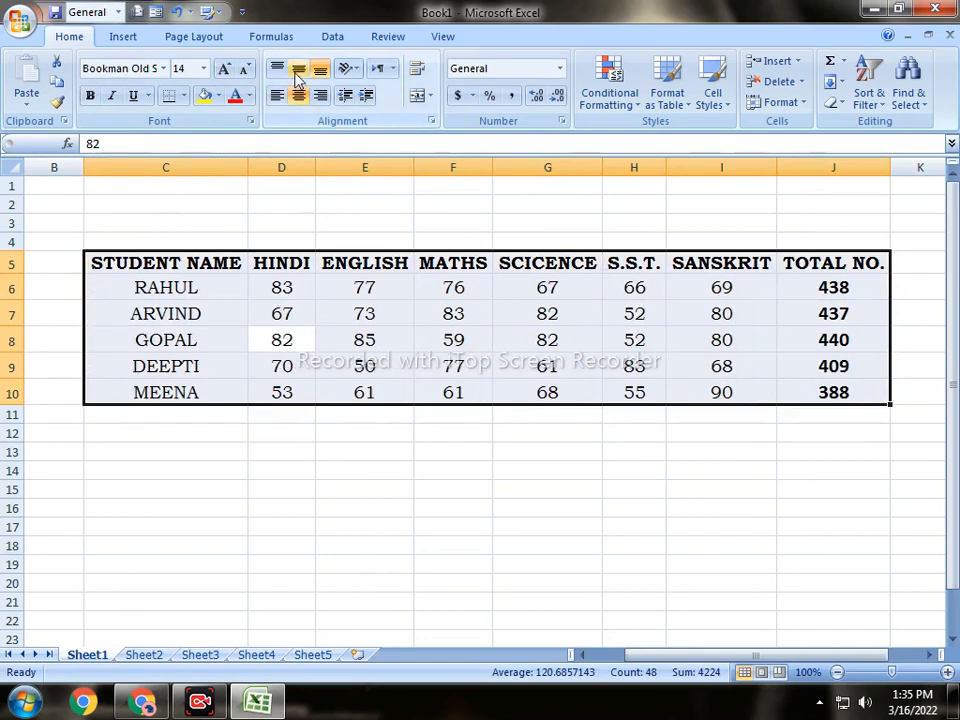
pyautogui.click(184, 96)
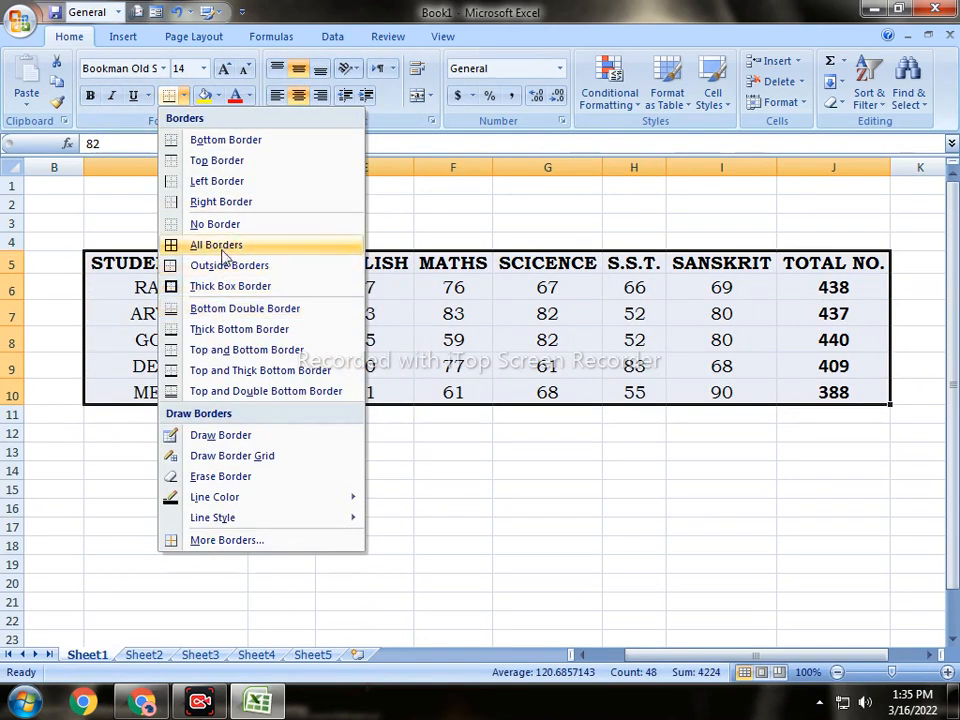
pyautogui.click(216, 245)
pyautogui.click(552, 392)
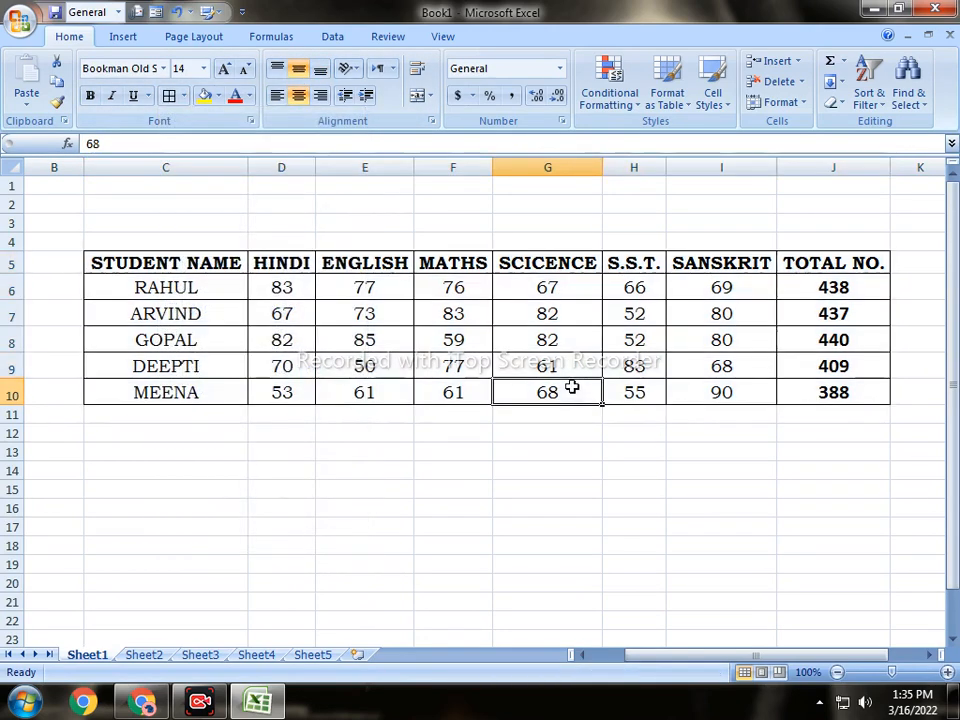
pyautogui.click(834, 83)
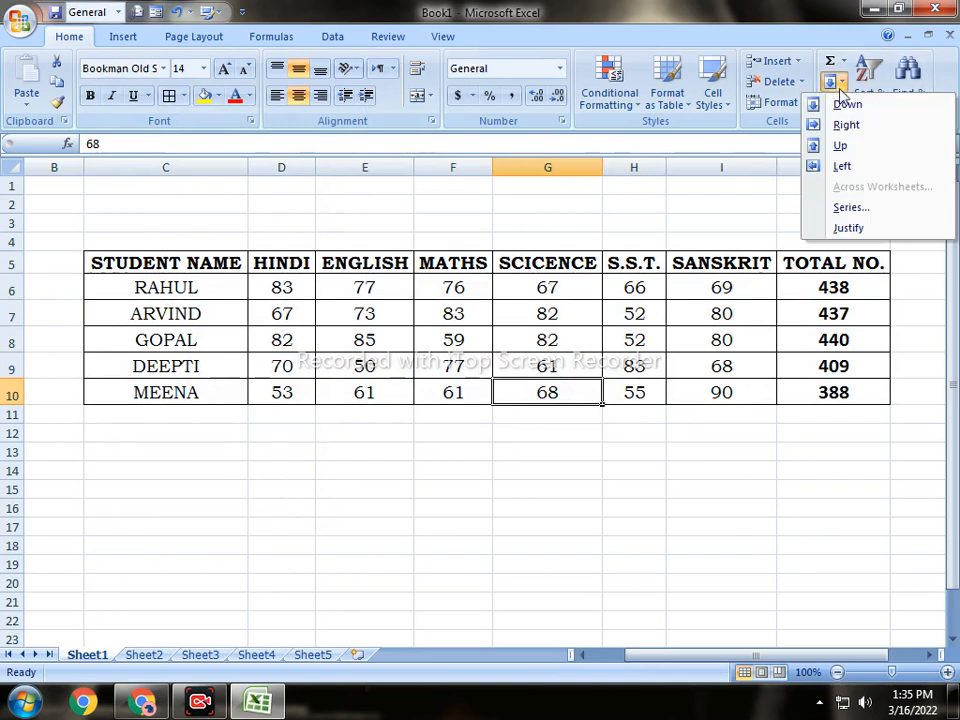
pyautogui.click(599, 470)
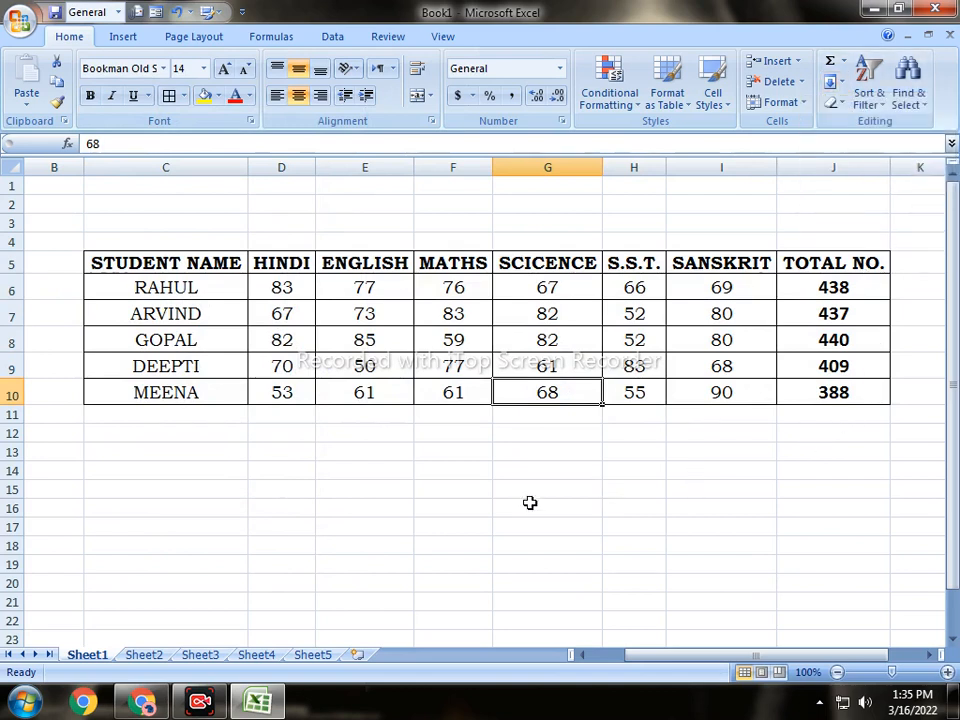
pyautogui.click(417, 473)
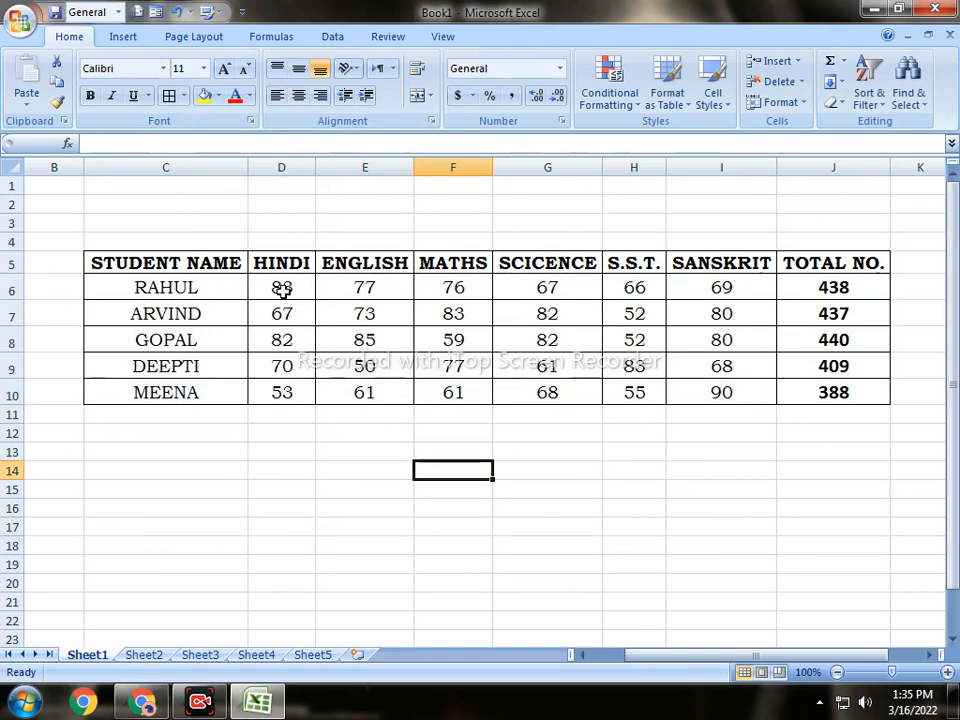
pyautogui.moveTo(282, 290); pyautogui.dragTo(740, 288)
pyautogui.click(853, 286)
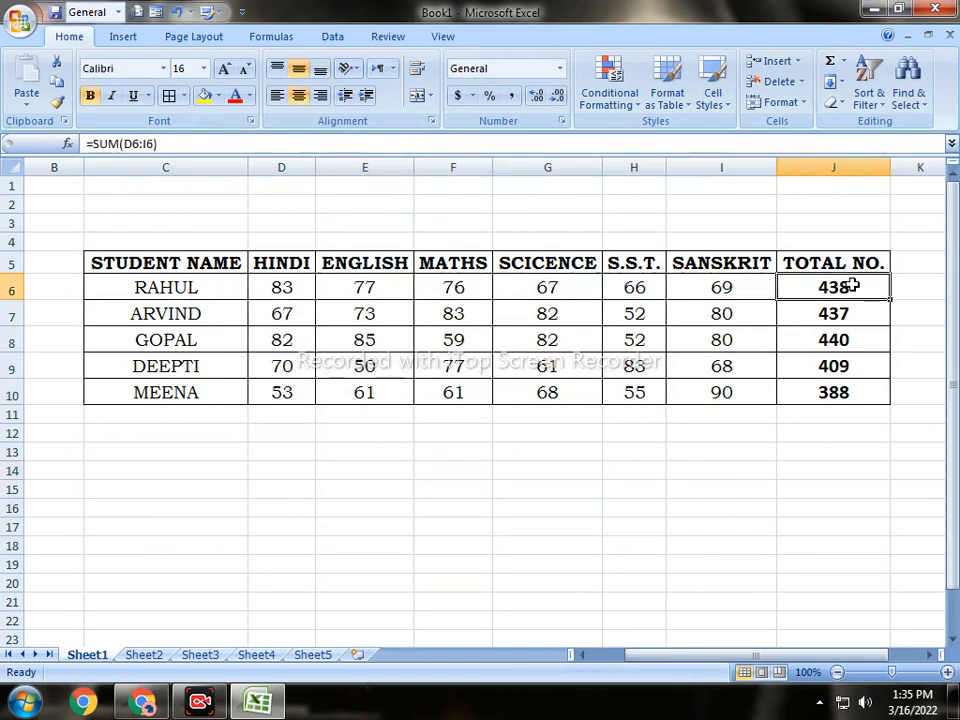
pyautogui.moveTo(285, 265); pyautogui.dragTo(282, 392)
pyautogui.click(282, 288)
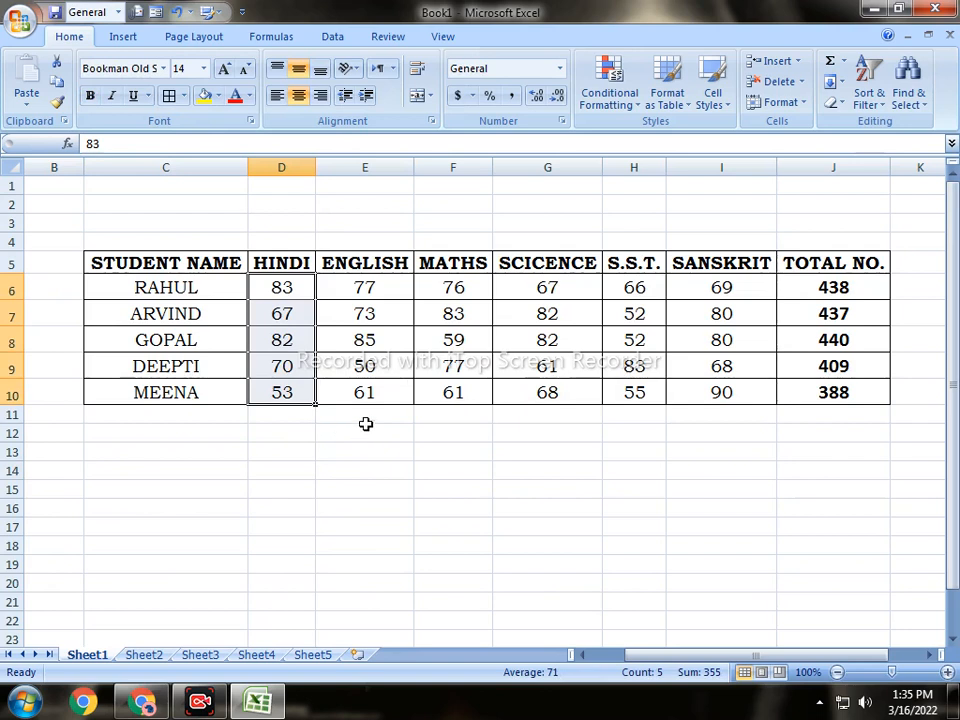
# Sum the ENGLISH marks with AutoSum into cell E12 below the table, using =SUM(E6:E11)
pyautogui.moveTo(368, 300); pyautogui.dragTo(383, 431)
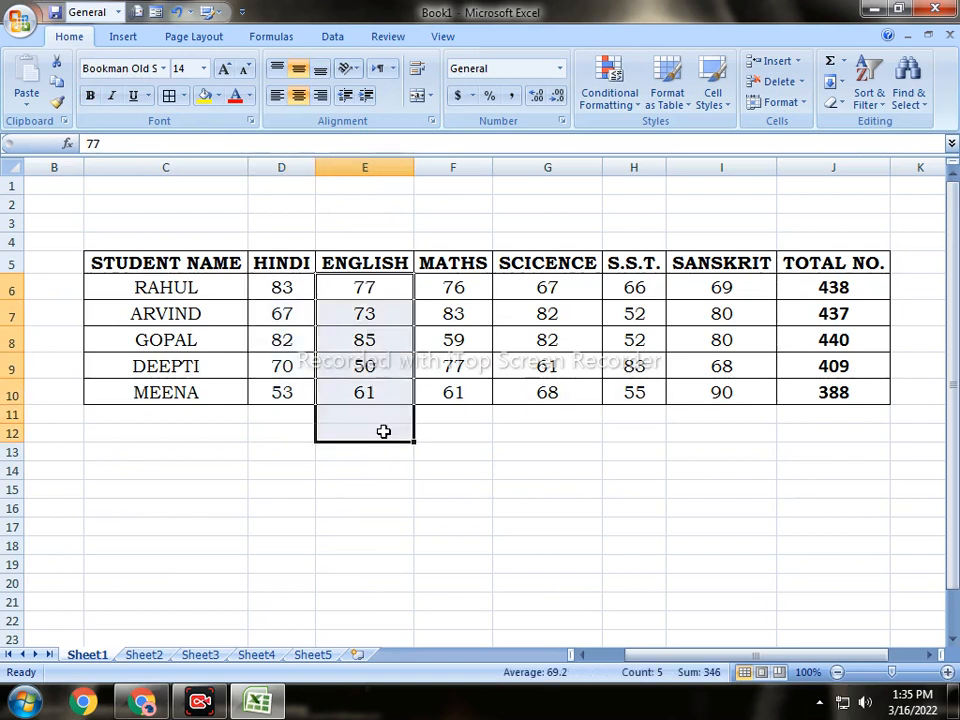
pyautogui.click(833, 65)
pyautogui.click(364, 489)
pyautogui.click(390, 432)
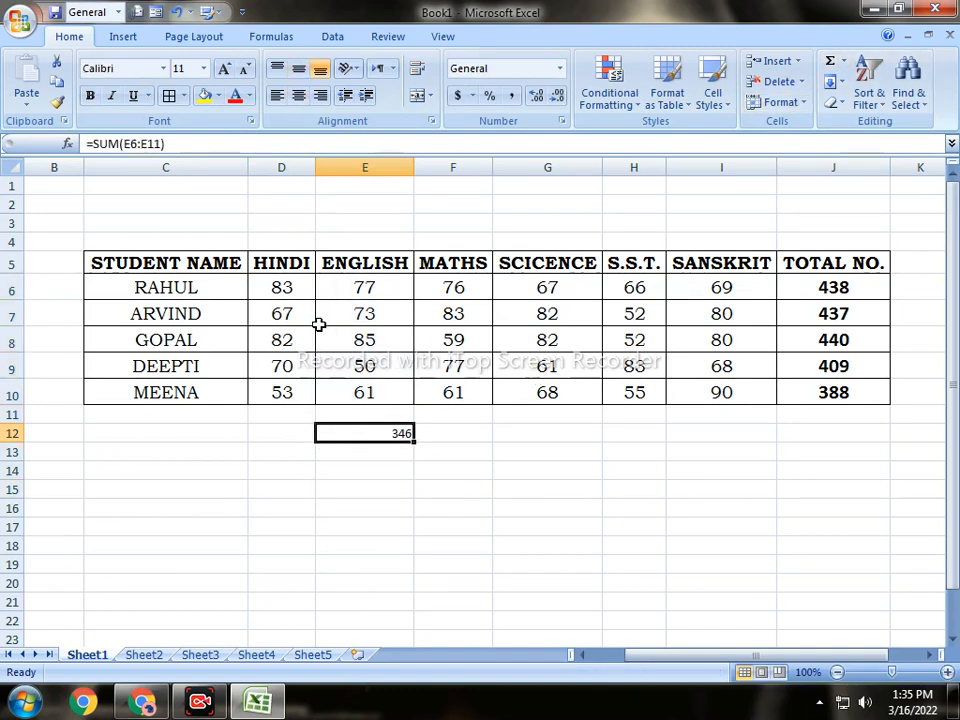
# Format the ENGLISH total in E12 in bold at font size 16
pyautogui.click(224, 68)
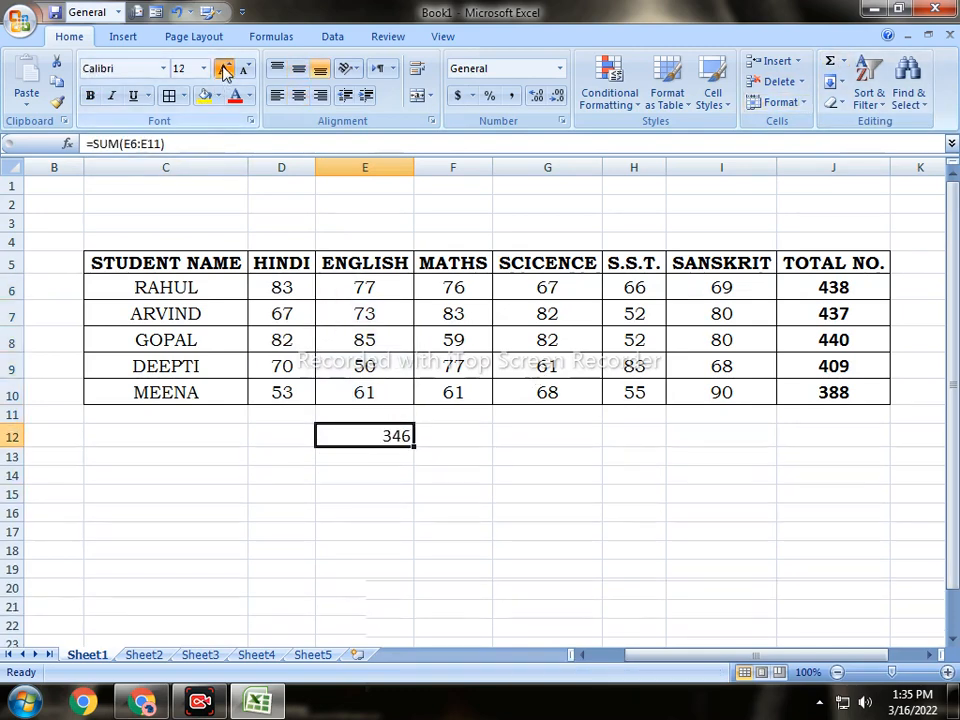
pyautogui.click(224, 68)
pyautogui.click(224, 68)
pyautogui.click(89, 95)
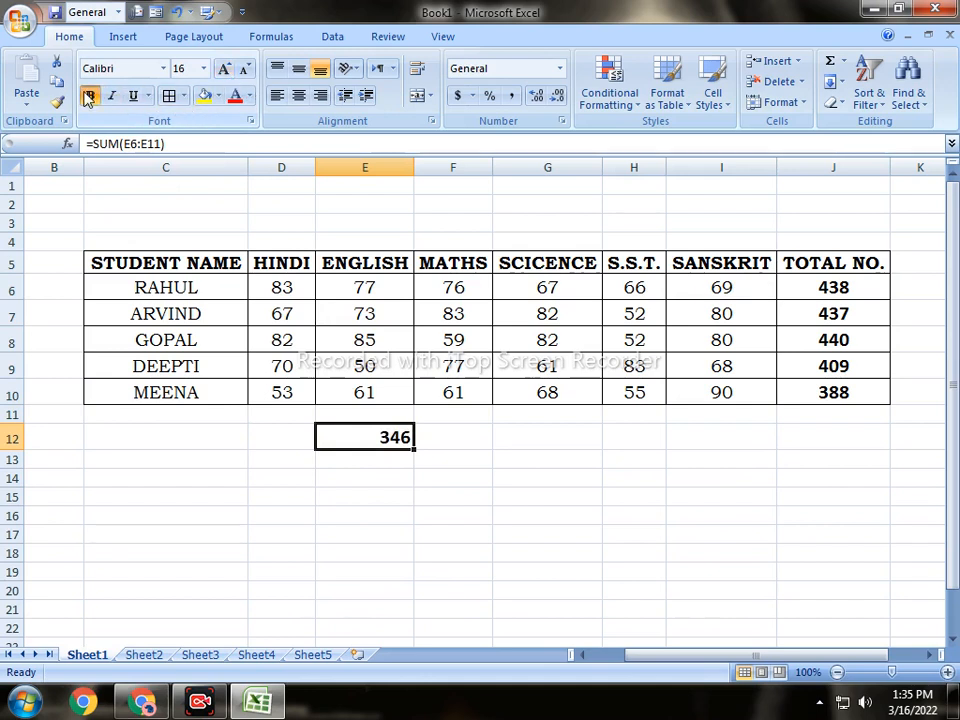
pyautogui.click(450, 516)
pyautogui.click(380, 438)
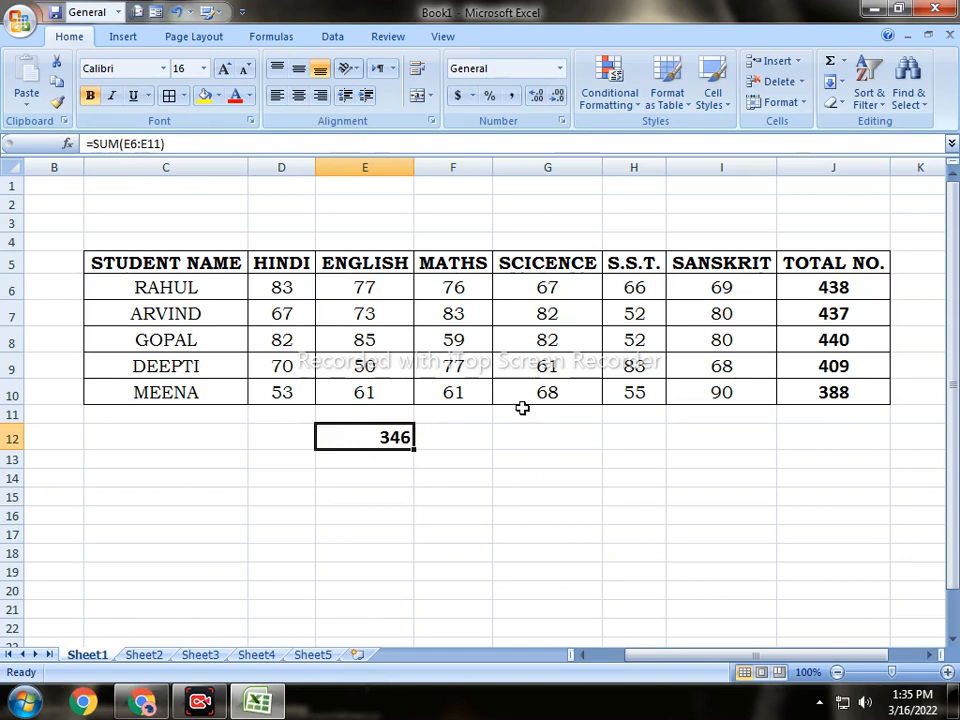
pyautogui.moveTo(428, 288); pyautogui.dragTo(551, 392)
pyautogui.moveTo(709, 296); pyautogui.dragTo(718, 367)
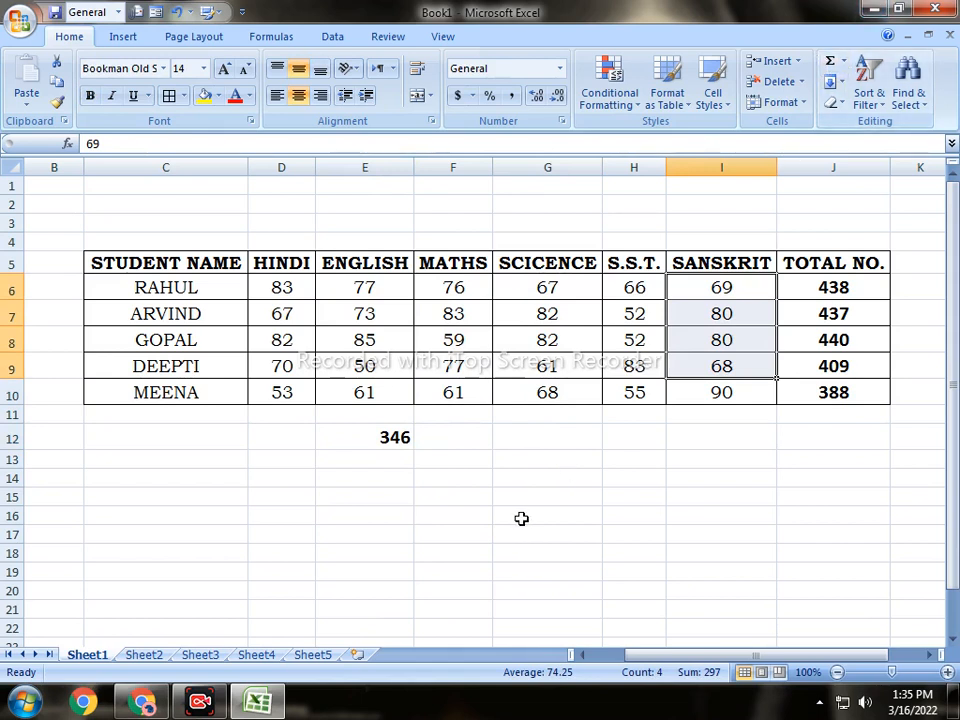
pyautogui.click(388, 473)
pyautogui.click(395, 437)
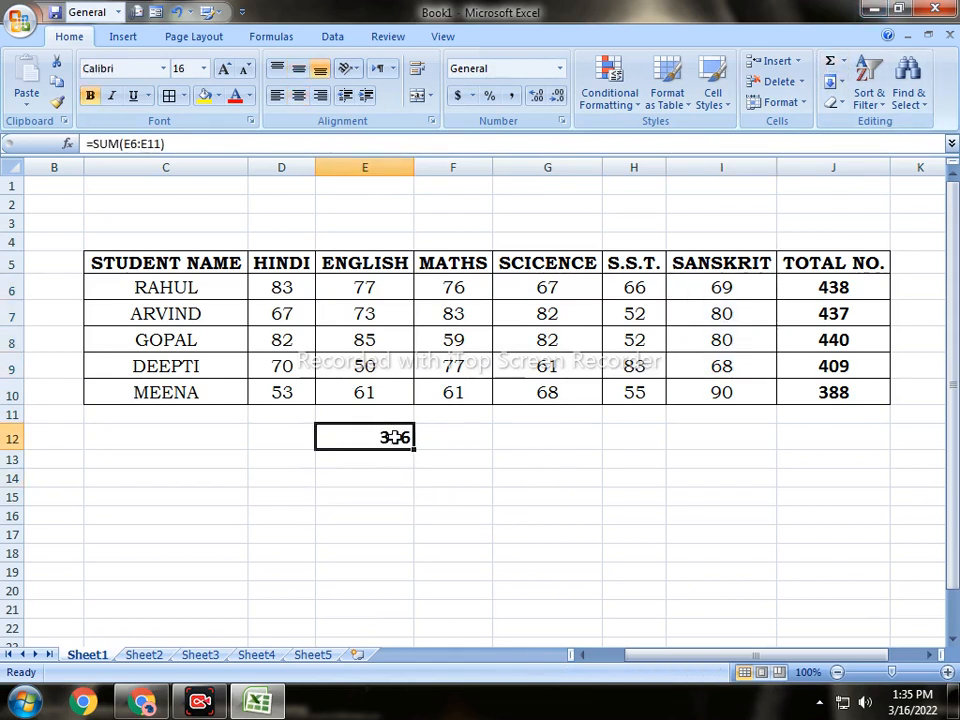
pyautogui.moveTo(386, 436); pyautogui.dragTo(707, 435)
pyautogui.click(431, 481)
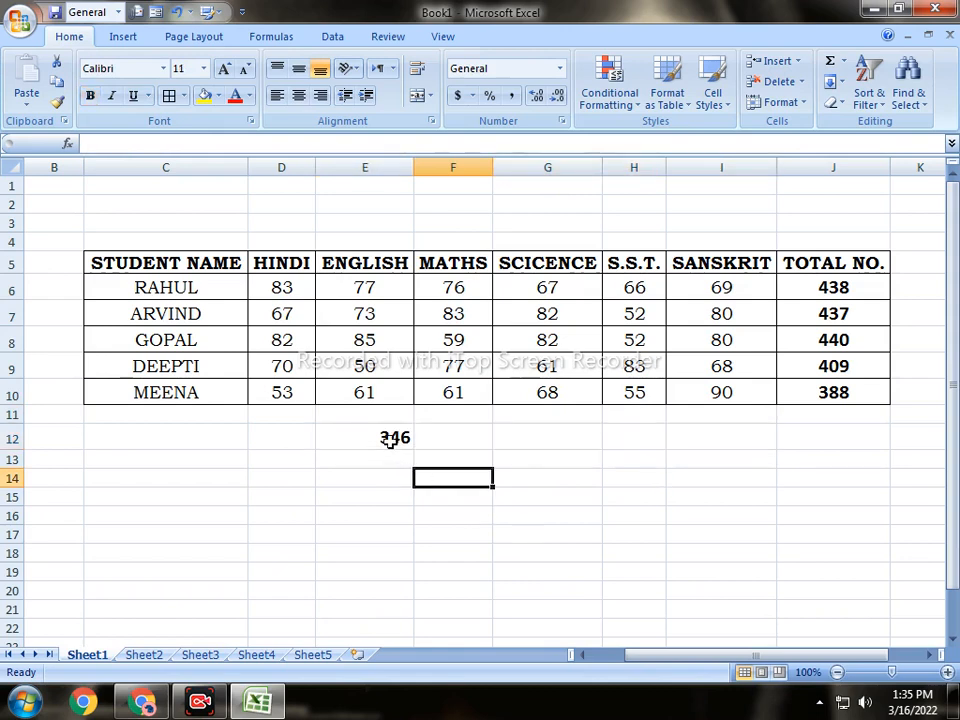
pyautogui.click(388, 439)
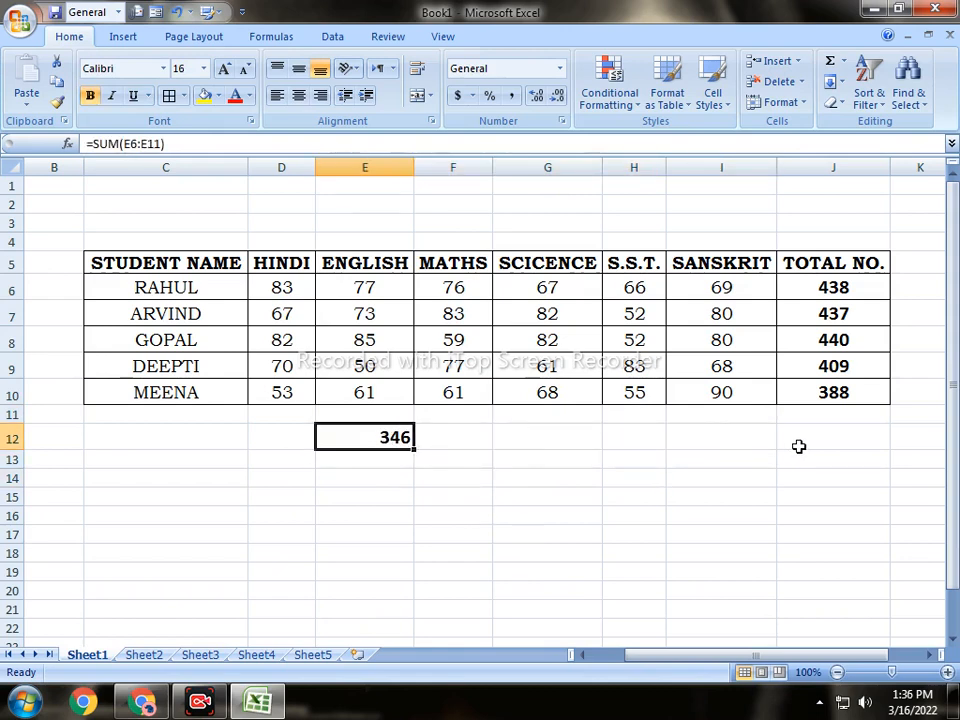
# Fill the ENGLISH sum formula from E12 right across F12:I12 for MATHS through SANSKRIT
pyautogui.click(833, 82)
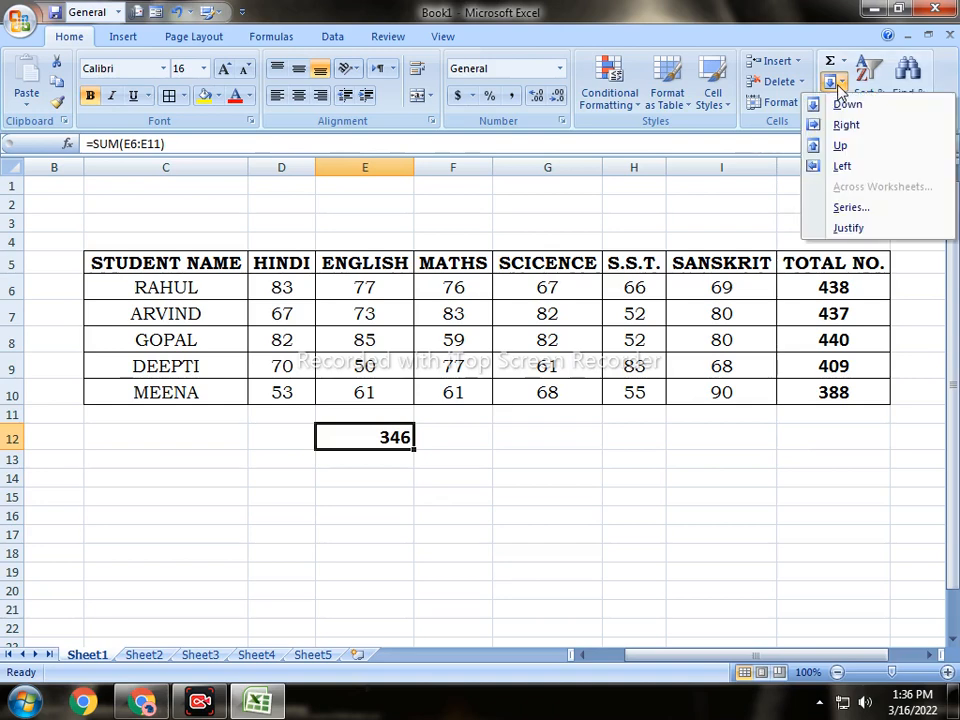
pyautogui.click(377, 435)
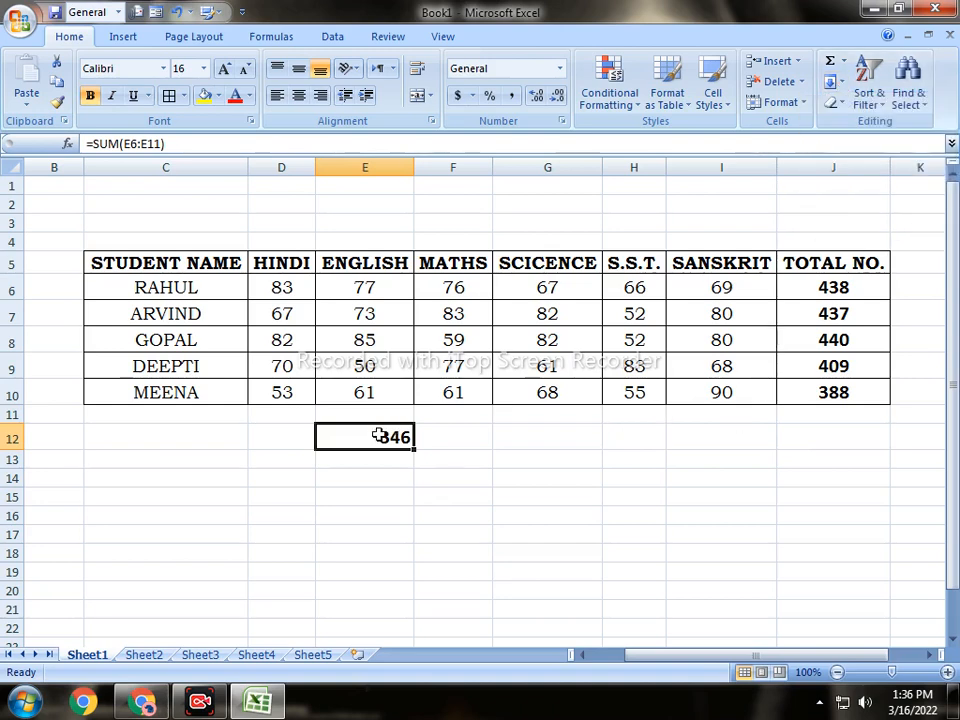
pyautogui.moveTo(377, 435); pyautogui.dragTo(735, 435)
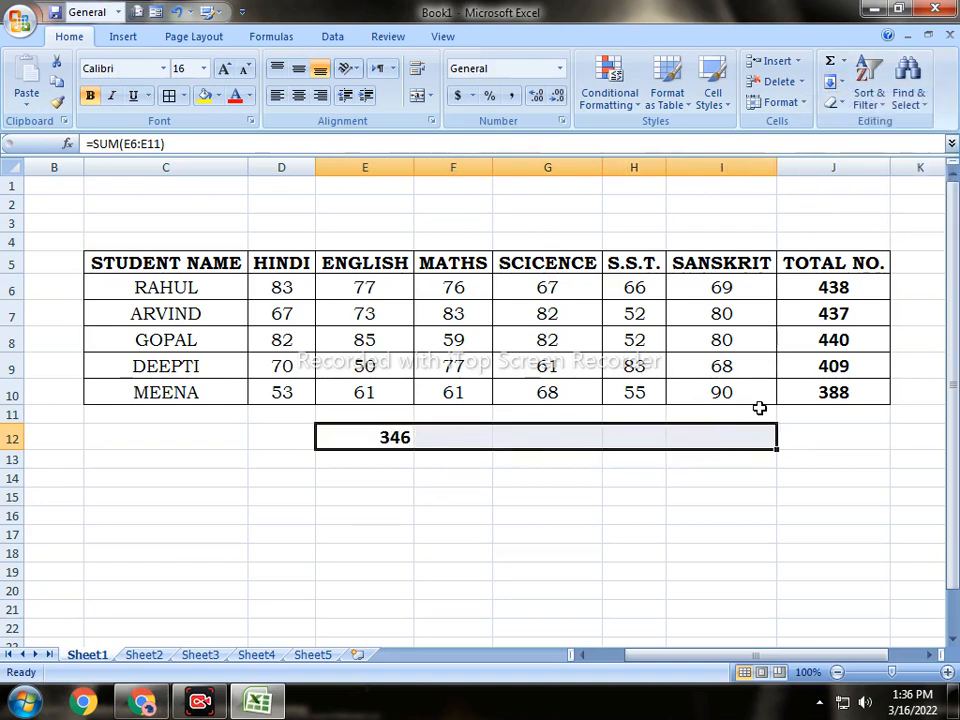
pyautogui.click(843, 82)
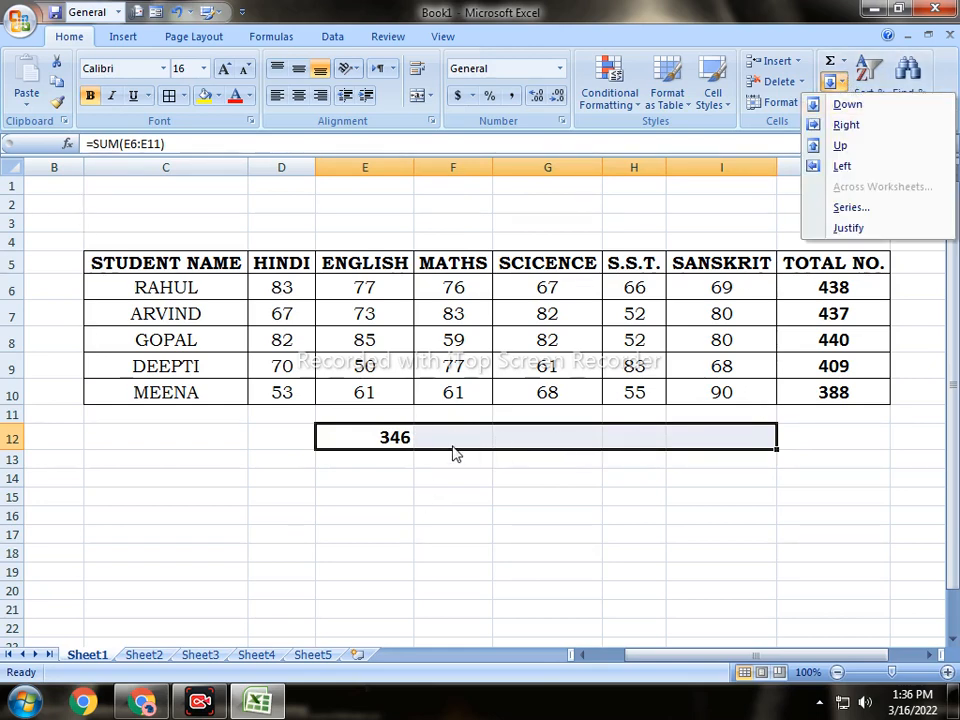
pyautogui.click(845, 128)
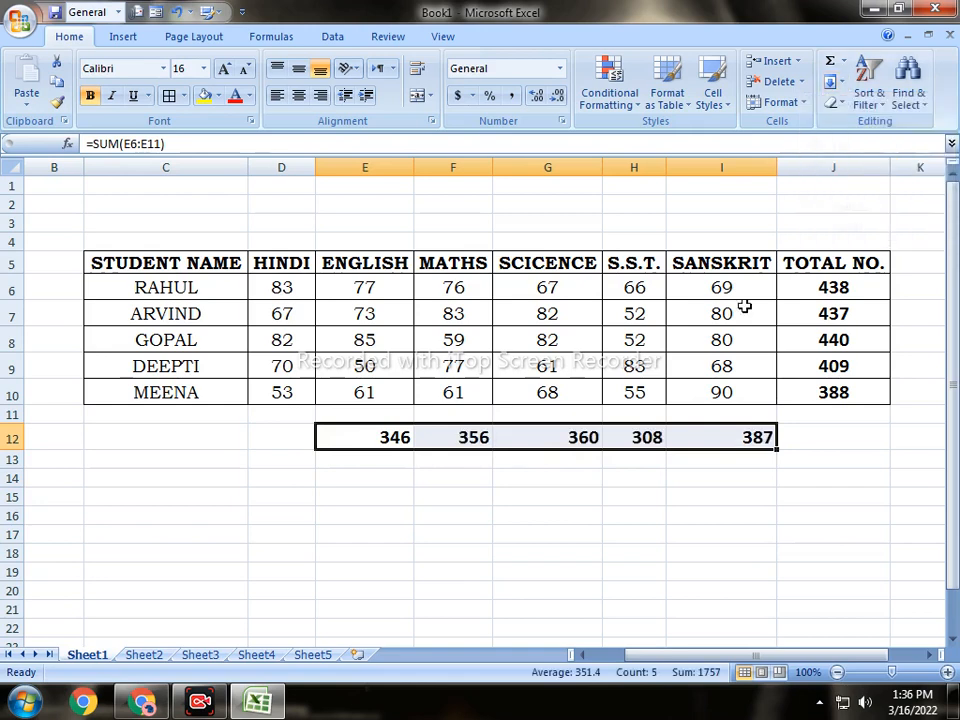
# Examine the filled sum formulas in F12:I12, checking the ranges used for MATHS and SCICENCE in edit mode
pyautogui.click(435, 465)
pyautogui.click(462, 437)
pyautogui.click(544, 434)
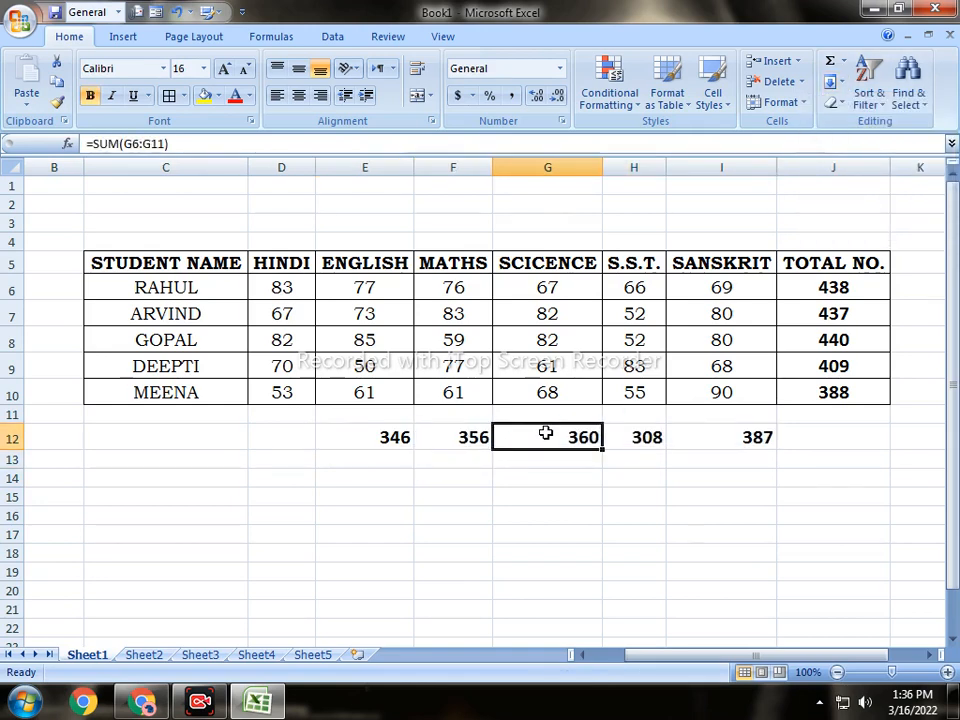
pyautogui.click(638, 436)
pyautogui.click(714, 437)
pyautogui.click(463, 437)
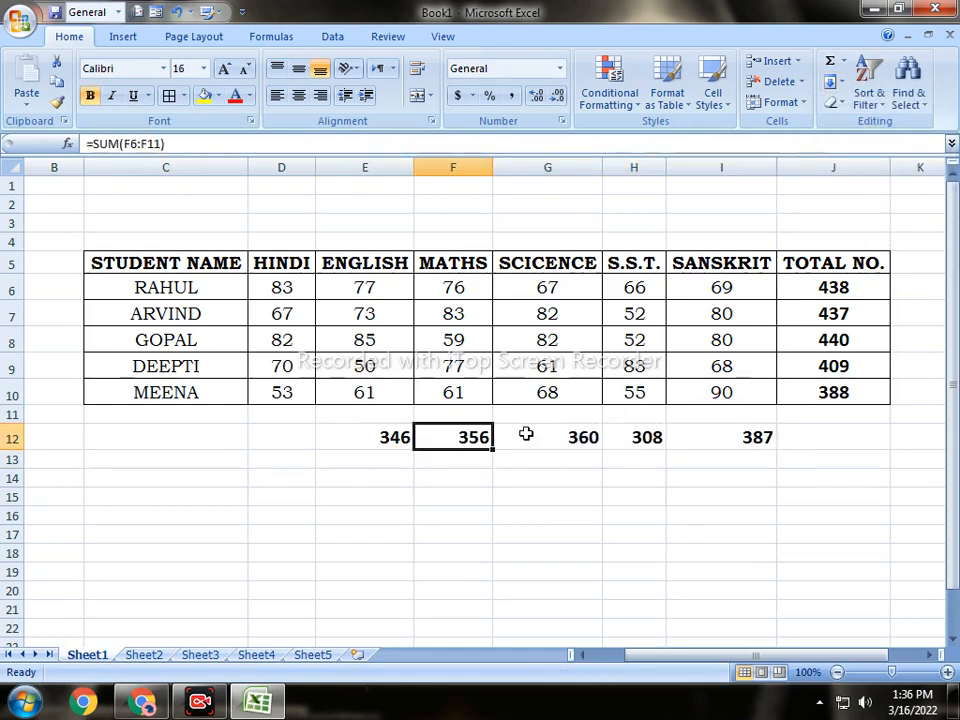
pyautogui.doubleClick(486, 436)
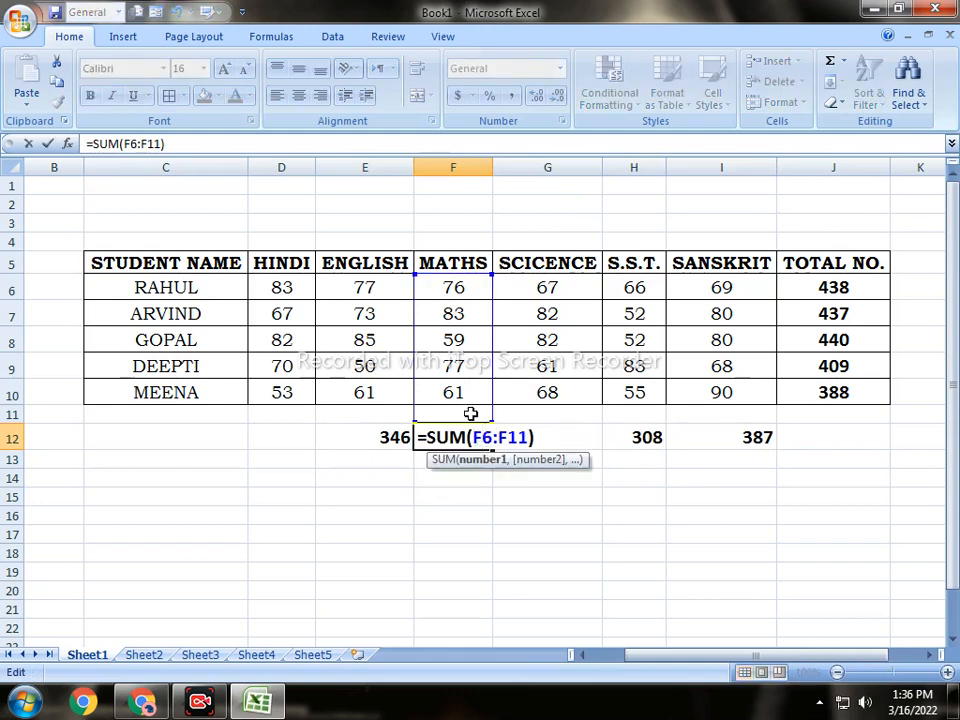
pyautogui.press('Return')
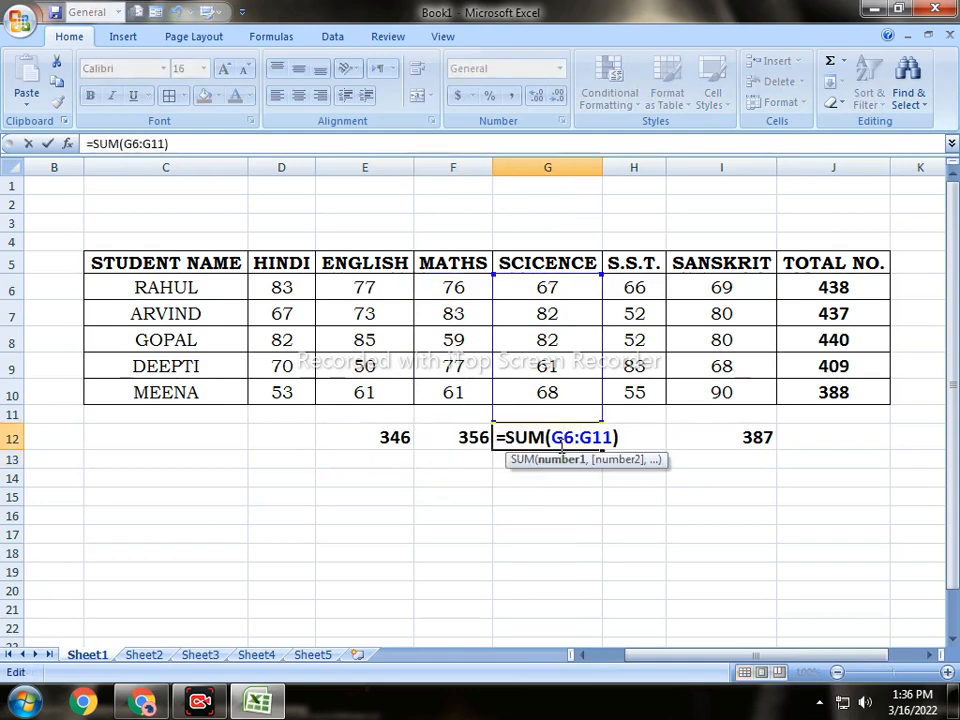
pyautogui.press('Return')
# Fill the ENGLISH sum formula from E12 left into D12 for the HINDI column and check the copied formula
pyautogui.click(328, 382)
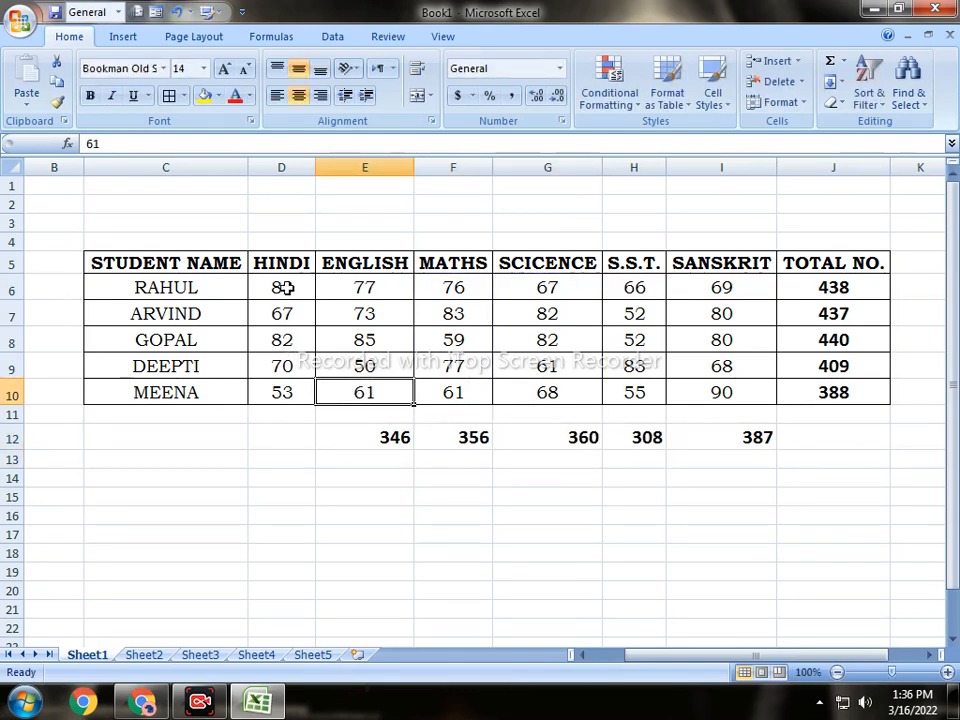
pyautogui.moveTo(286, 287); pyautogui.dragTo(298, 383)
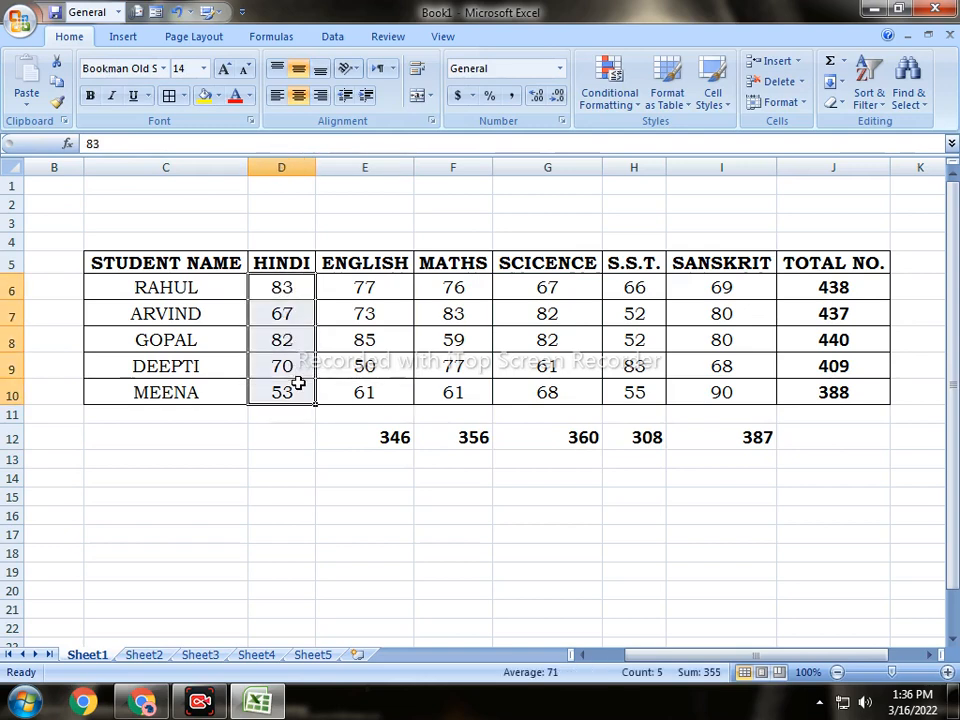
pyautogui.click(340, 432)
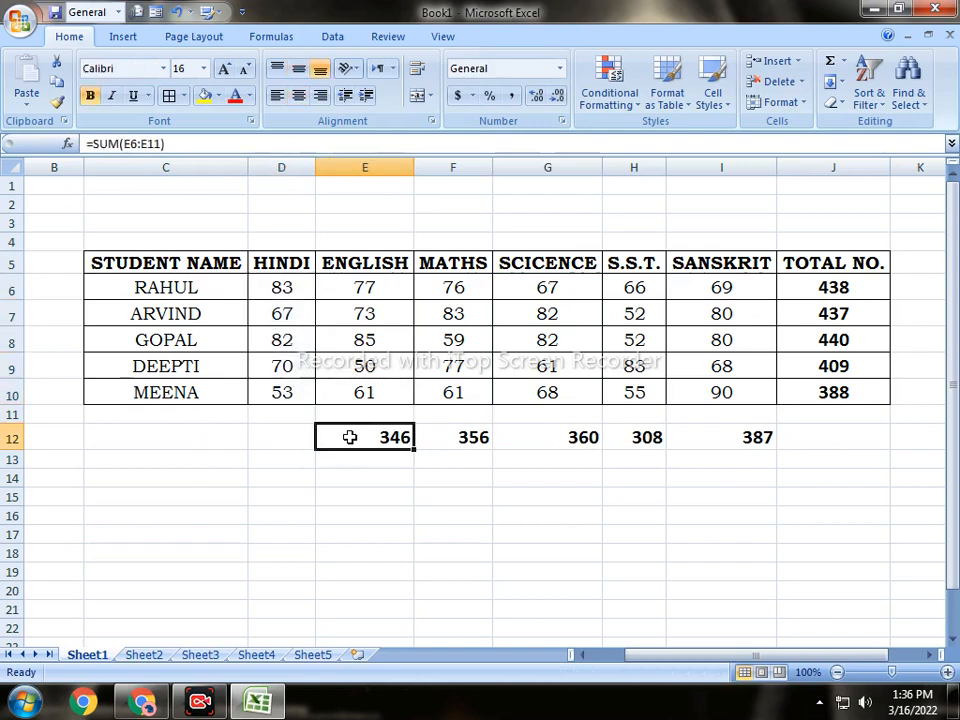
pyautogui.moveTo(350, 437); pyautogui.dragTo(270, 435)
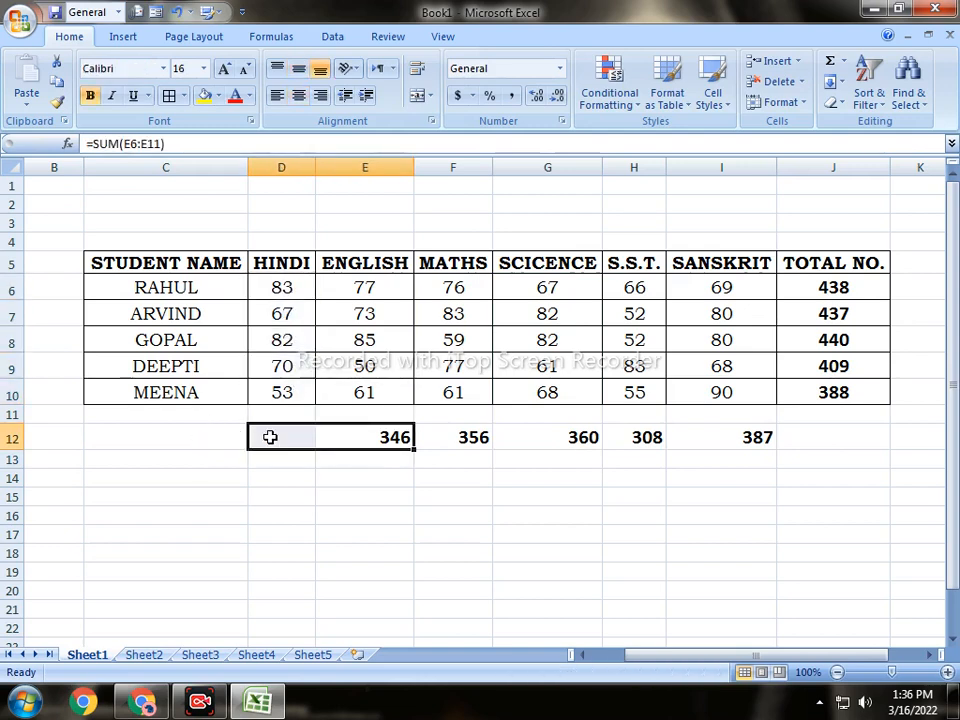
pyautogui.click(840, 84)
pyautogui.click(830, 167)
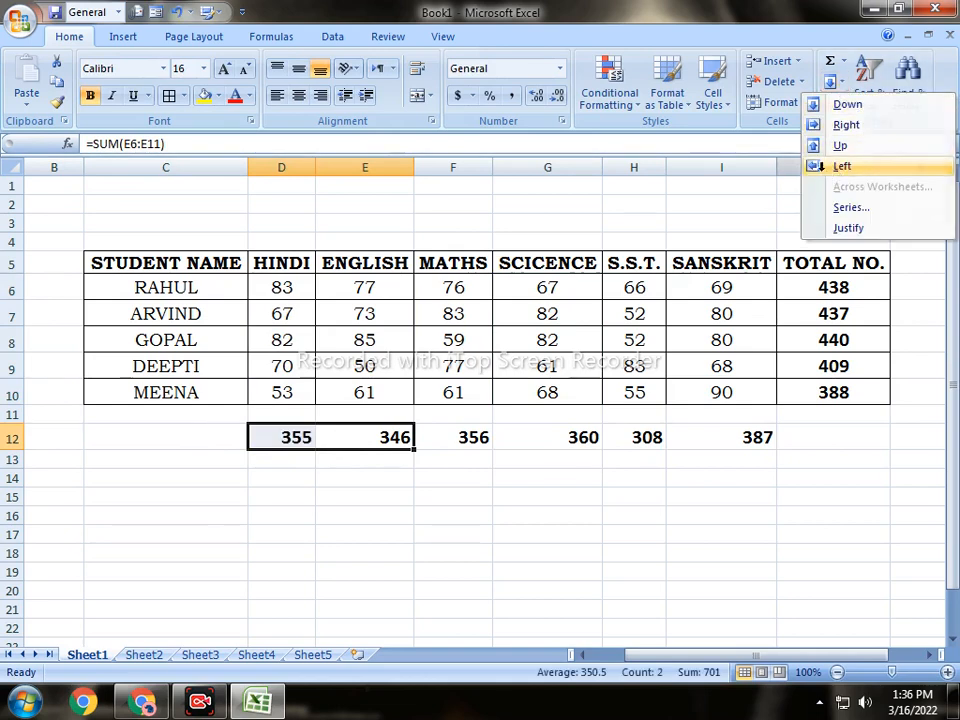
pyautogui.click(339, 585)
pyautogui.click(291, 440)
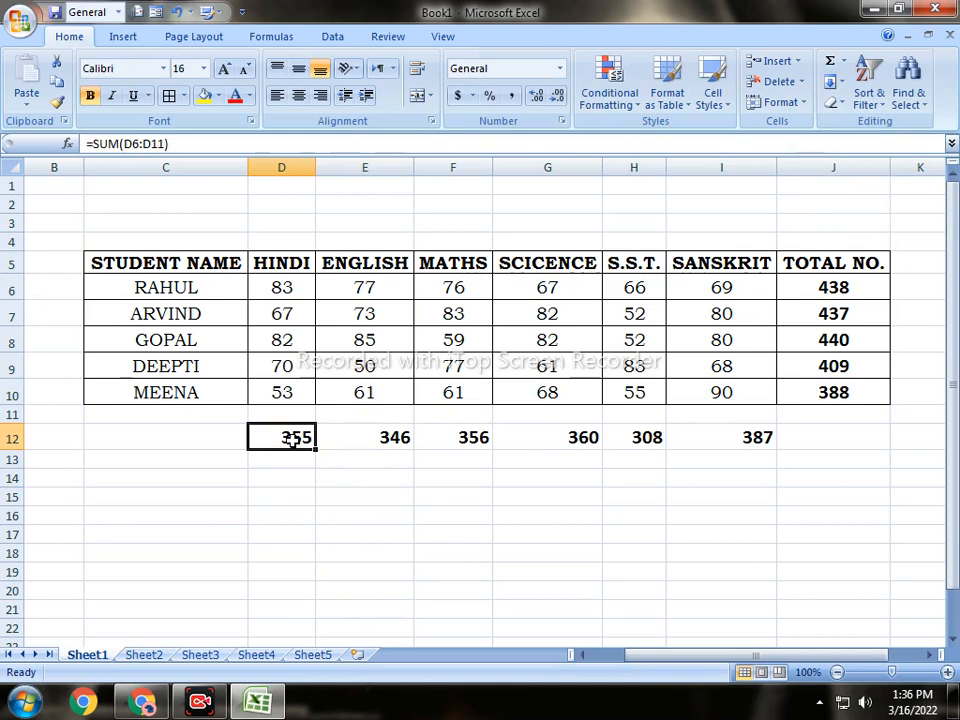
pyautogui.click(835, 82)
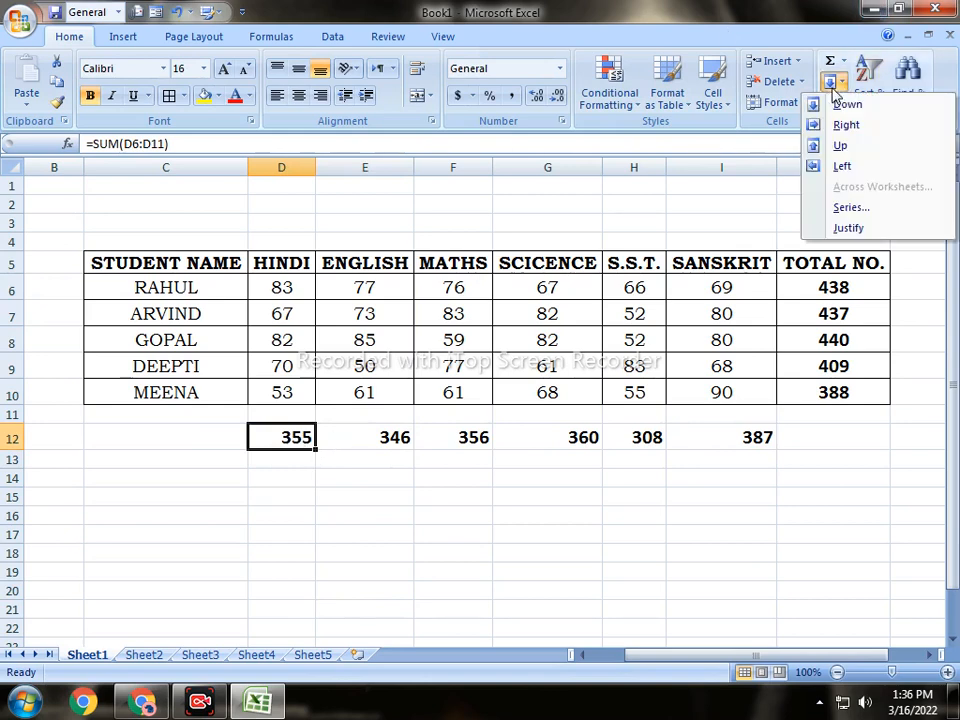
pyautogui.click(412, 430)
pyautogui.click(842, 84)
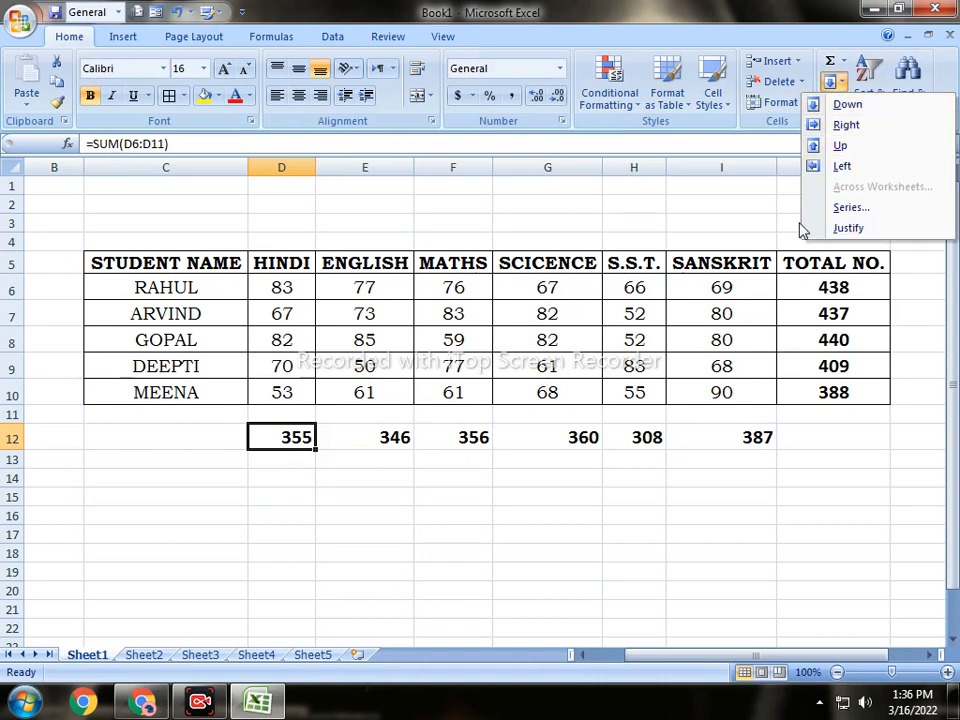
pyautogui.click(420, 438)
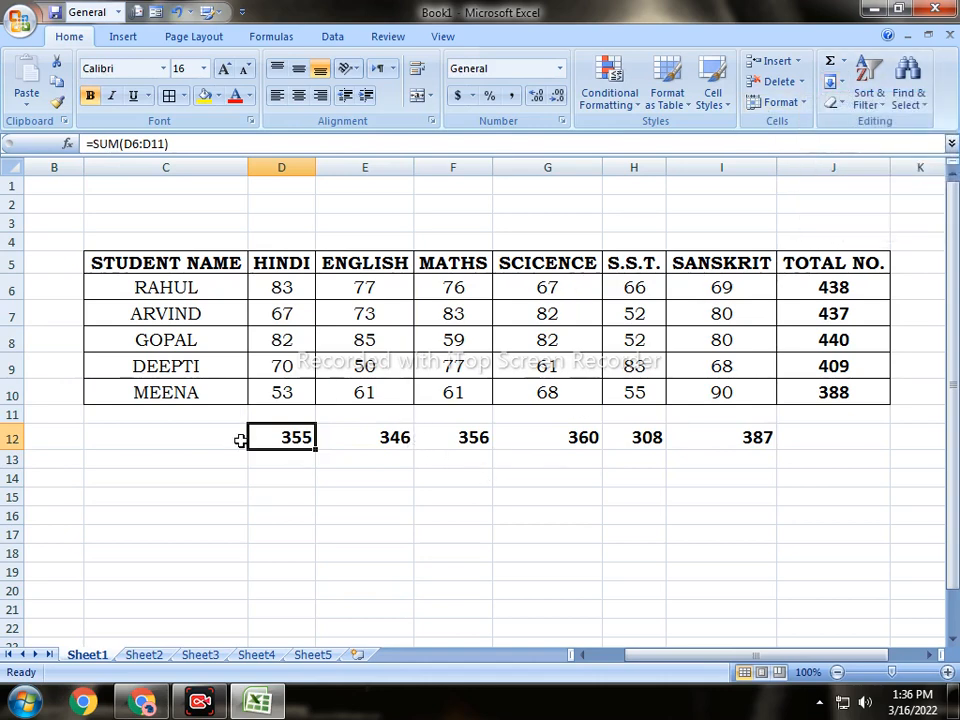
pyautogui.moveTo(255, 438); pyautogui.dragTo(761, 461)
pyautogui.click(588, 513)
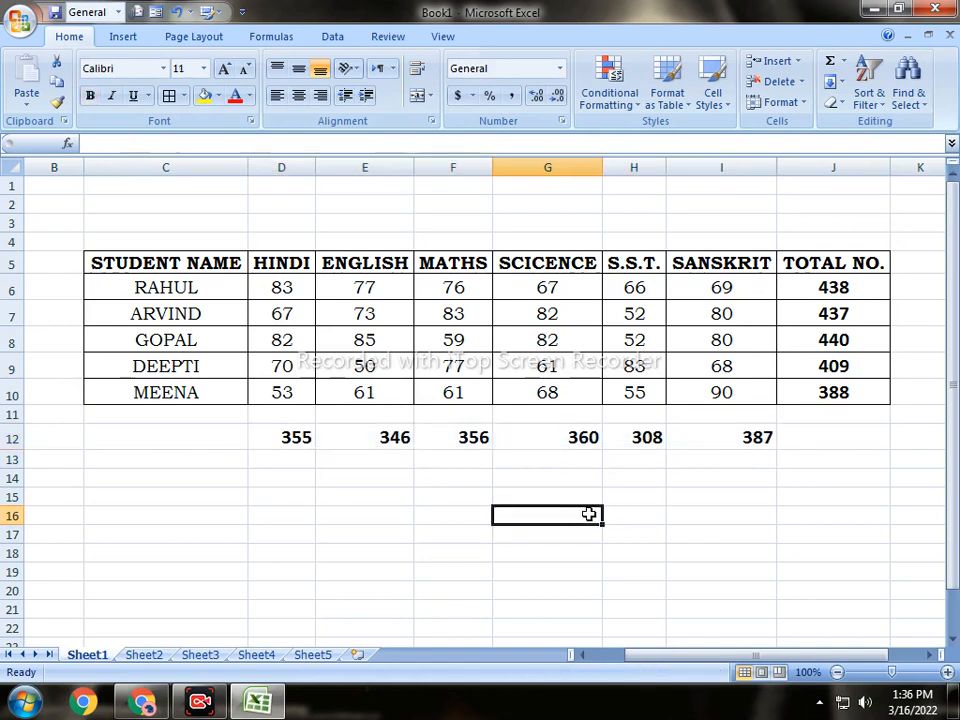
# Enter 10 in the empty cell E16 below the table and set its font size to 16
pyautogui.scroll(-2, 557, 508)
pyautogui.scroll(1, 520, 490)
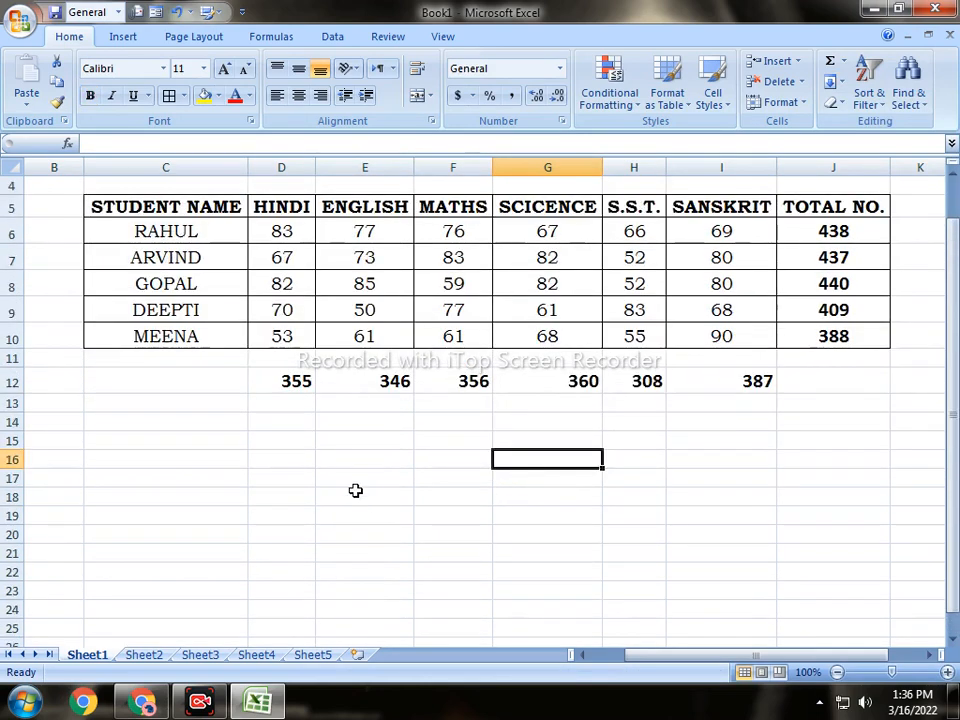
pyautogui.click(352, 443)
pyautogui.click(358, 463)
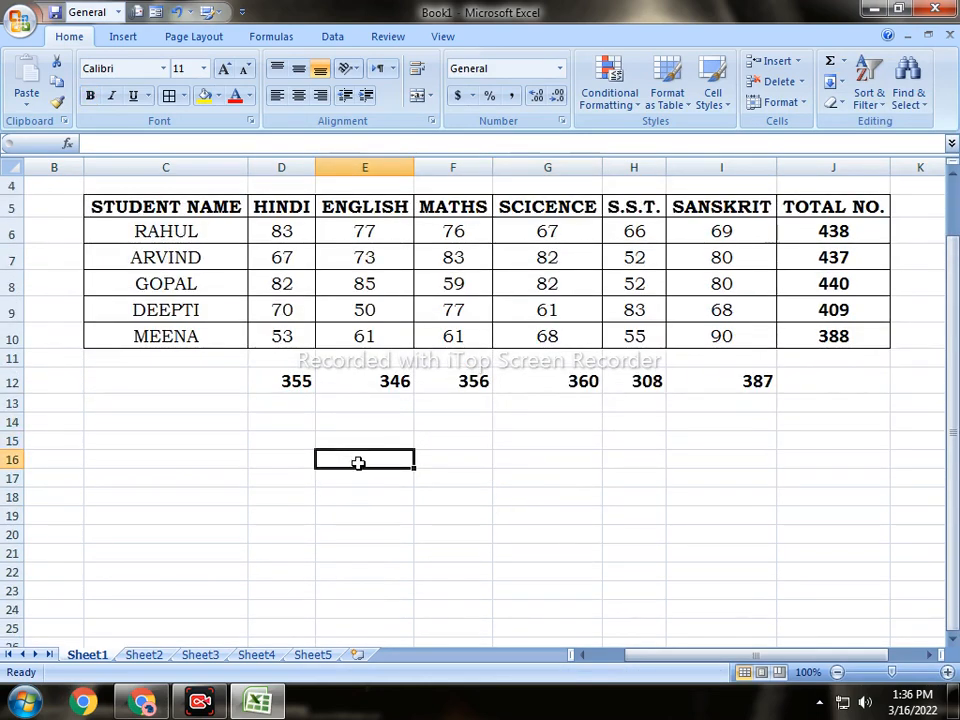
pyautogui.write('10')
pyautogui.click(355, 514)
pyautogui.click(356, 463)
pyautogui.click(225, 70)
pyautogui.click(225, 70)
pyautogui.click(225, 70)
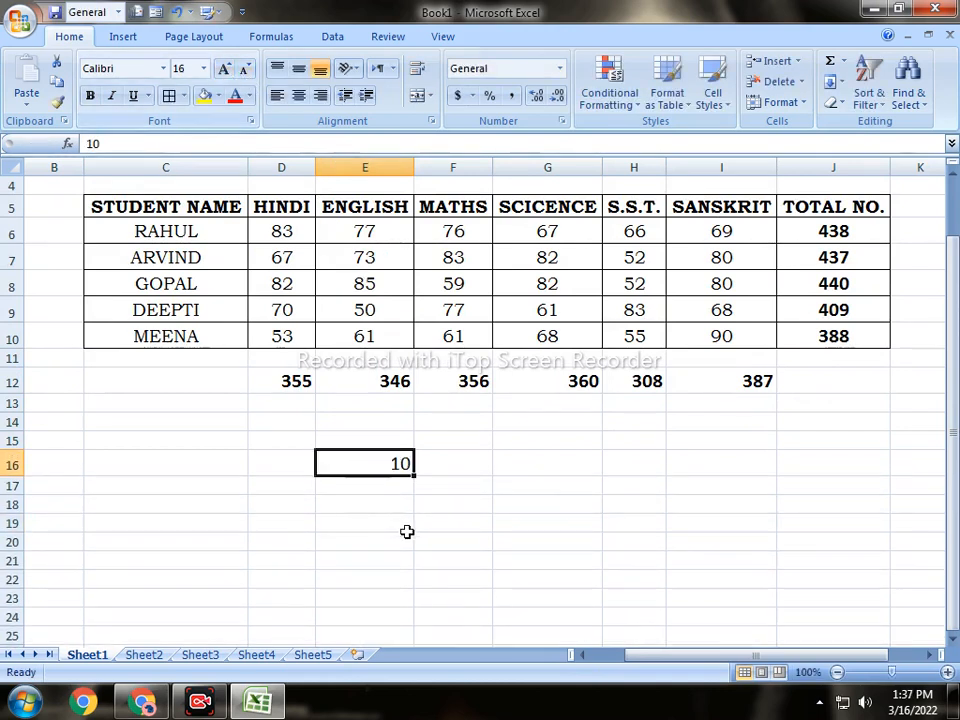
# Fill the value 10 from E16 right across F16:I16
pyautogui.click(405, 525)
pyautogui.moveTo(381, 463); pyautogui.dragTo(741, 467)
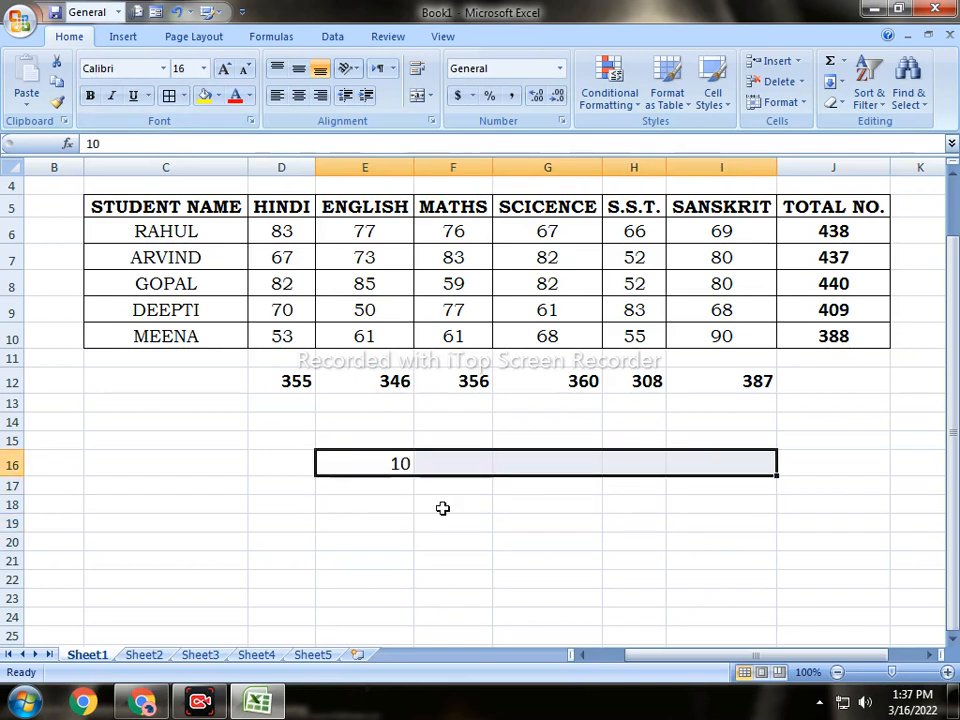
pyautogui.click(395, 503)
pyautogui.click(382, 463)
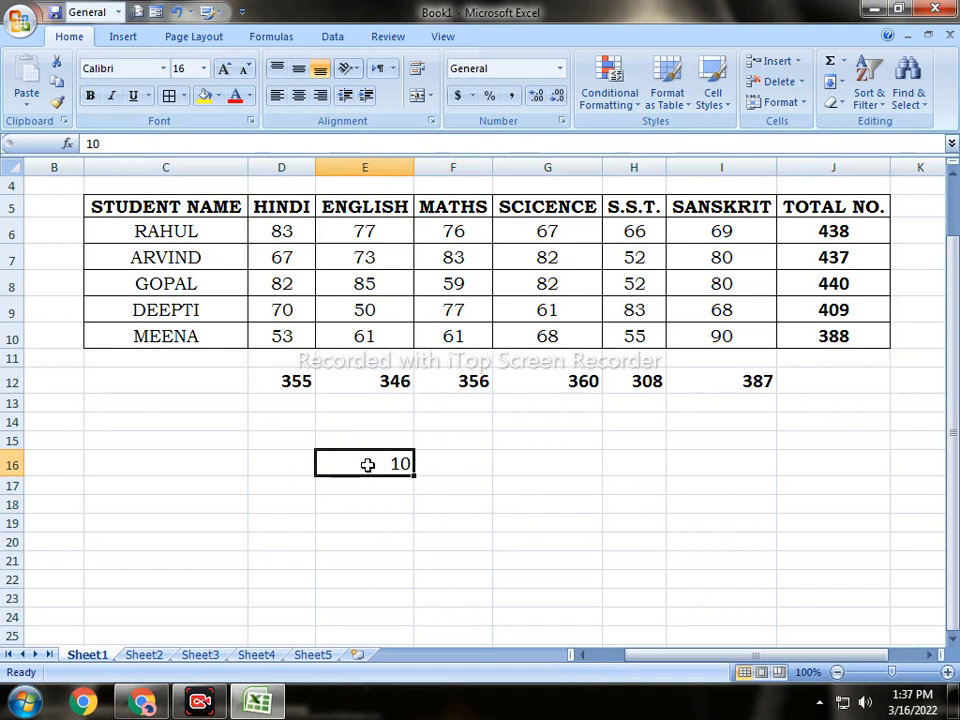
pyautogui.moveTo(367, 464); pyautogui.dragTo(766, 452)
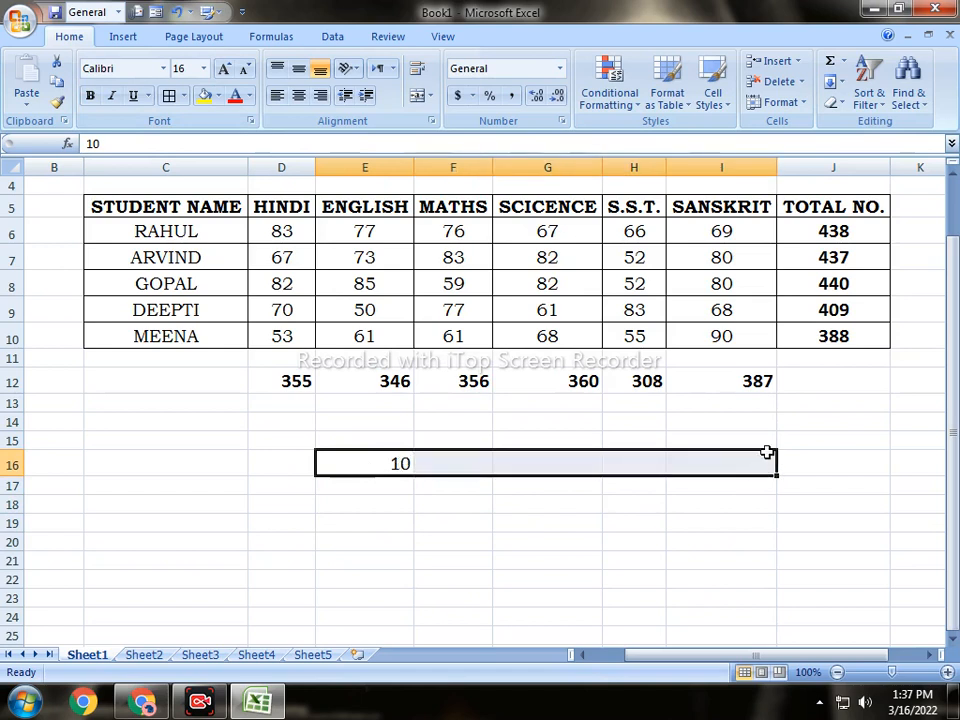
pyautogui.click(838, 82)
pyautogui.click(856, 127)
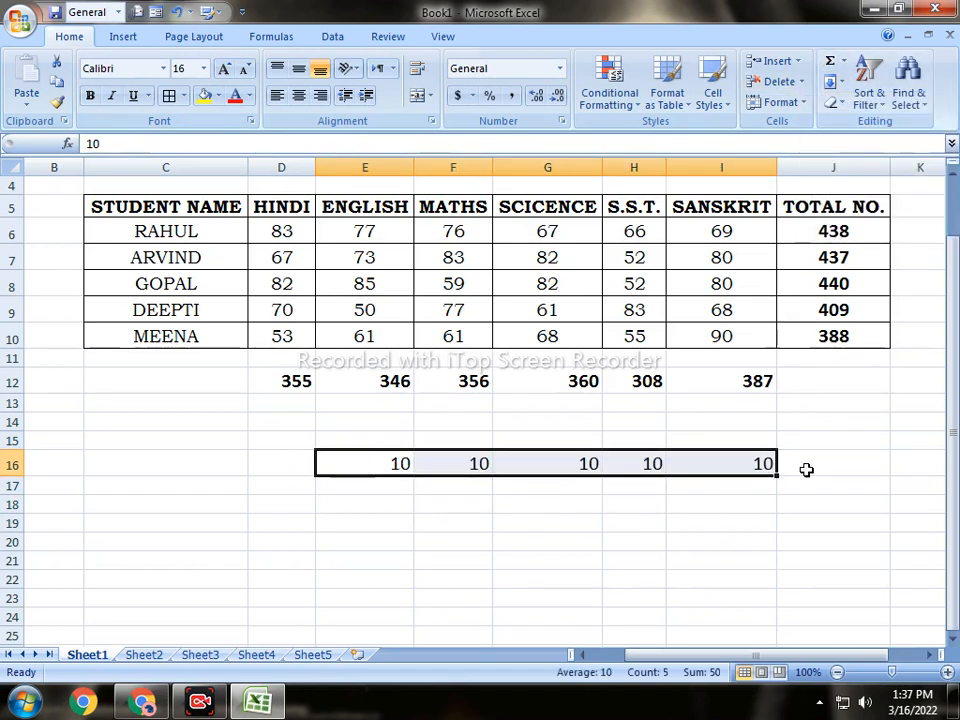
pyautogui.click(575, 503)
pyautogui.moveTo(463, 465); pyautogui.dragTo(764, 459)
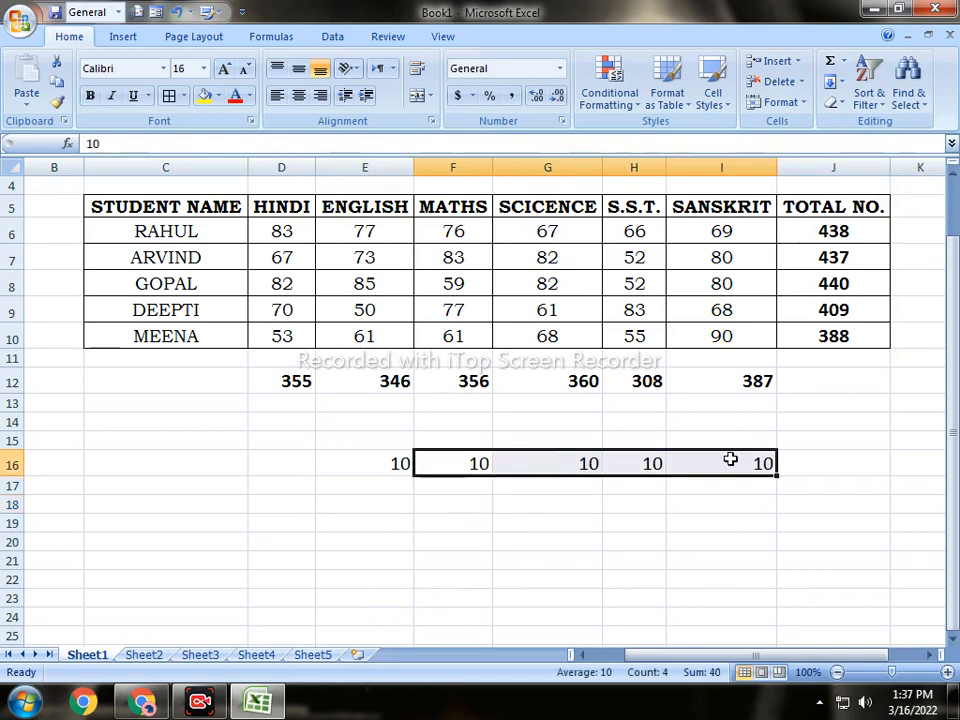
# Fill the value 10 from E16 left into C16:D16
pyautogui.moveTo(375, 463); pyautogui.dragTo(186, 463)
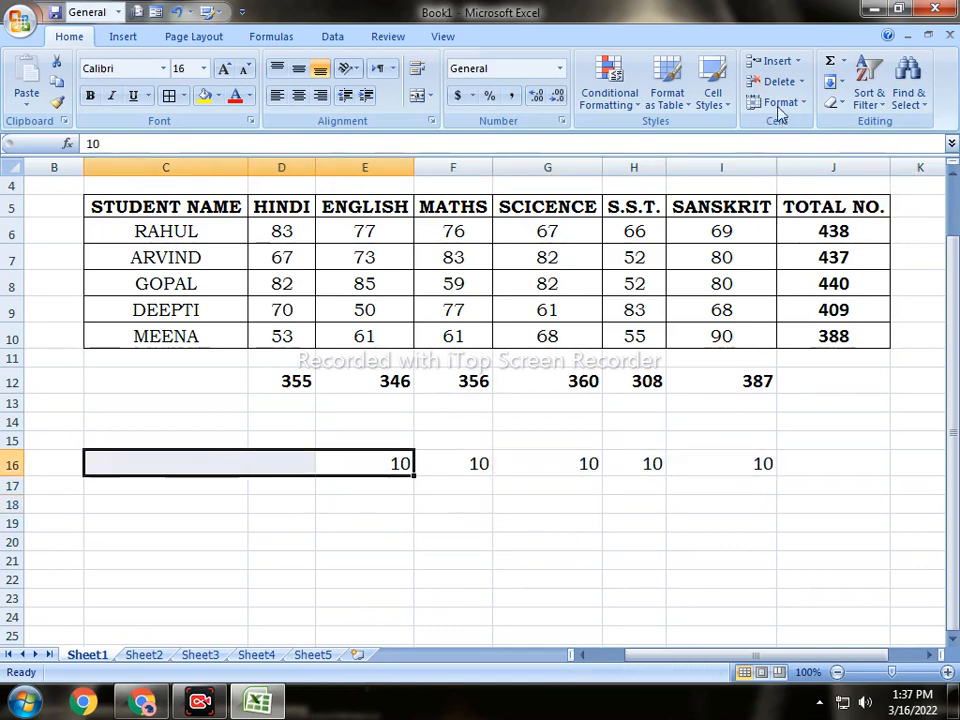
pyautogui.click(836, 82)
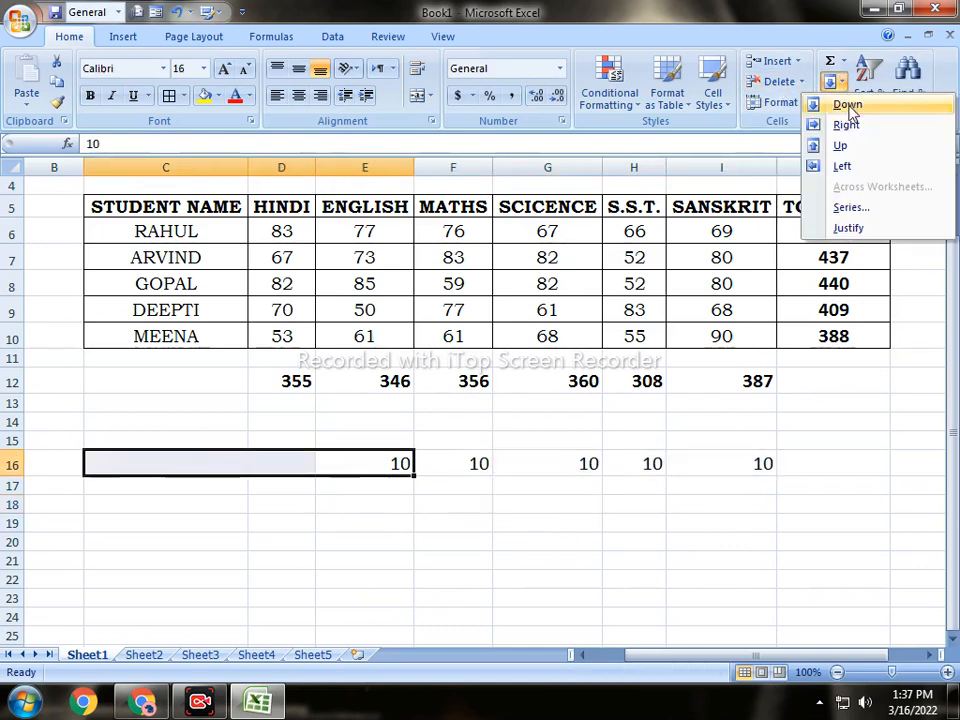
pyautogui.click(843, 166)
# Fill the value 10 from E16 down through E17:E22
pyautogui.moveTo(370, 463); pyautogui.dragTo(366, 587)
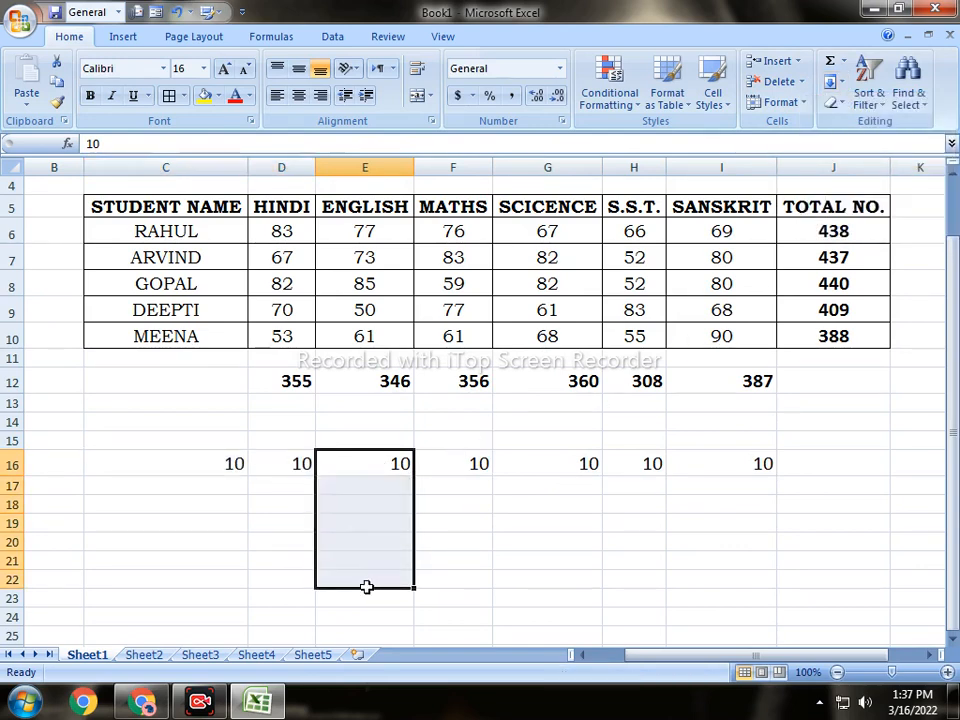
pyautogui.click(834, 83)
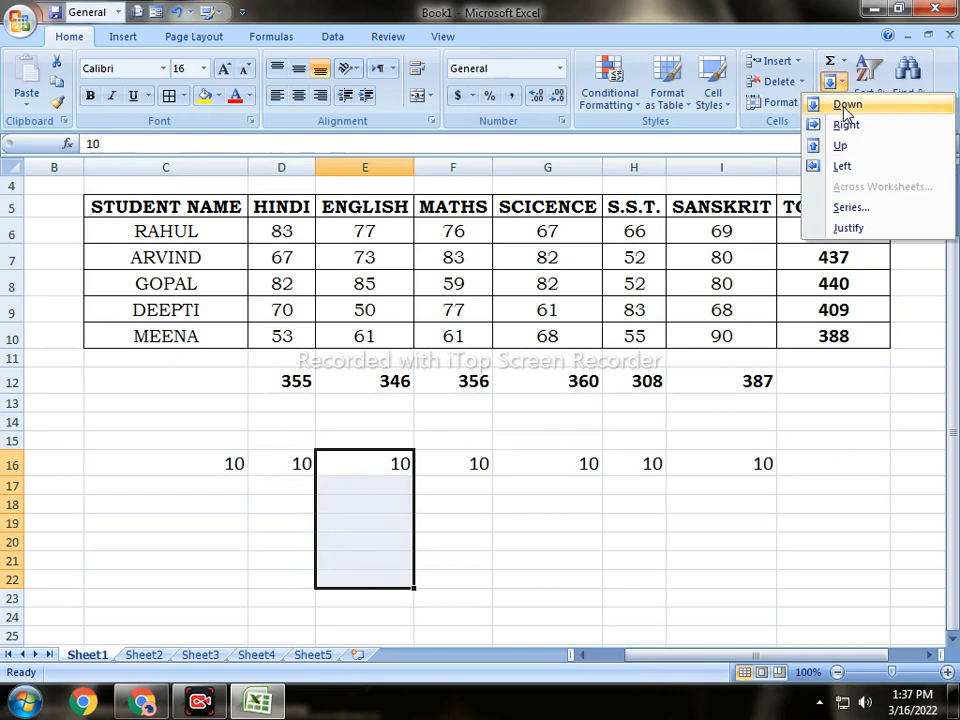
pyautogui.click(845, 106)
pyautogui.moveTo(405, 492); pyautogui.dragTo(382, 614)
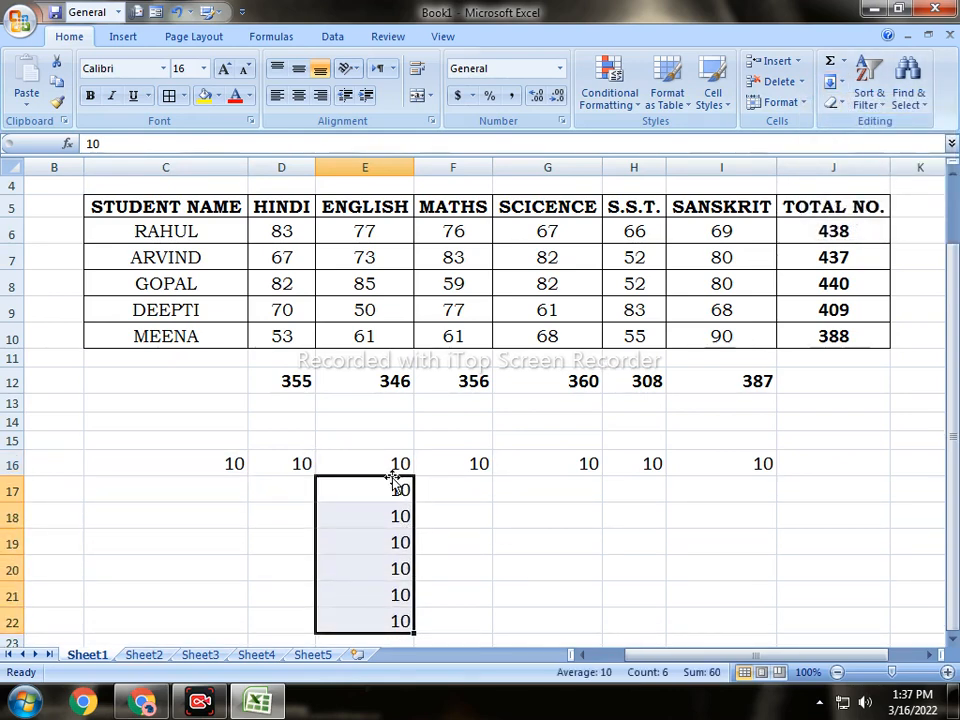
# Fill the value 10 from E16 up into E13:E15
pyautogui.moveTo(395, 464); pyautogui.dragTo(393, 408)
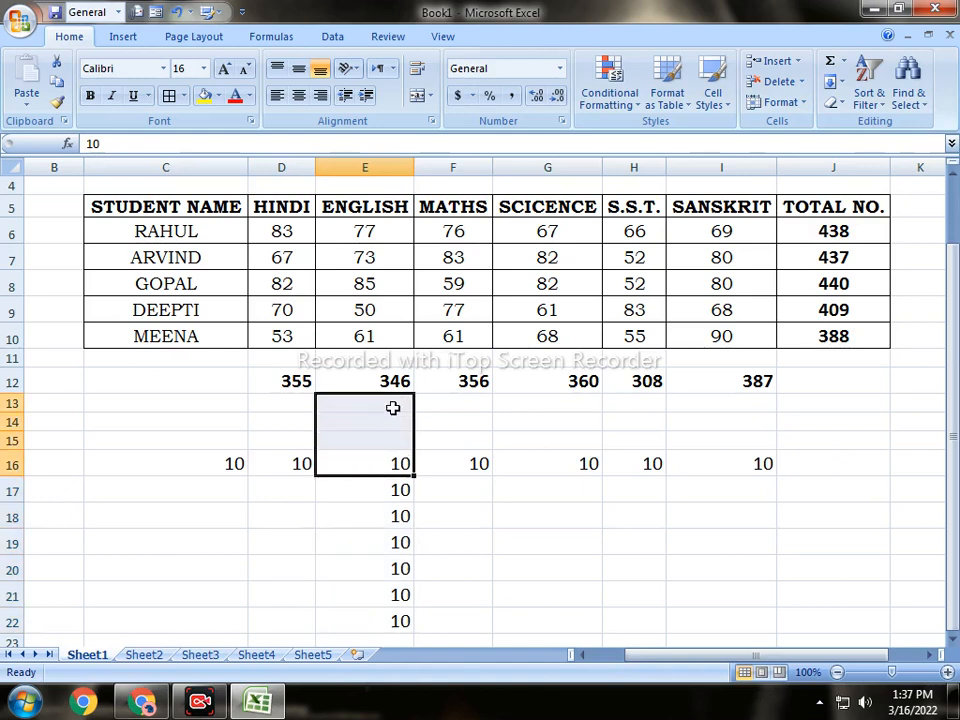
pyautogui.click(836, 82)
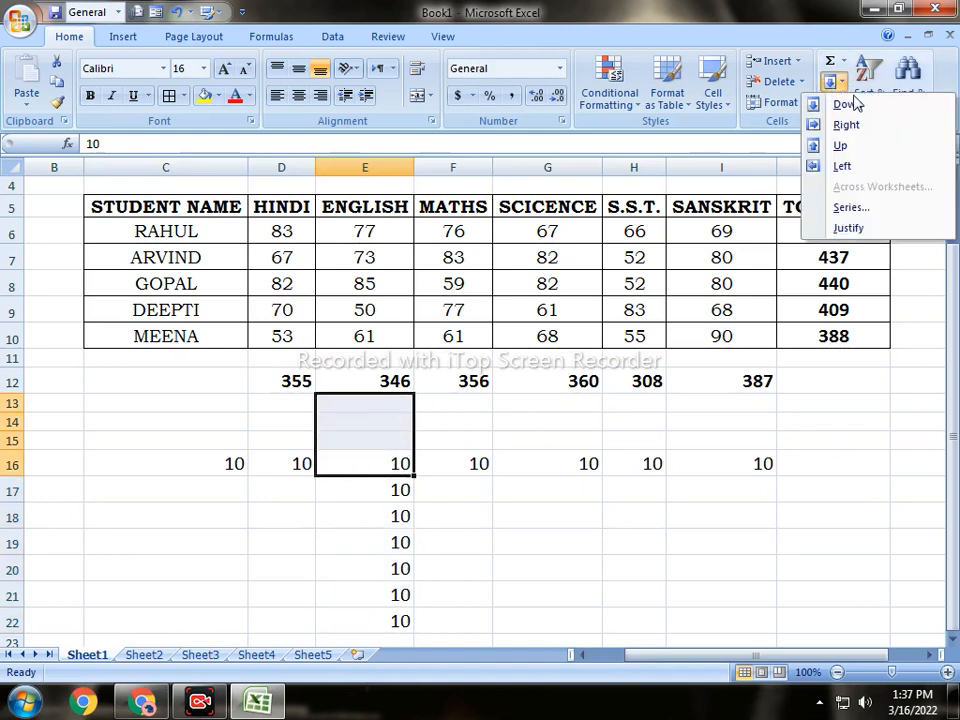
pyautogui.click(841, 146)
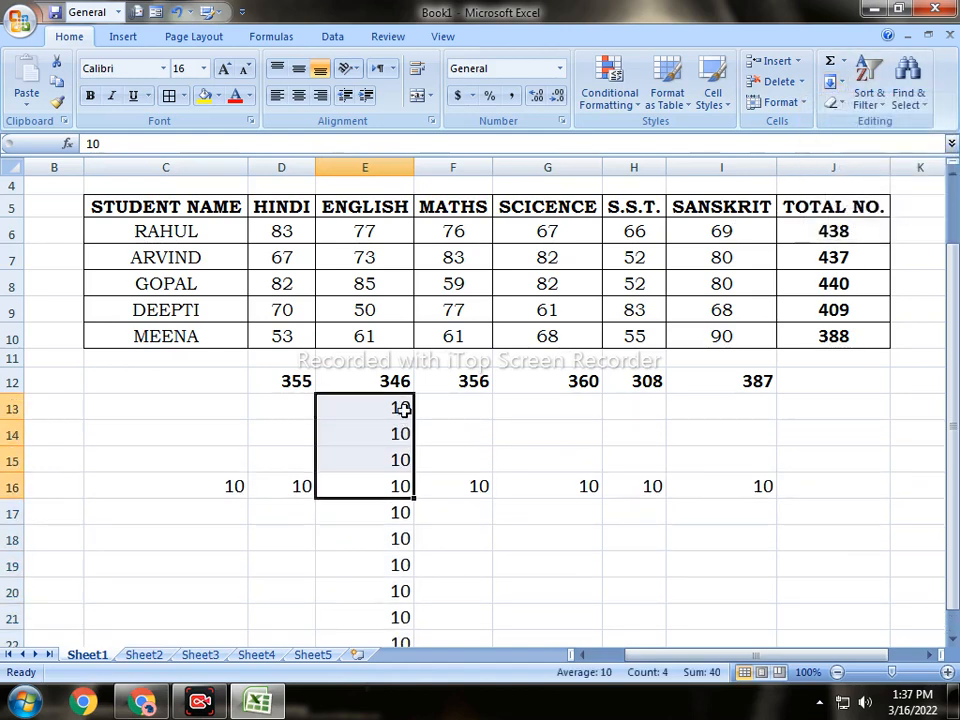
pyautogui.moveTo(400, 410); pyautogui.dragTo(407, 461)
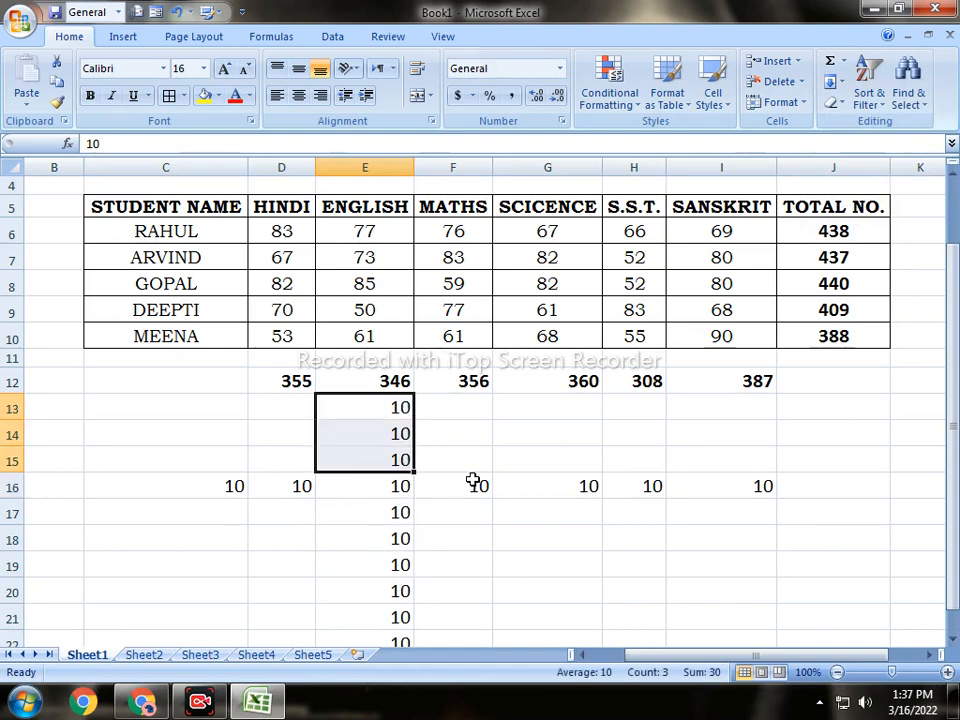
pyautogui.click(836, 82)
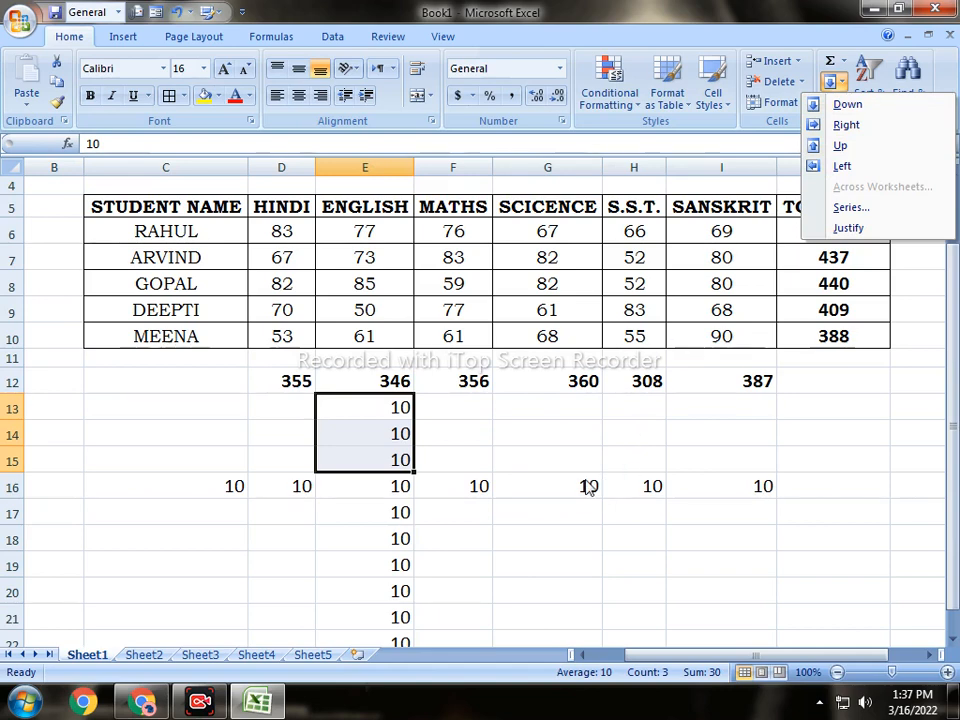
pyautogui.click(727, 454)
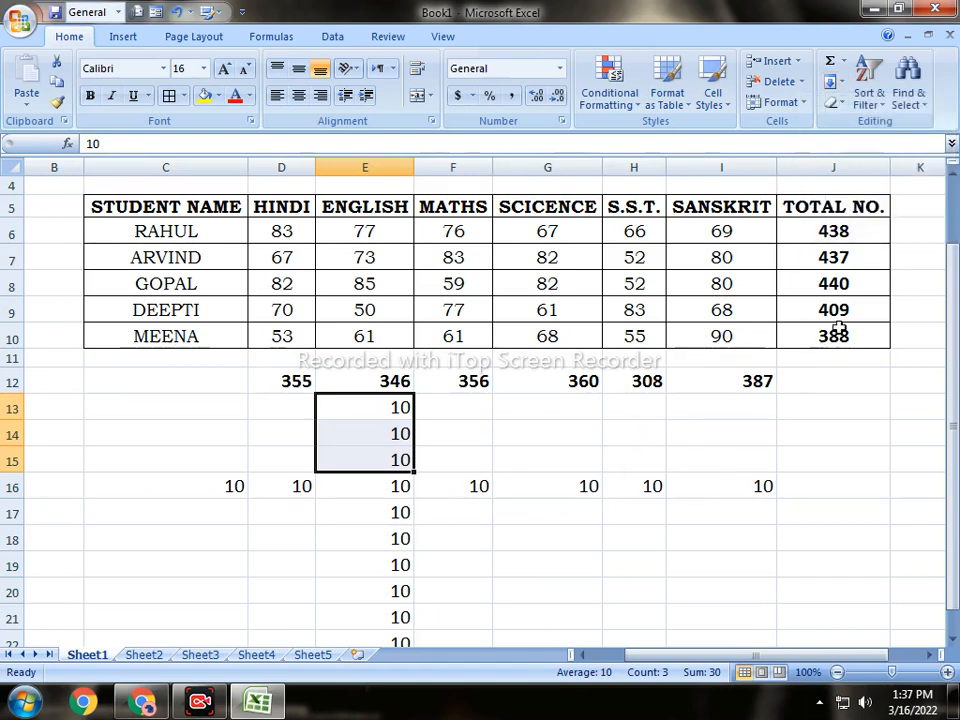
pyautogui.click(836, 84)
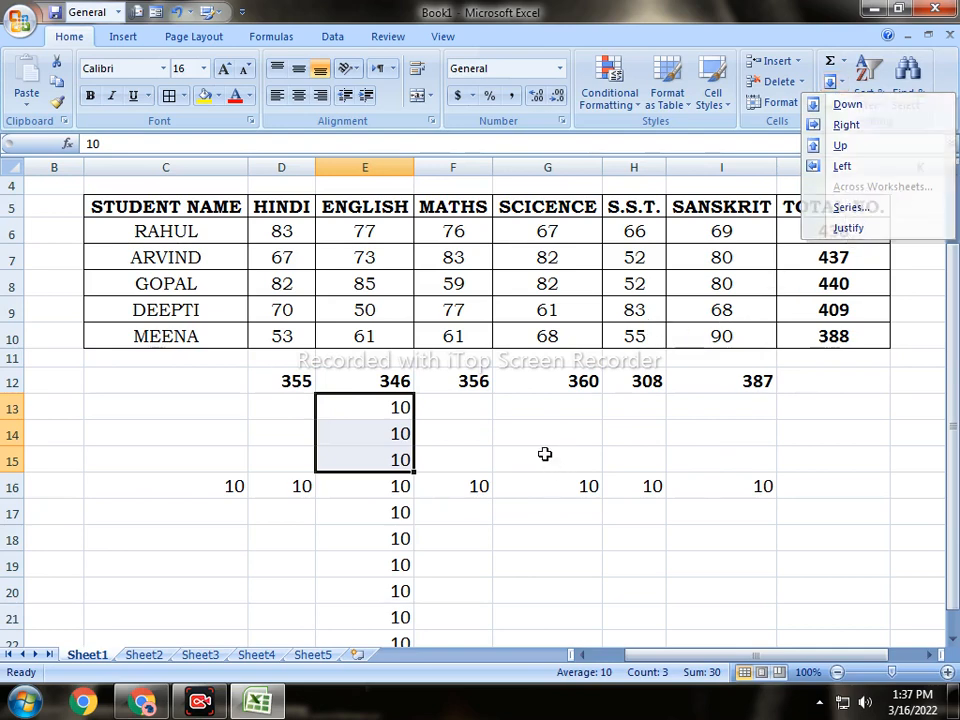
pyautogui.click(793, 407)
pyautogui.click(793, 407)
pyautogui.click(264, 422)
pyautogui.click(394, 287)
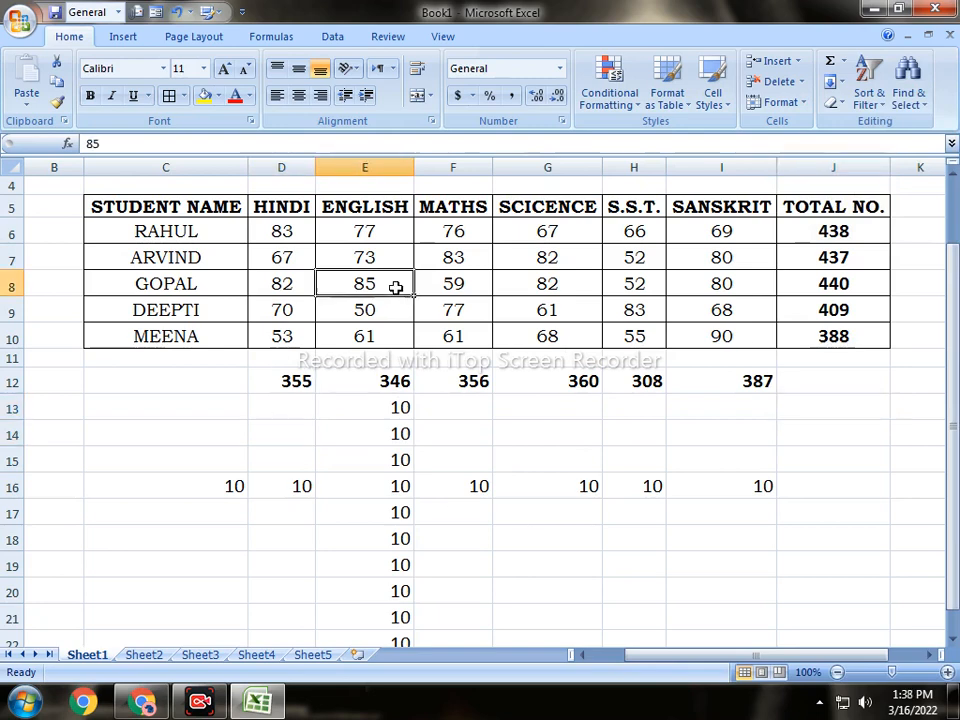
pyautogui.moveTo(135, 212); pyautogui.dragTo(782, 336)
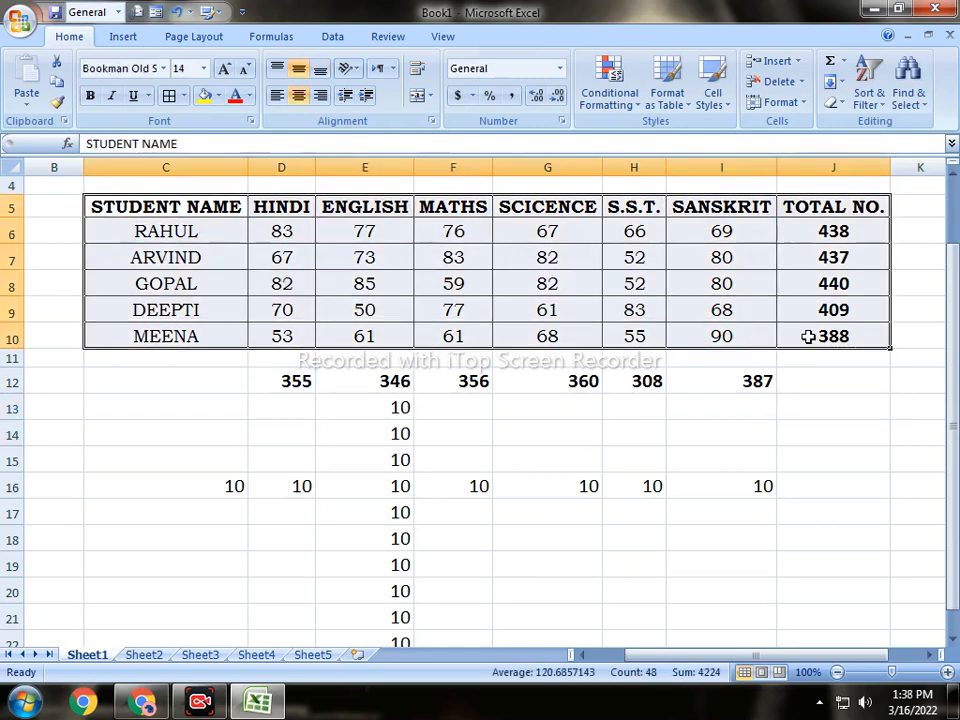
pyautogui.click(503, 283)
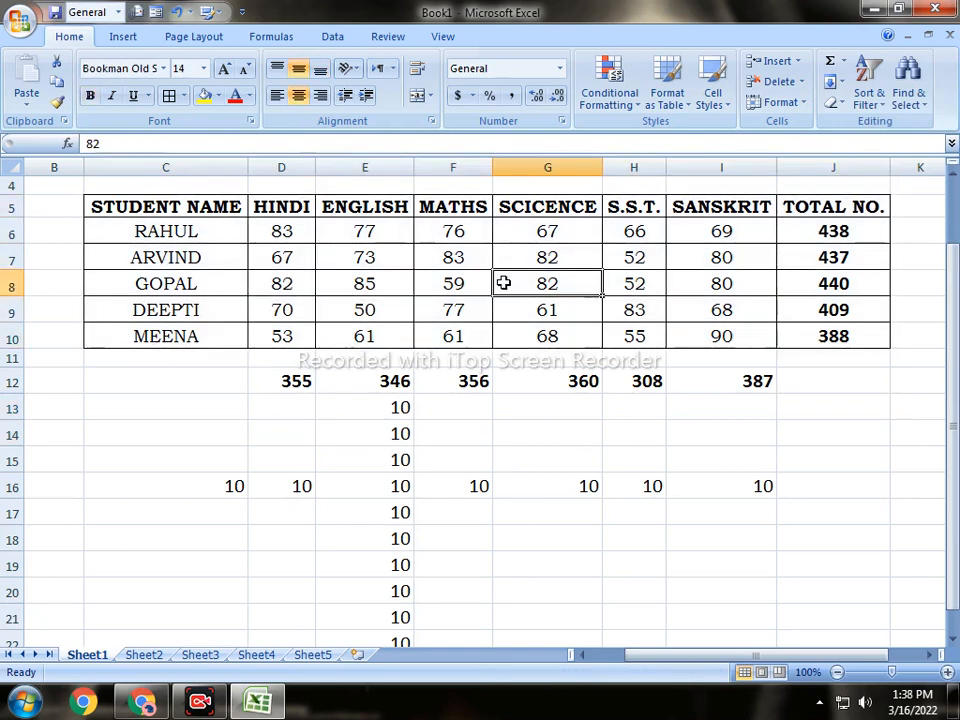
pyautogui.click(150, 207)
pyautogui.click(634, 283)
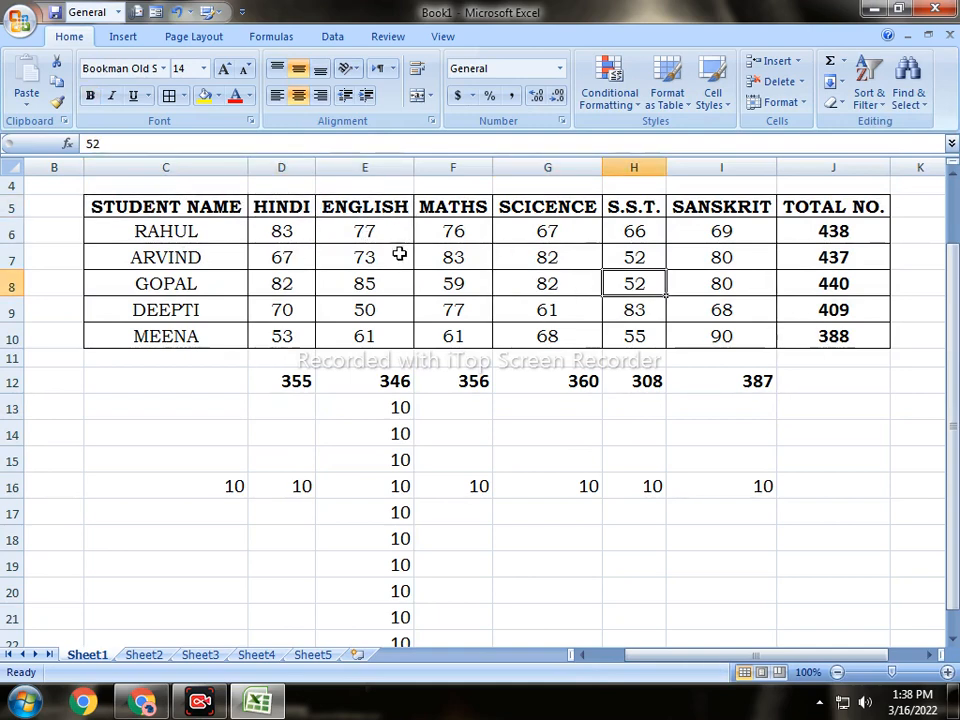
# Fill the scattered marks-table cells D6, D8, H6, I6, J6, J7, J9, G10 and E10 with yellow
pyautogui.click(287, 238)
pyautogui.keyDown('ctrl'); pyautogui.click(284, 280); pyautogui.keyUp('ctrl')
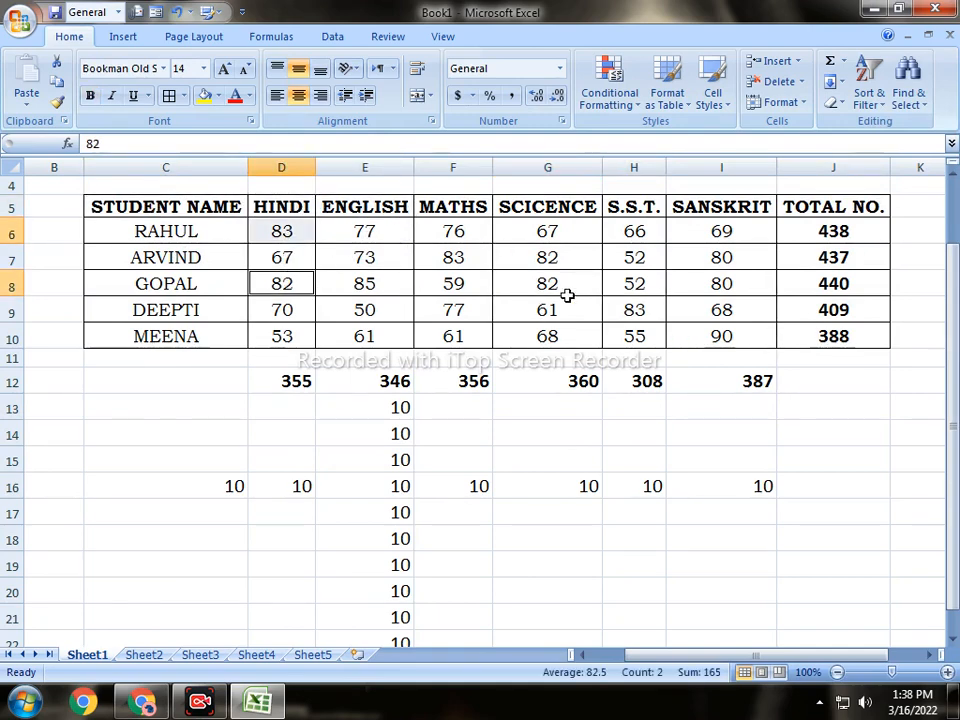
pyautogui.keyDown('ctrl'); pyautogui.click(633, 234); pyautogui.keyUp('ctrl')
pyautogui.keyDown('ctrl'); pyautogui.click(731, 232); pyautogui.keyUp('ctrl')
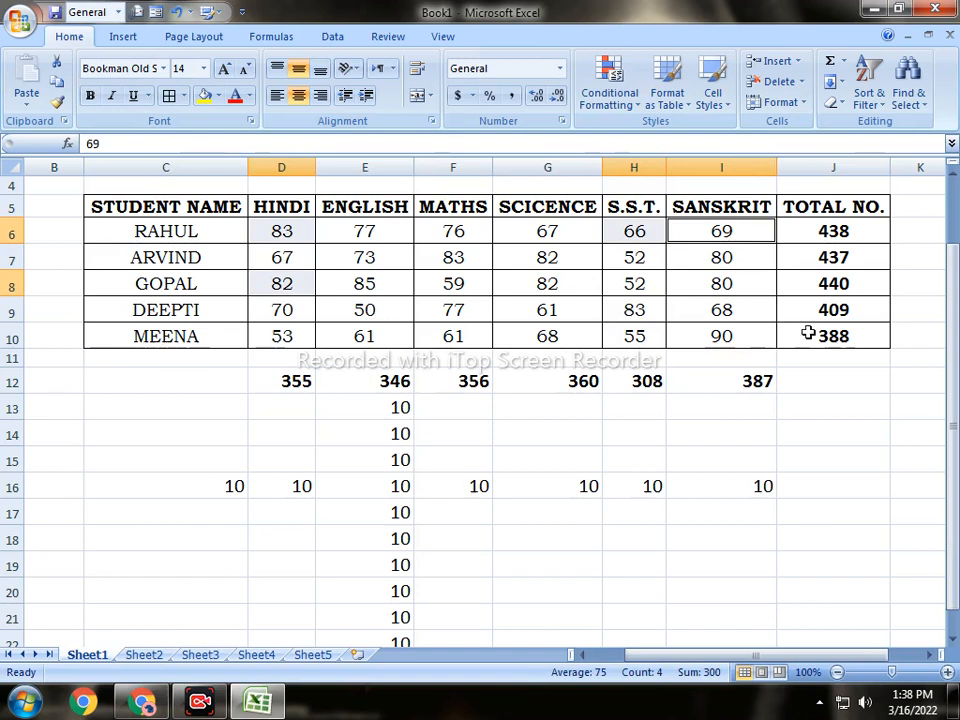
pyautogui.keyDown('ctrl'); pyautogui.click(830, 243); pyautogui.keyUp('ctrl')
pyautogui.keyDown('ctrl'); pyautogui.click(829, 307); pyautogui.keyUp('ctrl')
pyautogui.keyDown('ctrl'); pyautogui.click(840, 257); pyautogui.keyUp('ctrl')
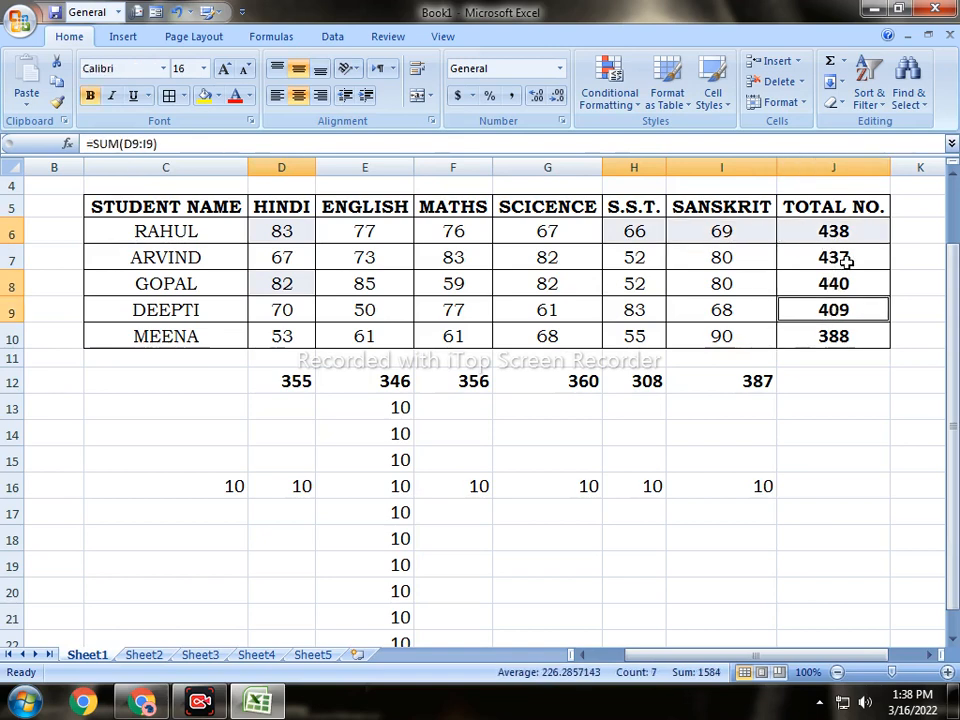
pyautogui.keyDown('ctrl'); pyautogui.click(541, 338); pyautogui.keyUp('ctrl')
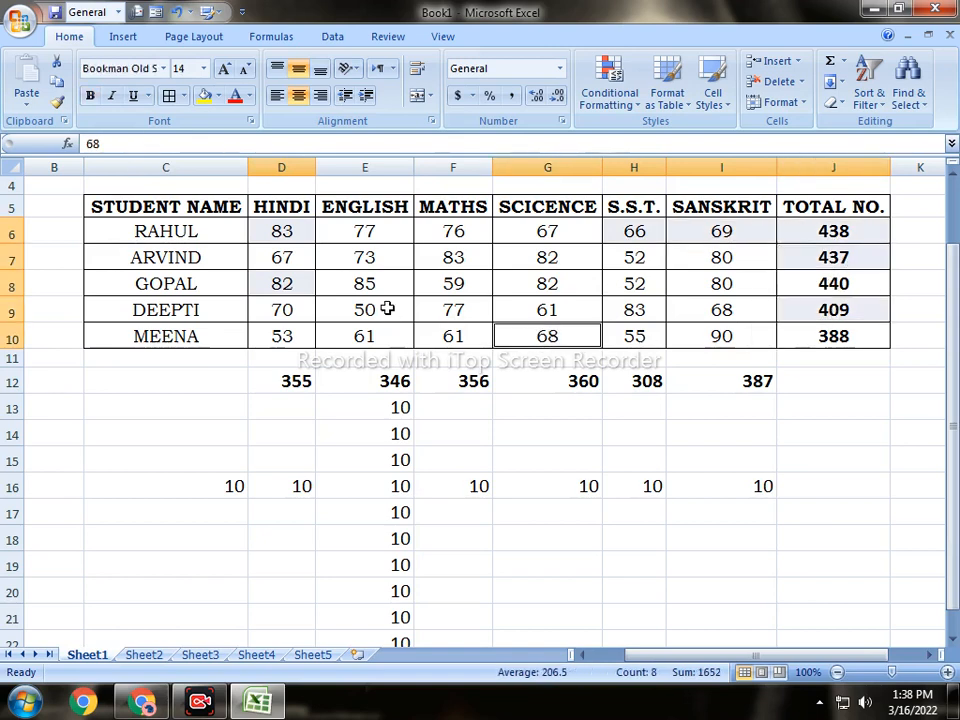
pyautogui.keyDown('ctrl'); pyautogui.click(366, 334); pyautogui.keyUp('ctrl')
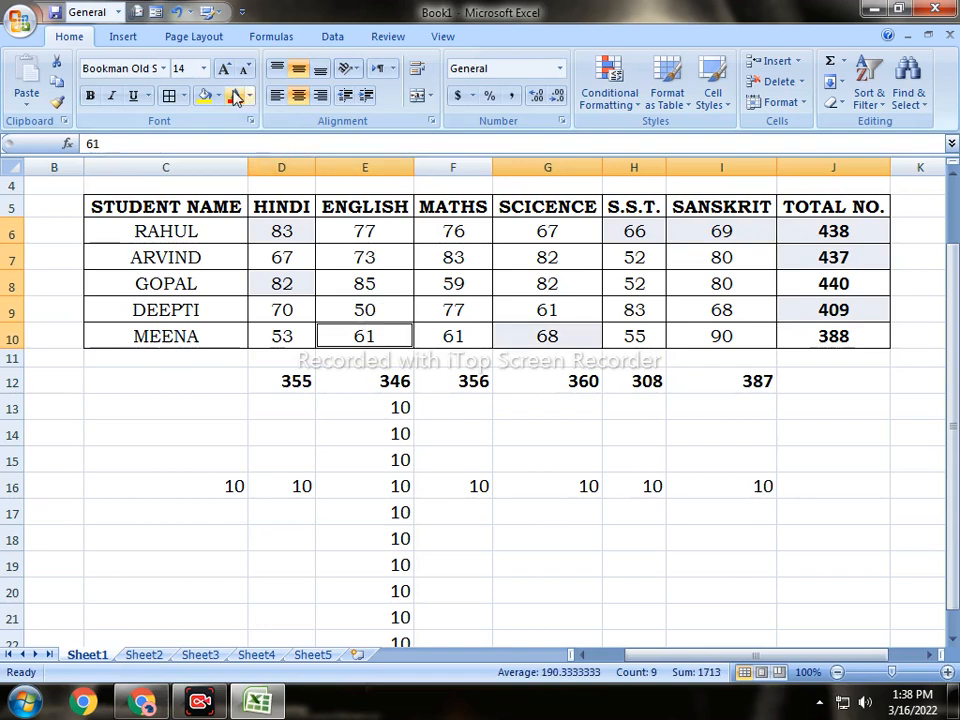
pyautogui.click(217, 96)
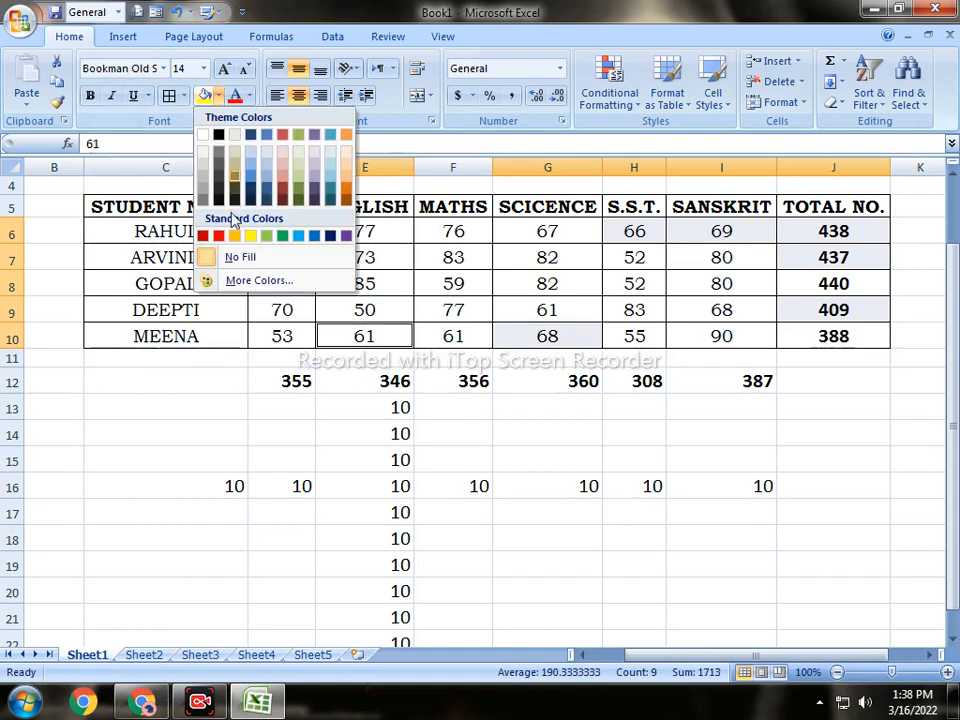
pyautogui.click(249, 234)
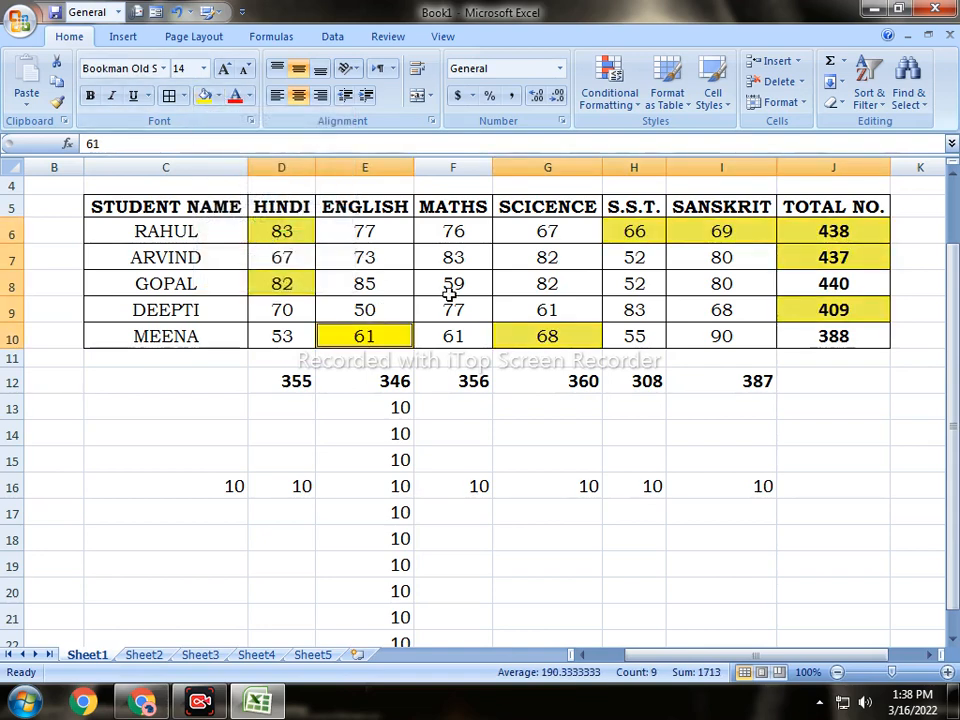
pyautogui.click(518, 277)
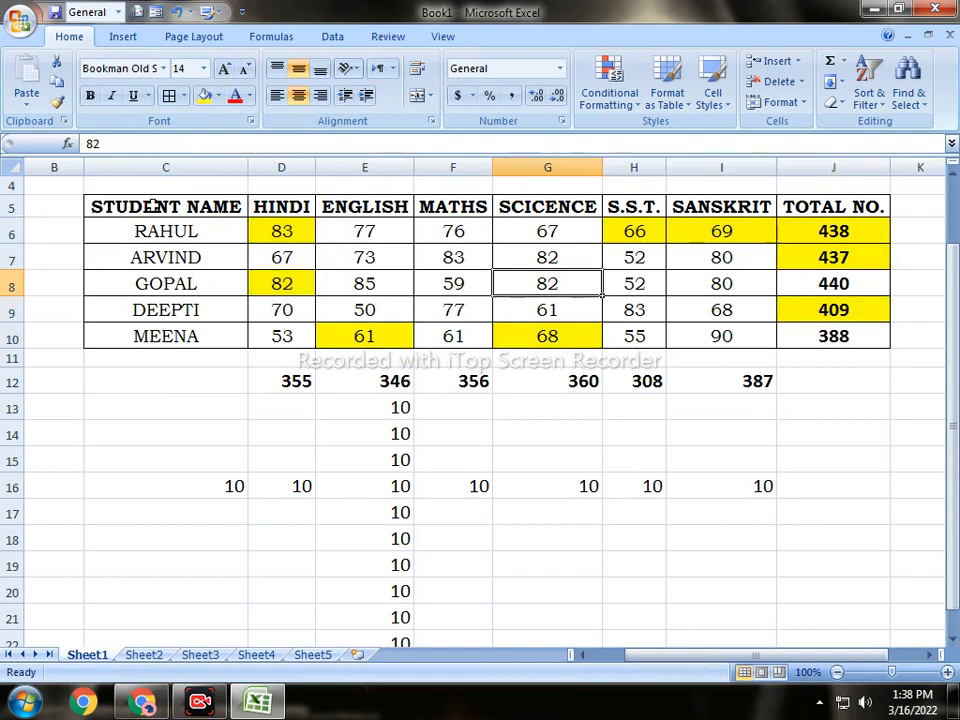
# Fill the first and last student name cells, C6 and C10, with black
pyautogui.click(139, 286)
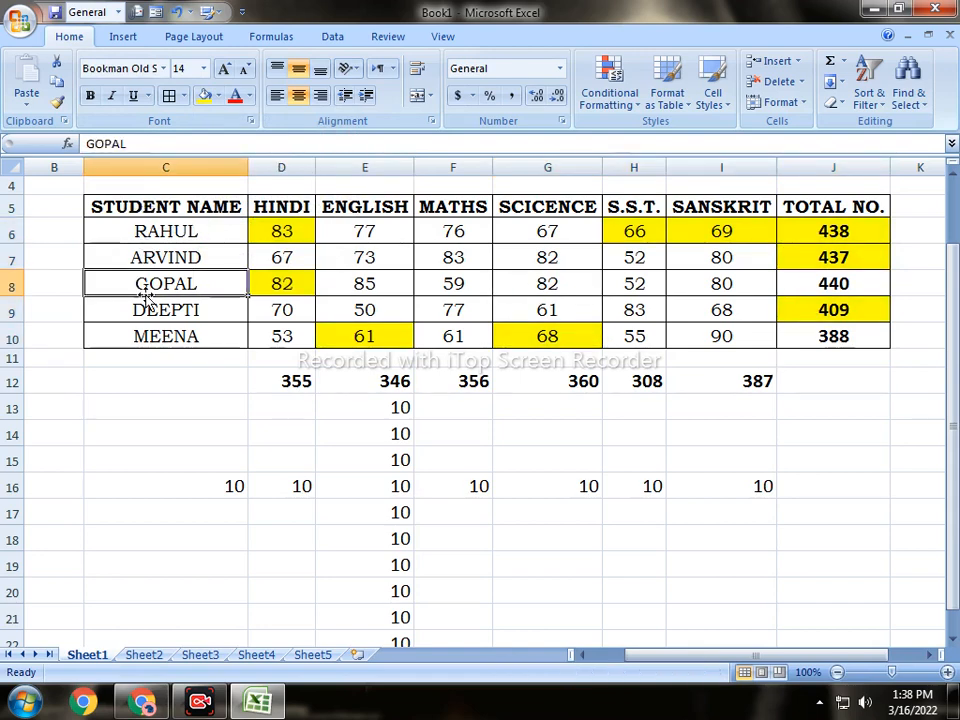
pyautogui.click(152, 235)
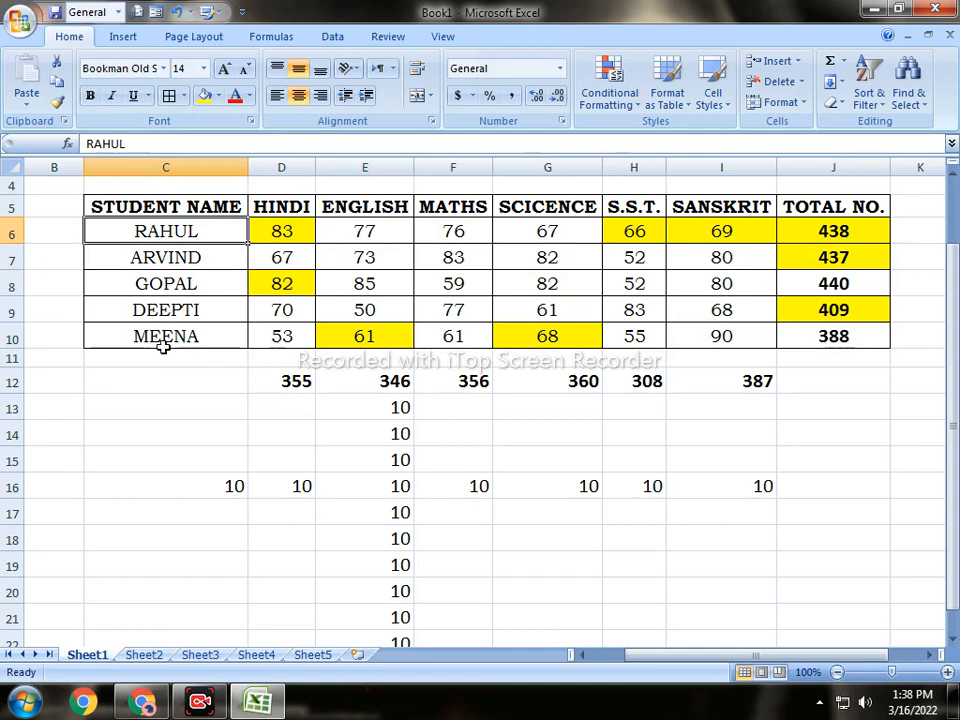
pyautogui.keyDown('ctrl'); pyautogui.click(163, 340); pyautogui.keyUp('ctrl')
pyautogui.click(219, 95)
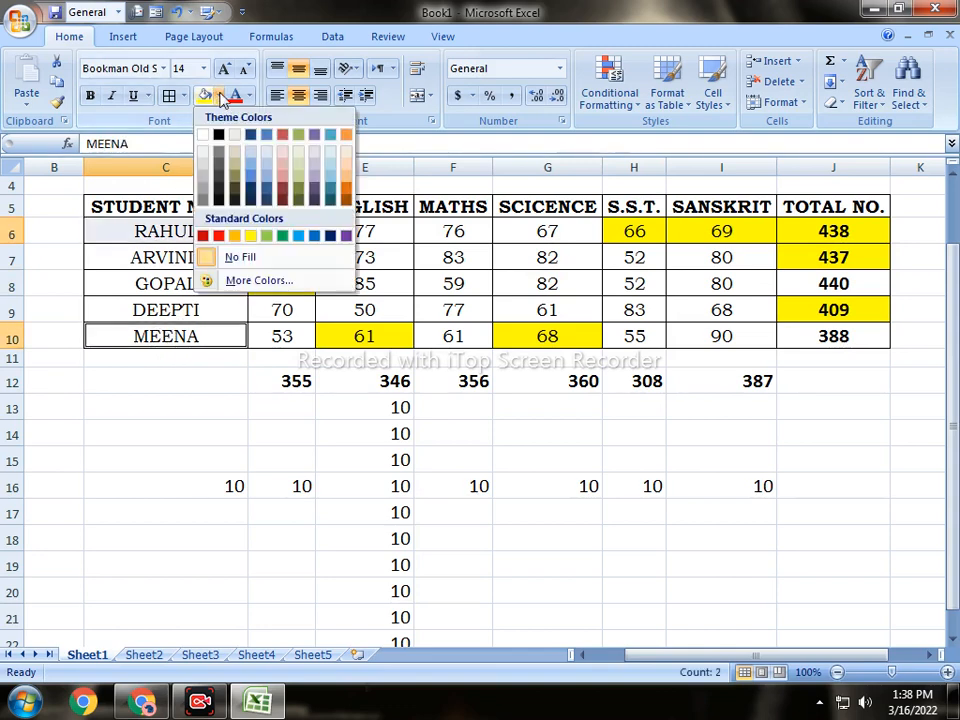
pyautogui.click(217, 234)
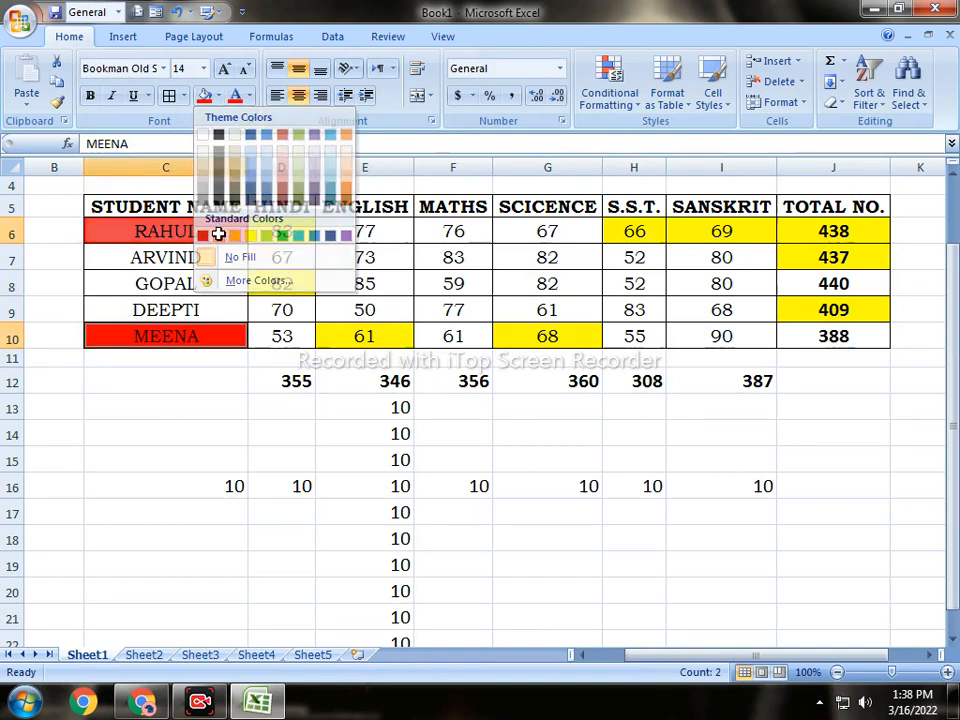
pyautogui.click(218, 96)
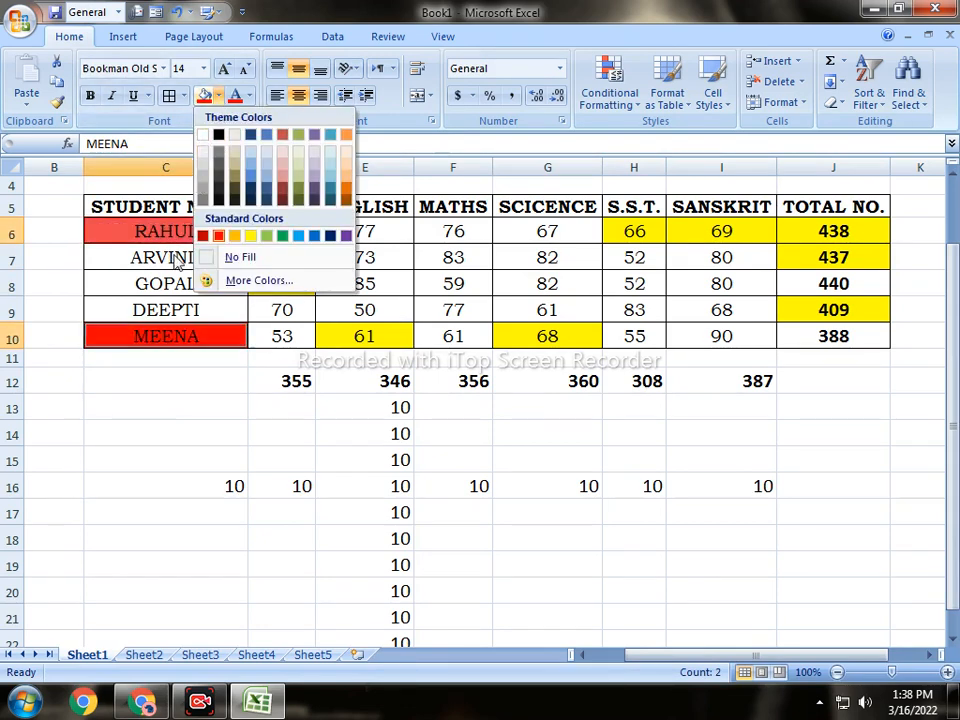
pyautogui.click(218, 134)
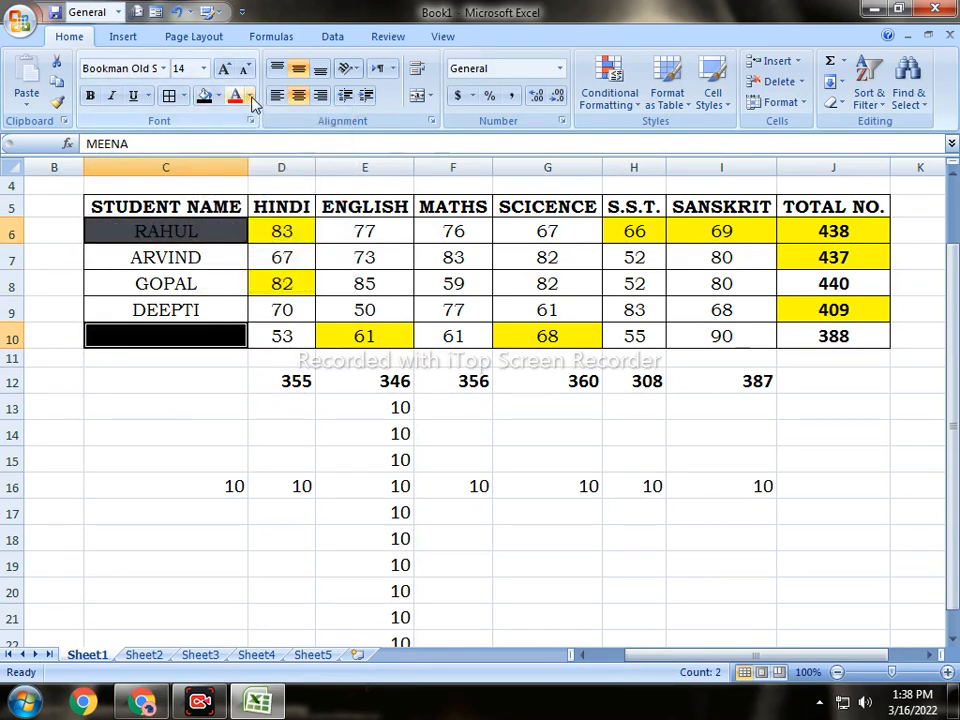
# Make the text in the black name cells C6 and C10 white and bold
pyautogui.click(251, 98)
pyautogui.click(234, 156)
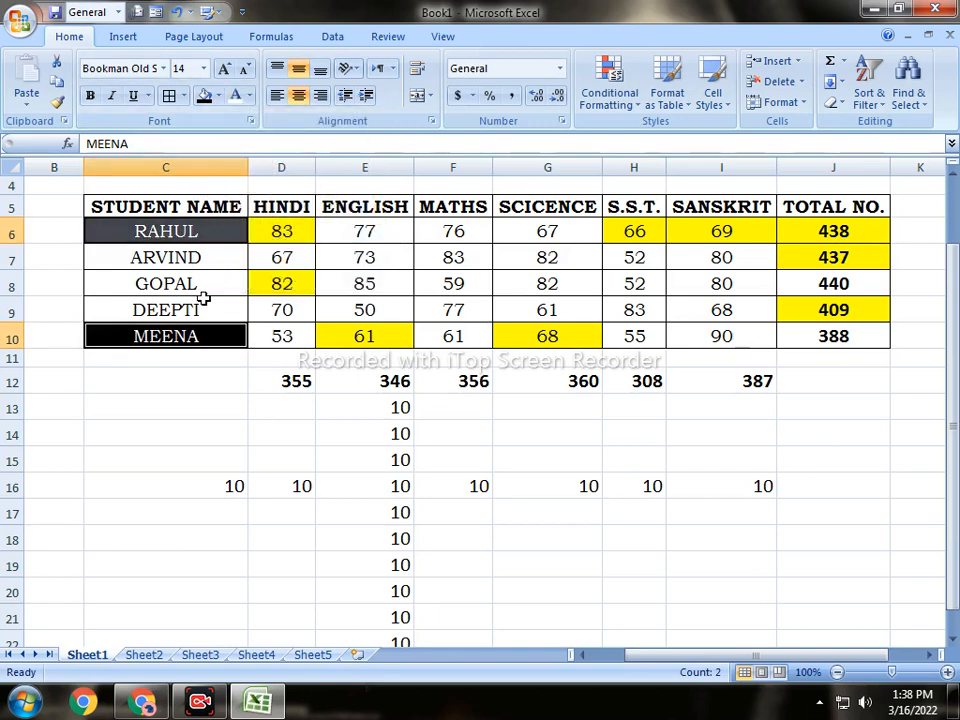
pyautogui.hotkey('ctrl', 'b')
pyautogui.click(225, 378)
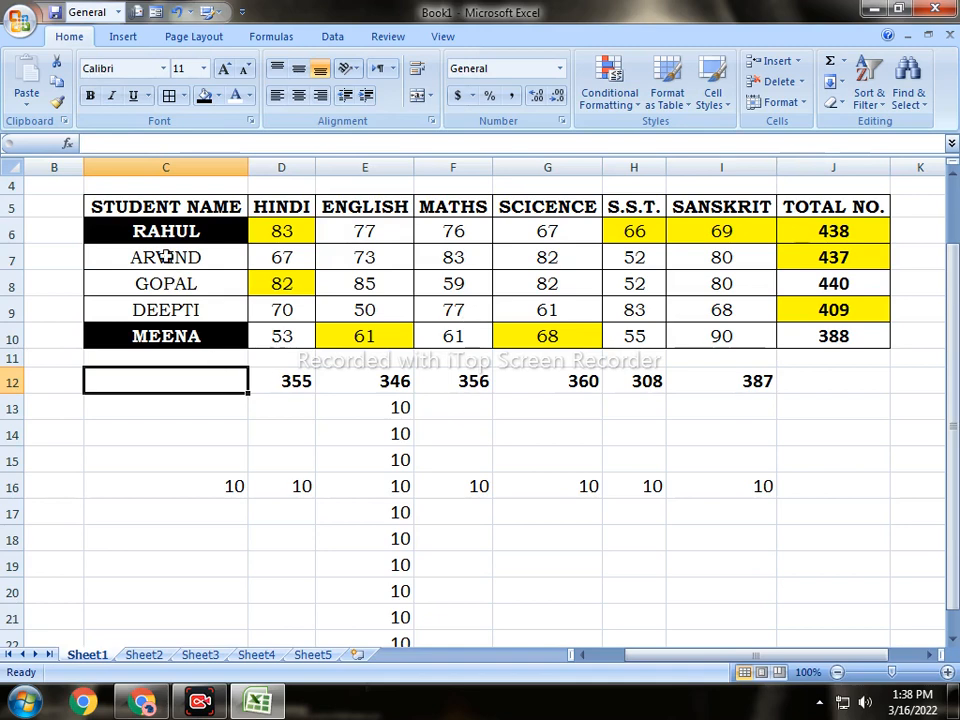
pyautogui.moveTo(167, 207); pyautogui.dragTo(820, 336)
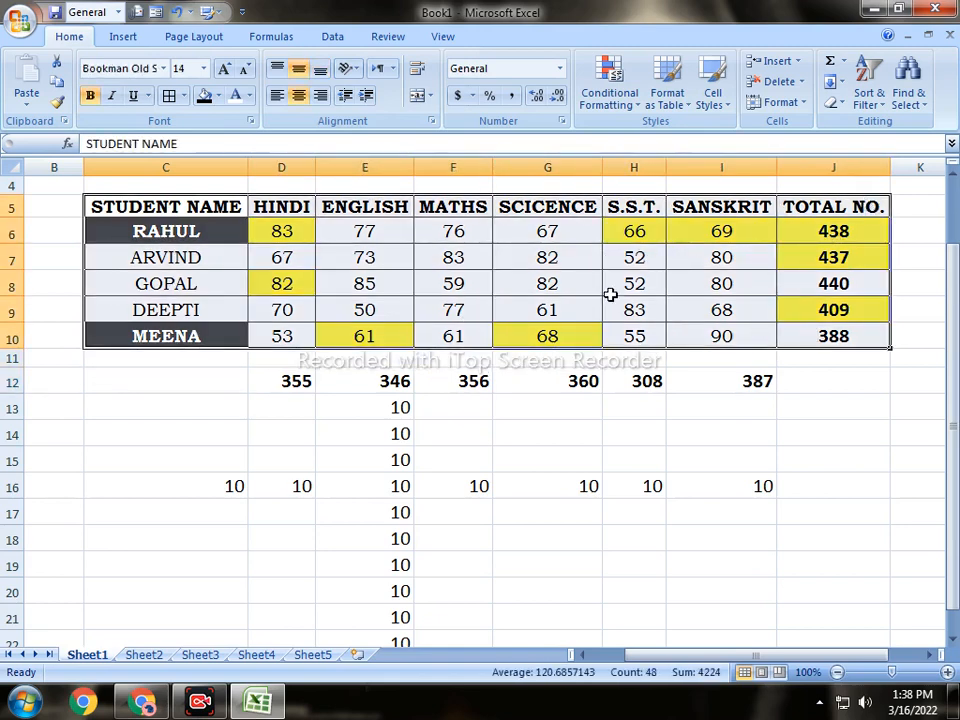
pyautogui.click(831, 81)
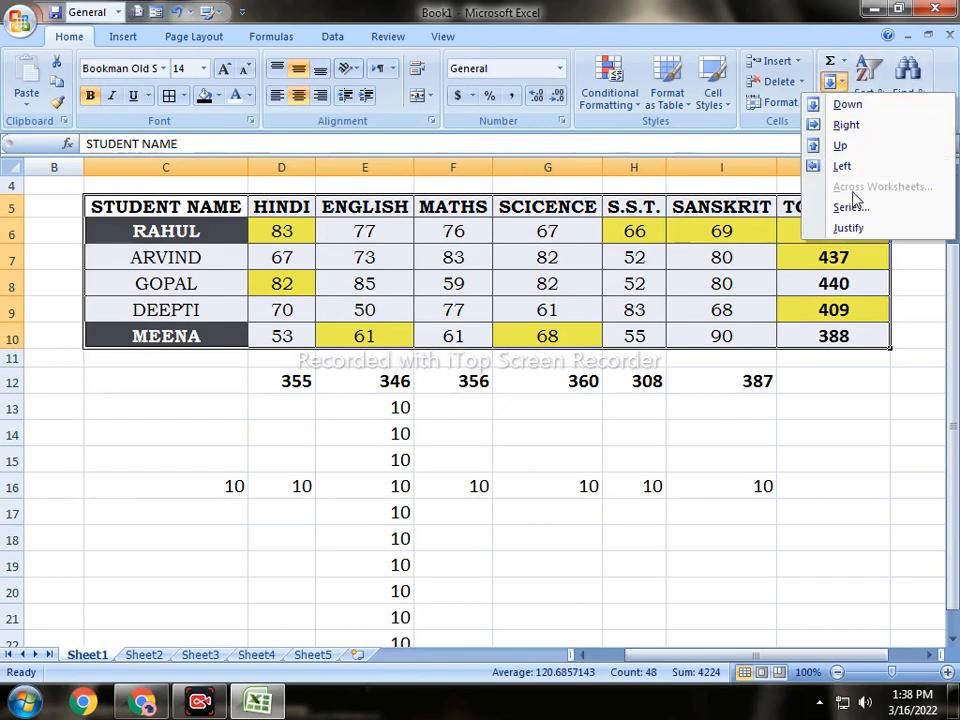
pyautogui.click(480, 285)
pyautogui.click(470, 285)
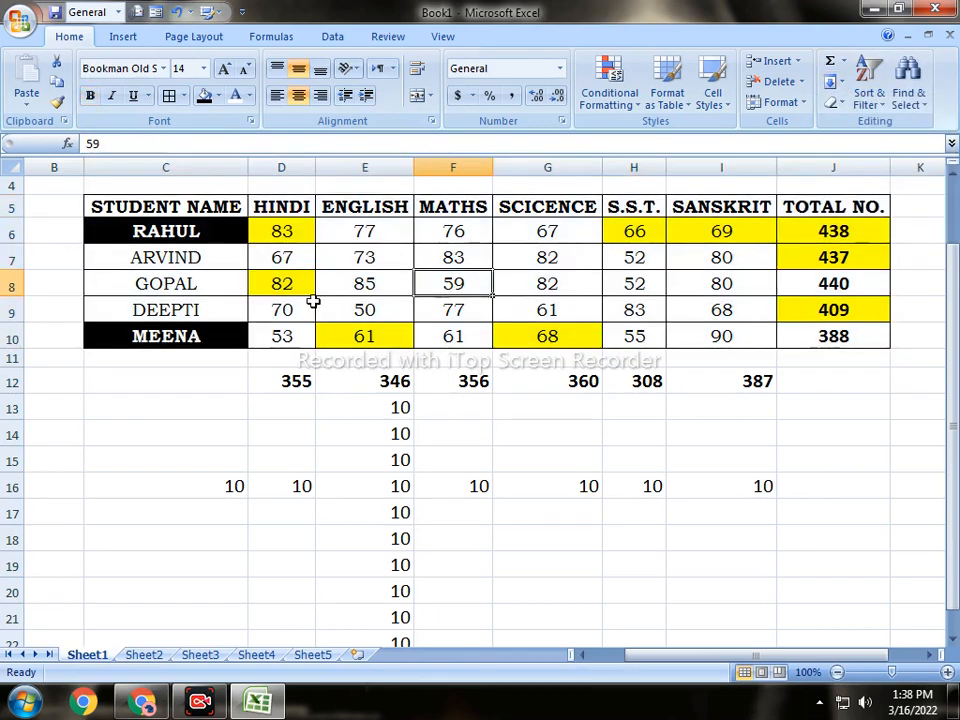
pyautogui.click(175, 285)
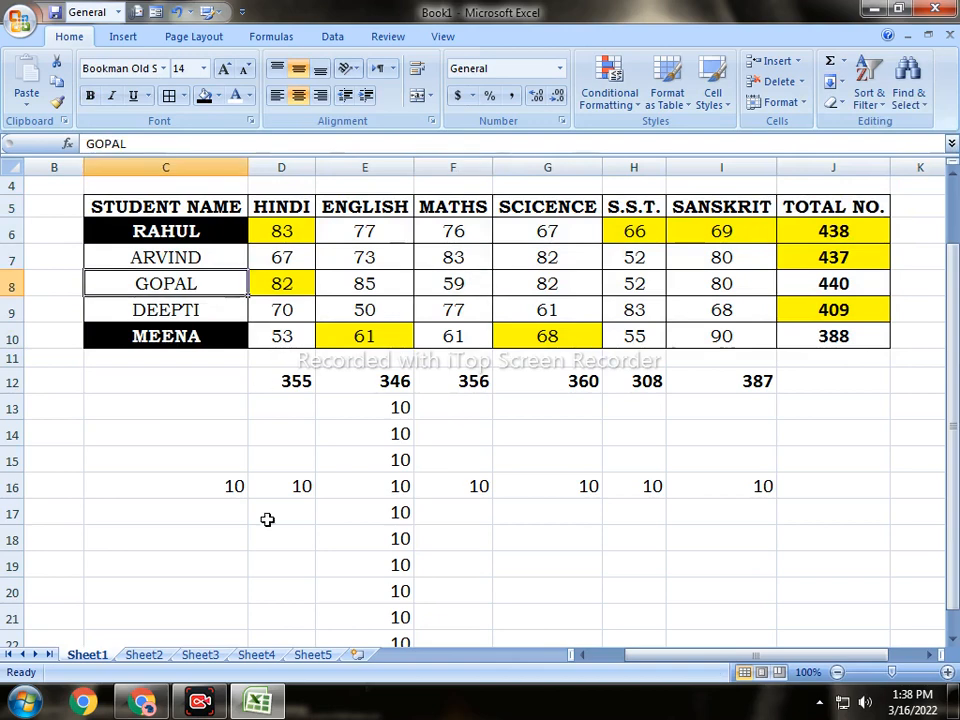
# Look through Sheet2 to Sheet5 for existing content and return to the marks table on Sheet1
pyautogui.click(143, 655)
pyautogui.click(200, 655)
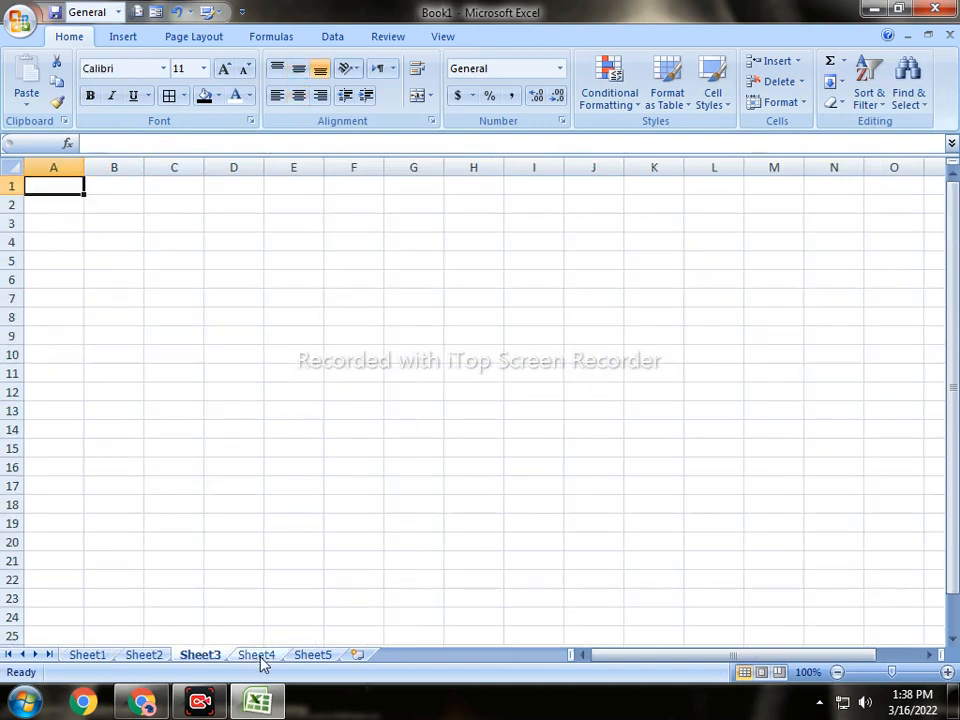
pyautogui.click(256, 655)
pyautogui.click(312, 655)
pyautogui.click(256, 655)
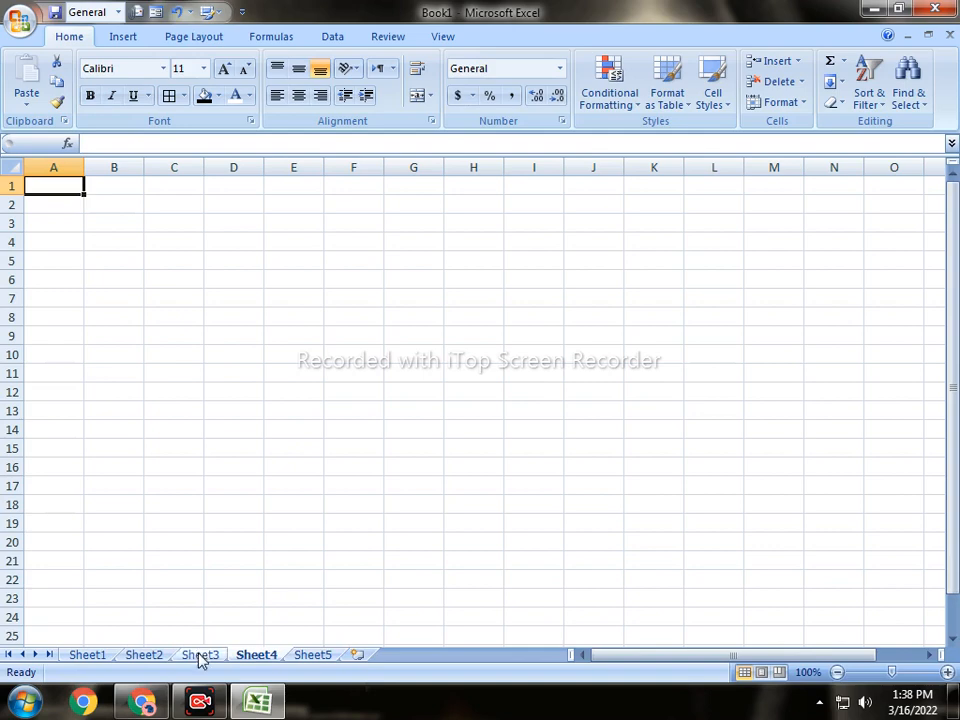
pyautogui.click(200, 655)
pyautogui.click(145, 655)
pyautogui.click(200, 655)
pyautogui.click(256, 655)
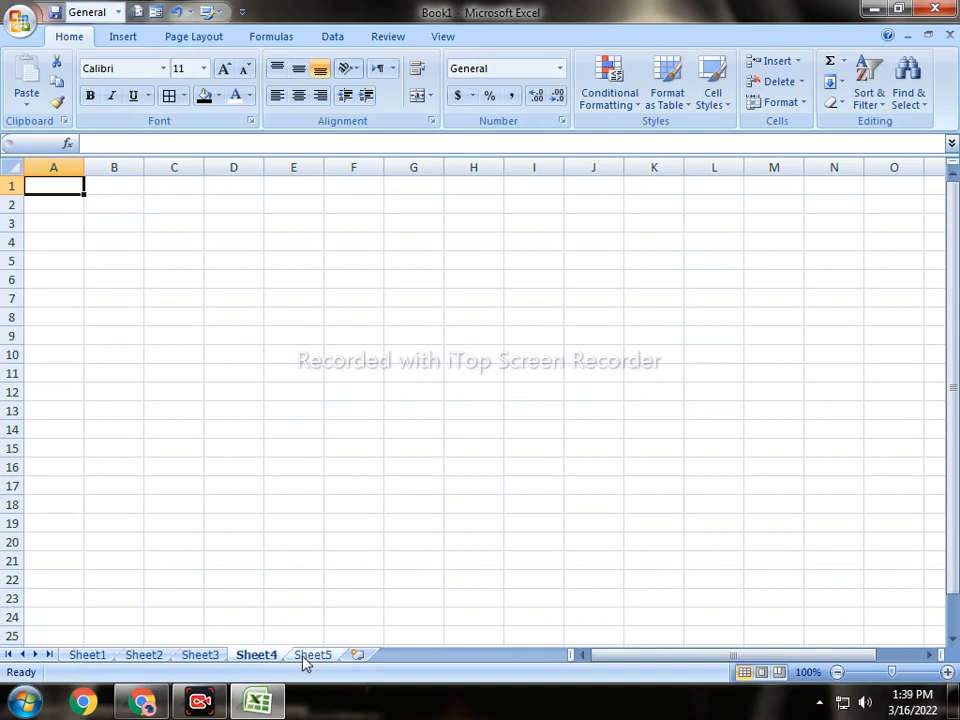
pyautogui.click(312, 655)
pyautogui.click(87, 655)
pyautogui.click(440, 284)
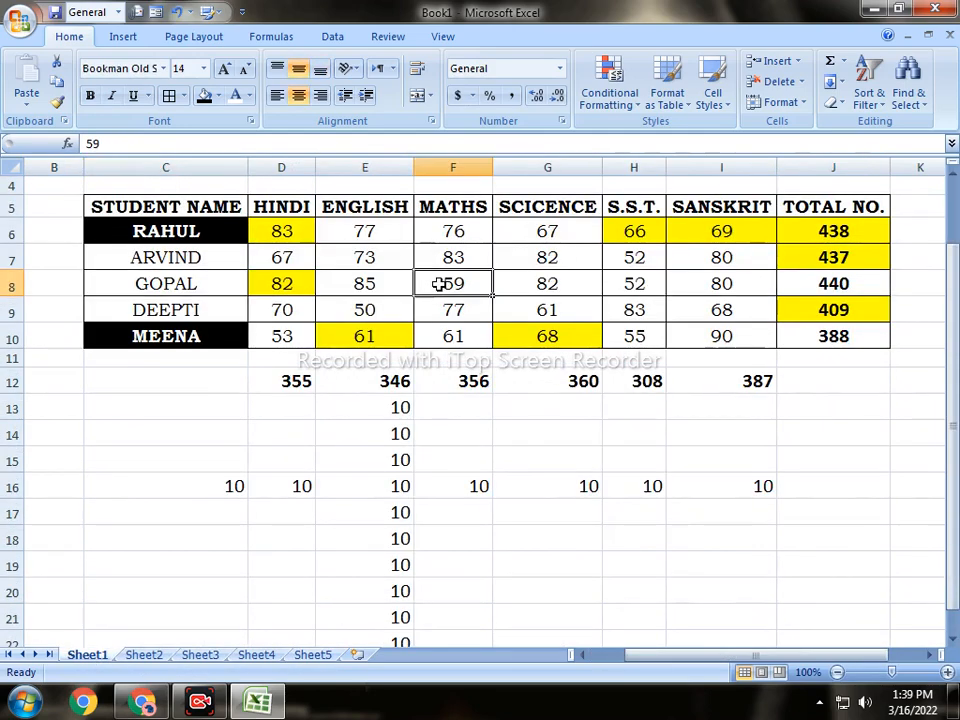
# Check which Fill options are offered for the marks table and look through Sheet2 to Sheet5 again
pyautogui.click(832, 82)
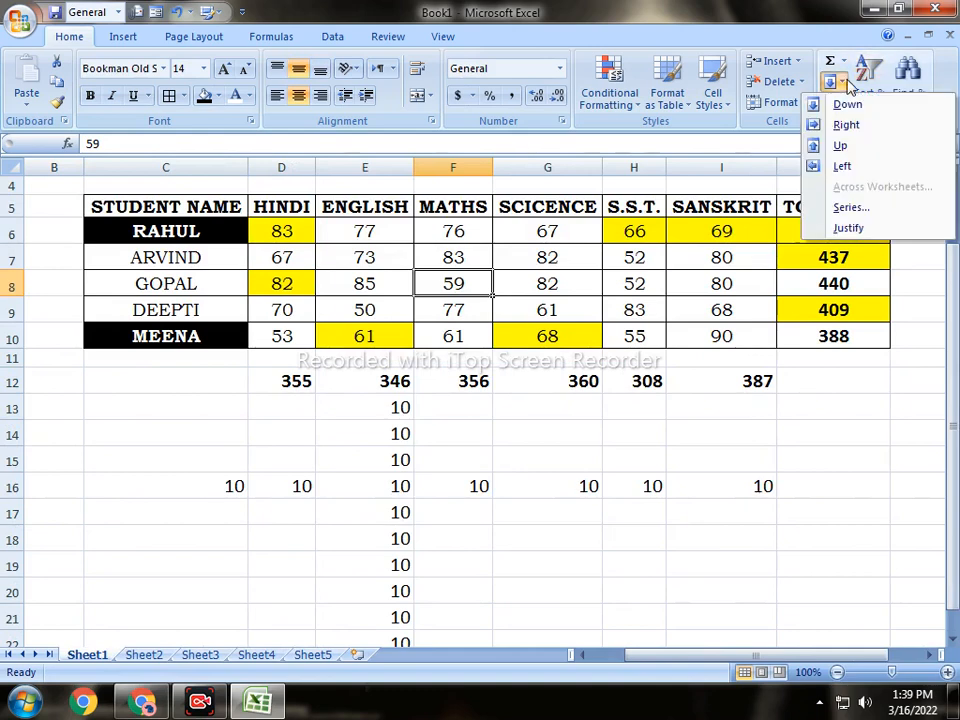
pyautogui.click(422, 347)
pyautogui.moveTo(157, 205); pyautogui.dragTo(740, 336)
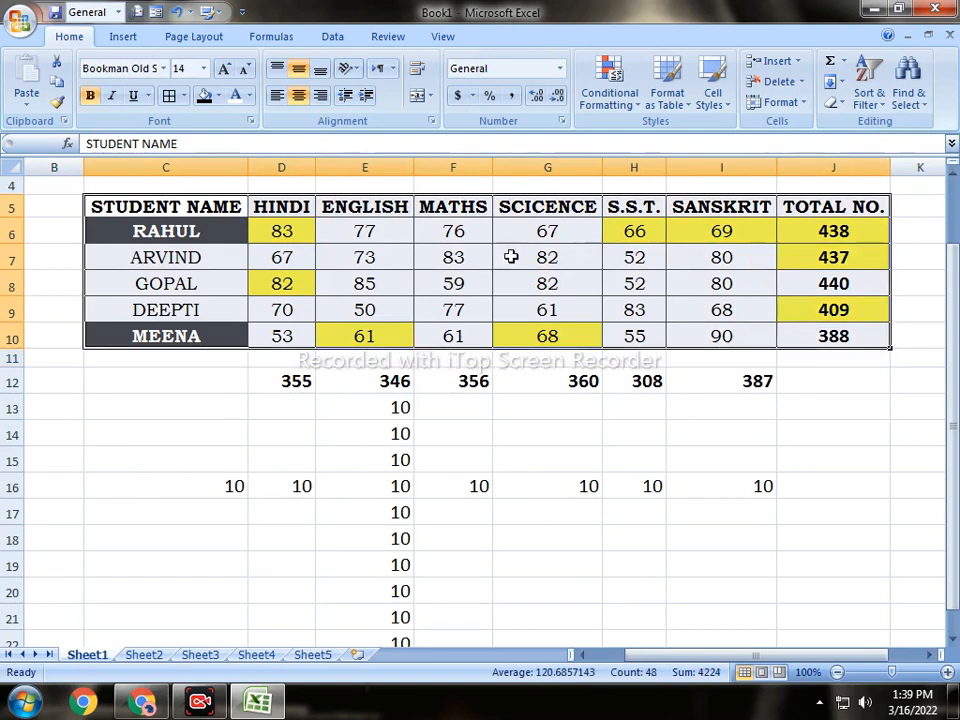
pyautogui.click(270, 658)
pyautogui.click(292, 660)
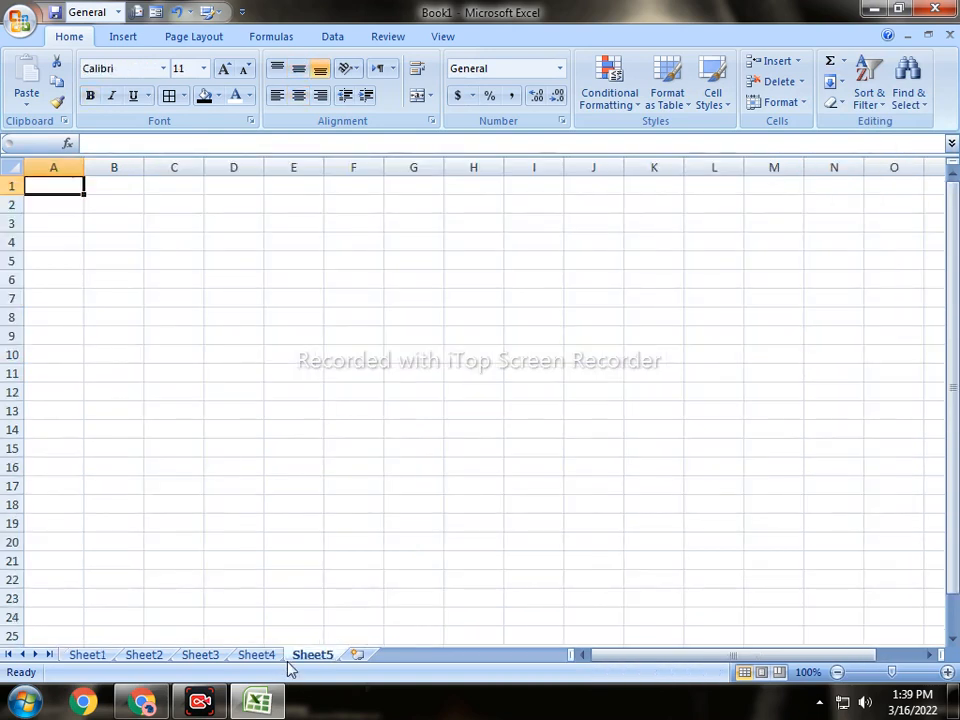
pyautogui.click(188, 658)
pyautogui.click(150, 658)
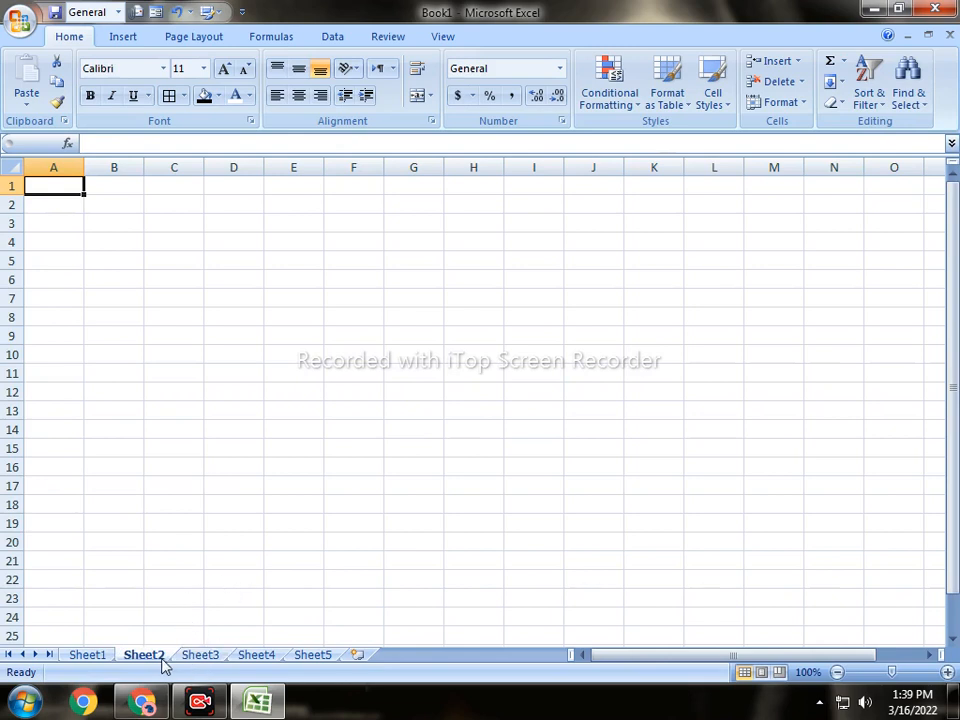
pyautogui.click(196, 658)
pyautogui.click(258, 658)
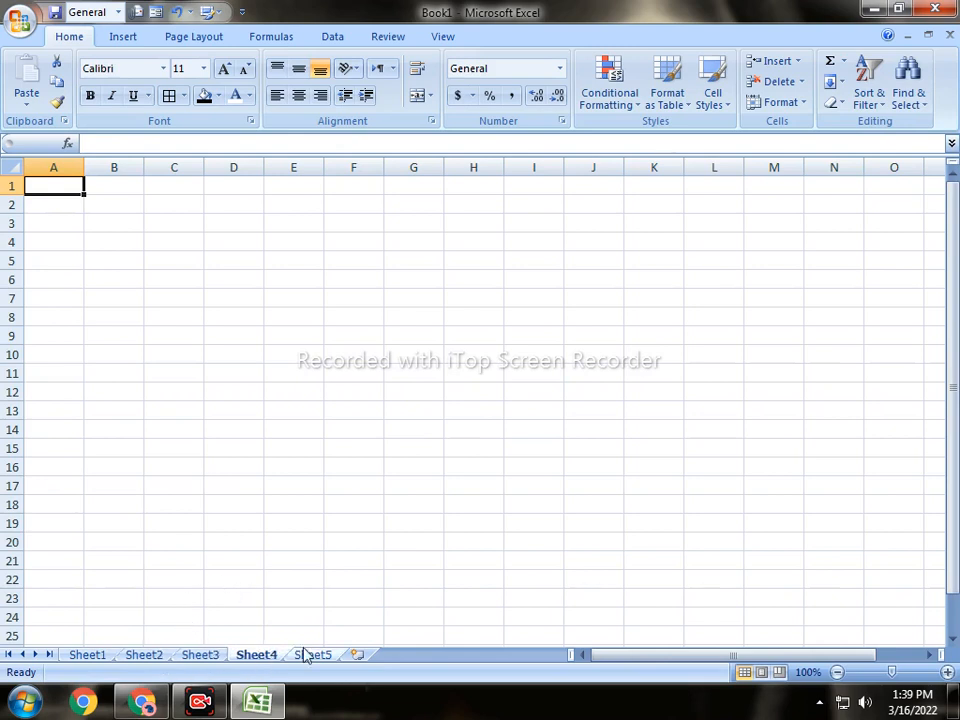
pyautogui.click(303, 656)
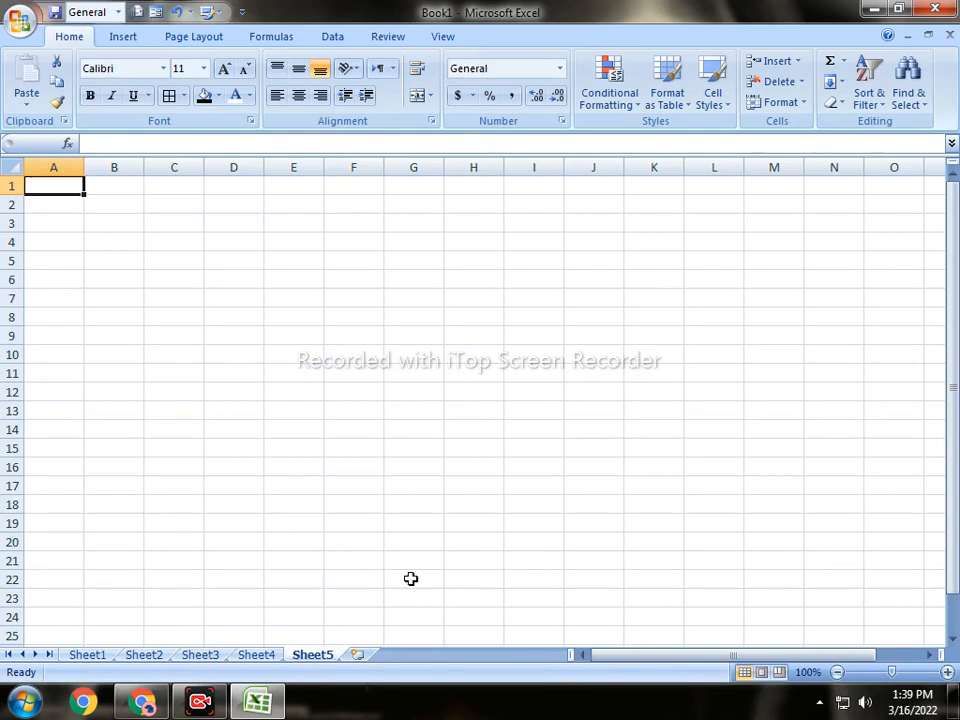
# Check which Fill options are offered on Sheet5 and return to Sheet1
pyautogui.click(834, 82)
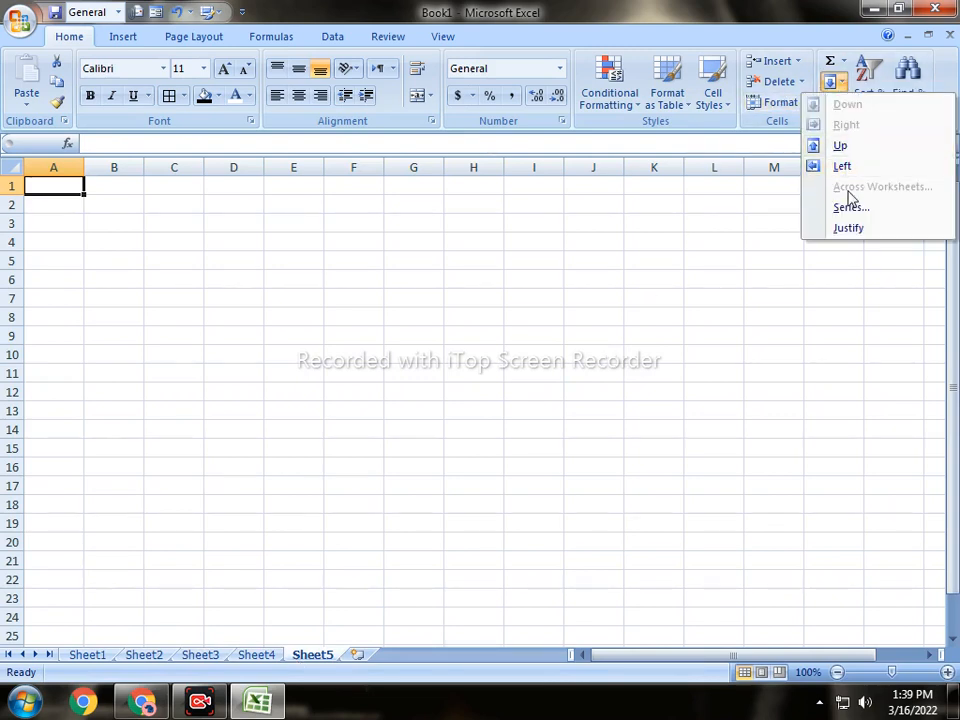
pyautogui.click(87, 660)
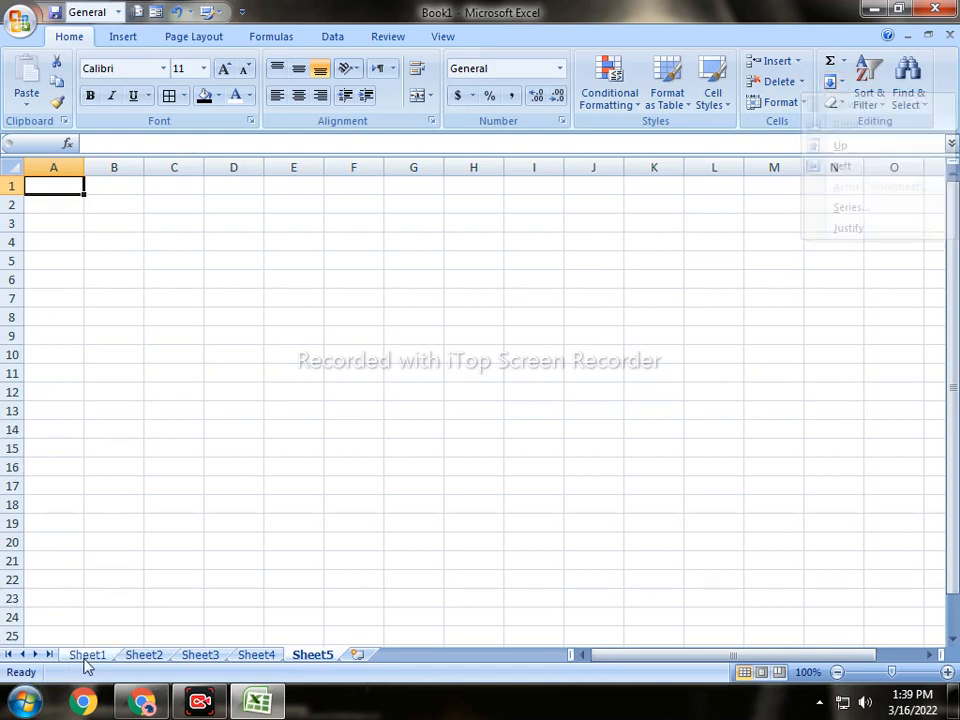
pyautogui.click(87, 658)
pyautogui.click(182, 559)
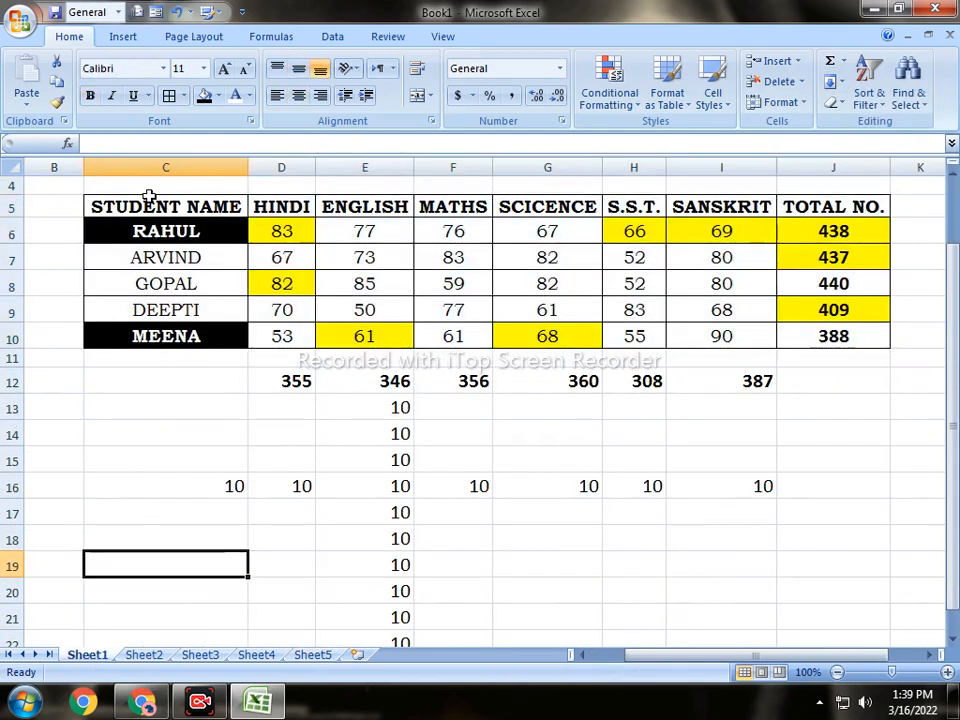
# Fill only the formats of marks table C5:J10 from Sheet1 across grouped worksheets Sheet1 to Sheet5
pyautogui.moveTo(103, 206); pyautogui.dragTo(825, 328)
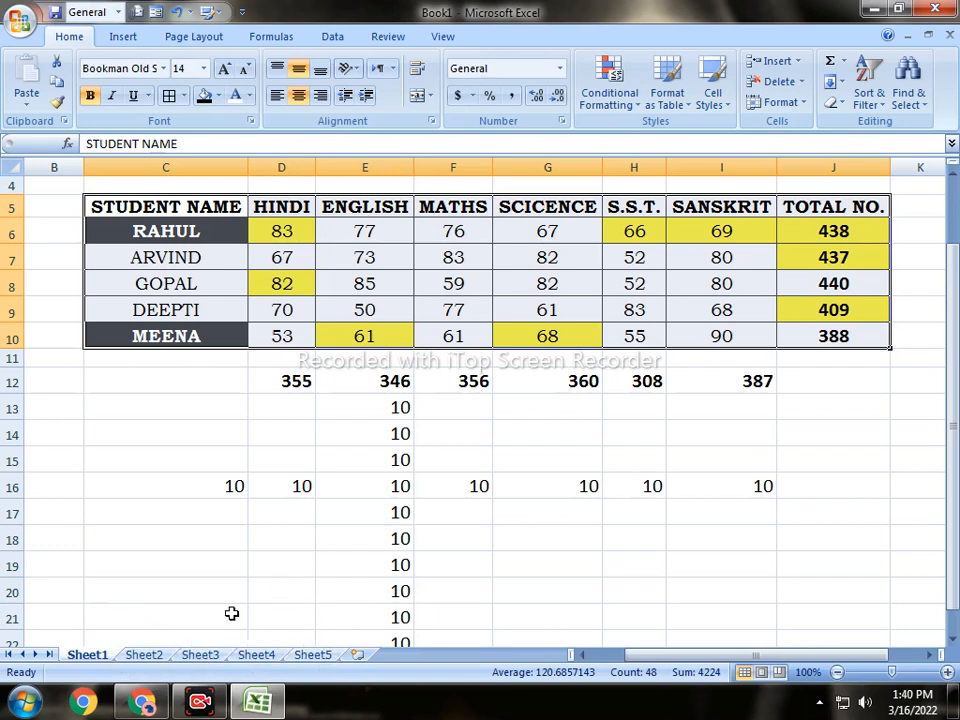
pyautogui.keyDown('shift'); pyautogui.click(322, 656); pyautogui.keyUp('shift')
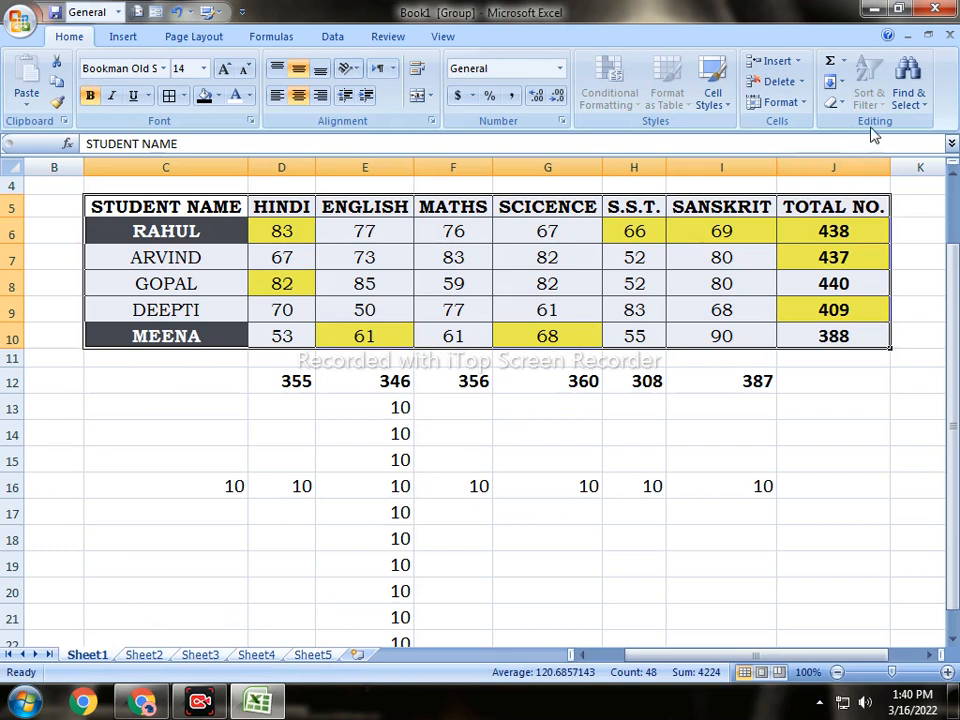
pyautogui.click(840, 83)
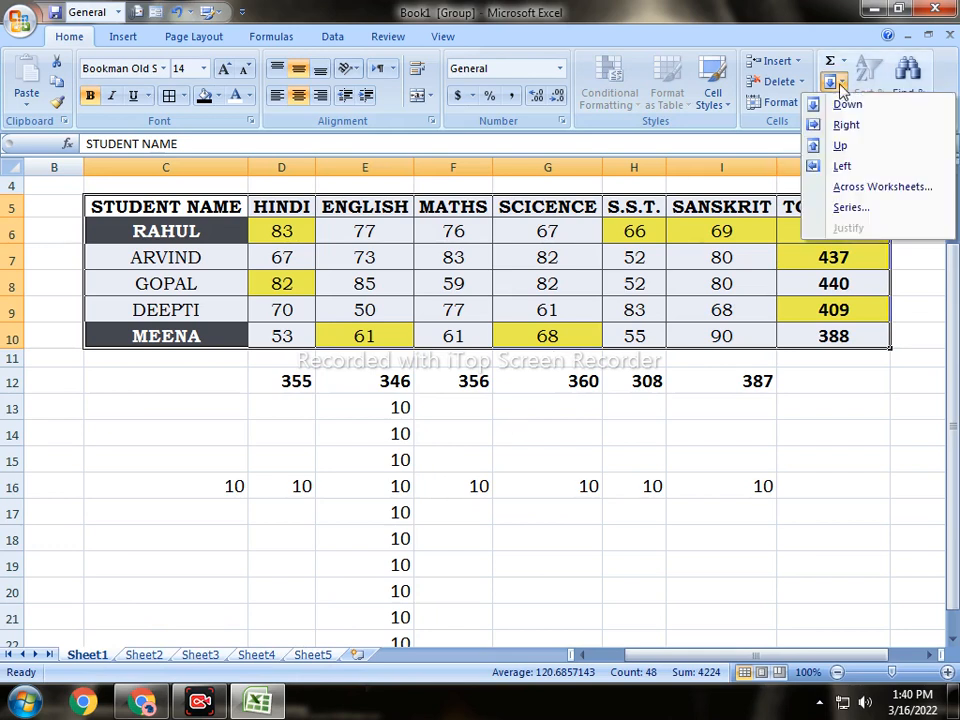
pyautogui.click(876, 195)
pyautogui.moveTo(696, 255); pyautogui.dragTo(270, 358)
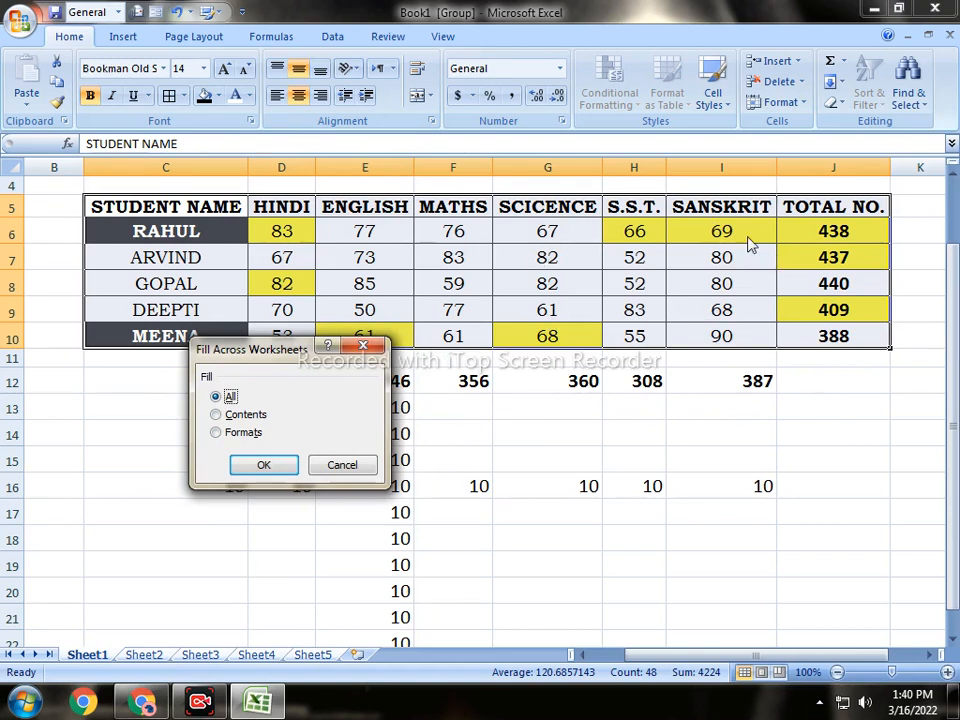
pyautogui.click(216, 434)
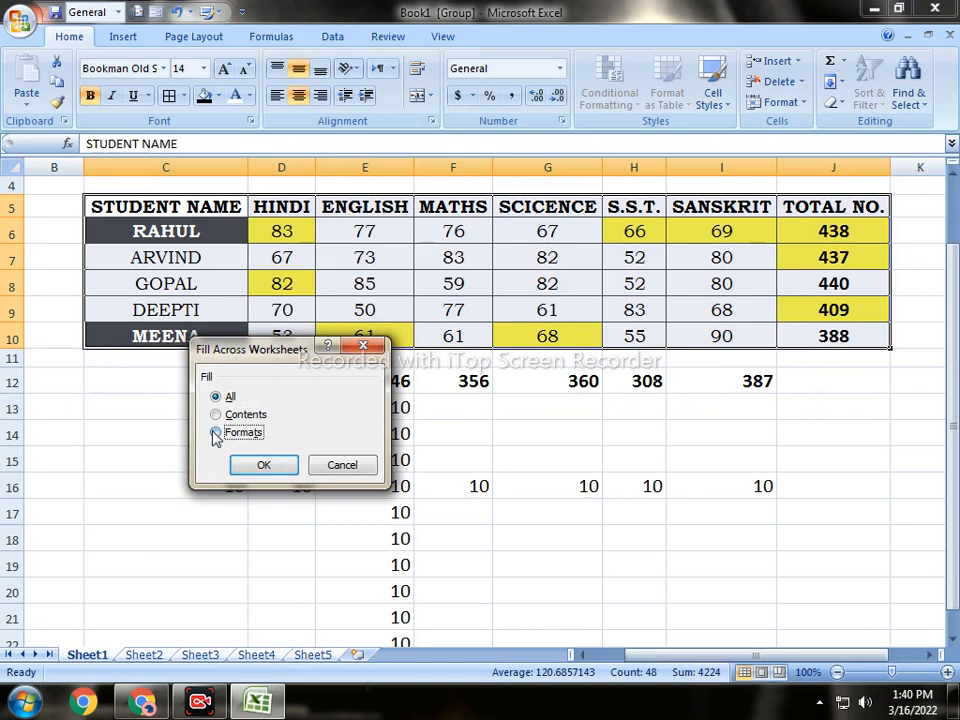
pyautogui.click(264, 467)
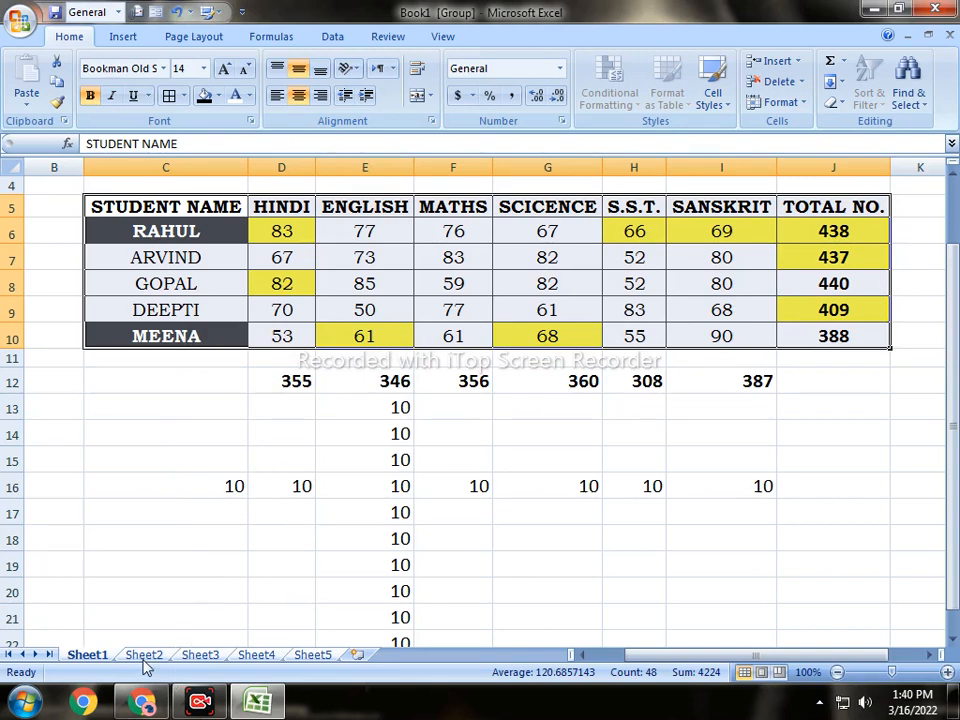
# Inspect the formats filled into Sheet2 to Sheet5 and compare them with the marks table on Sheet1
pyautogui.click(313, 656)
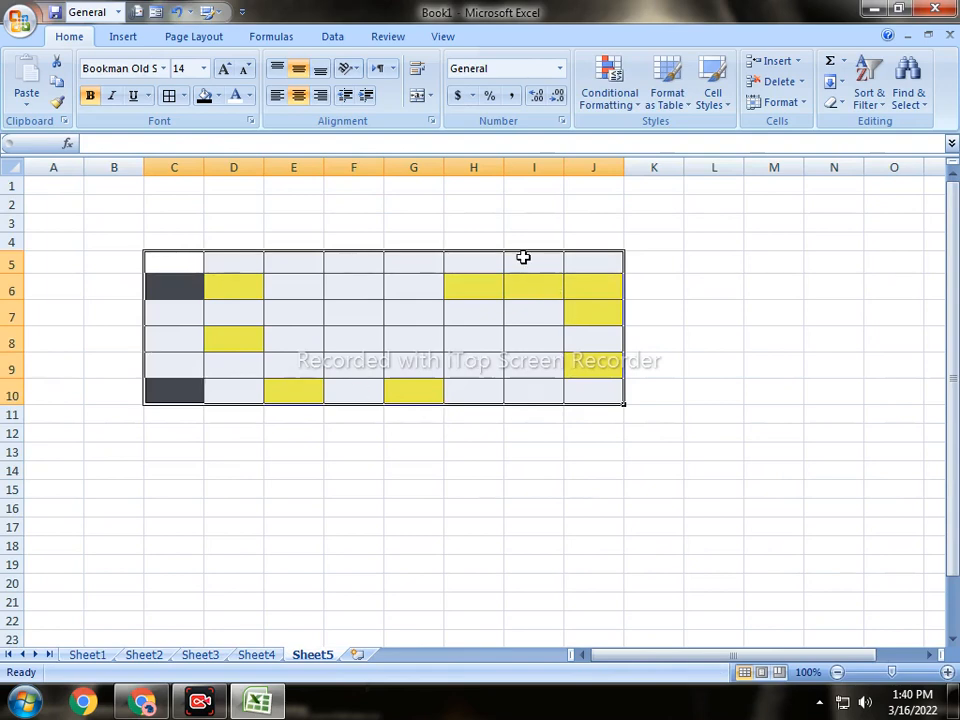
pyautogui.click(88, 658)
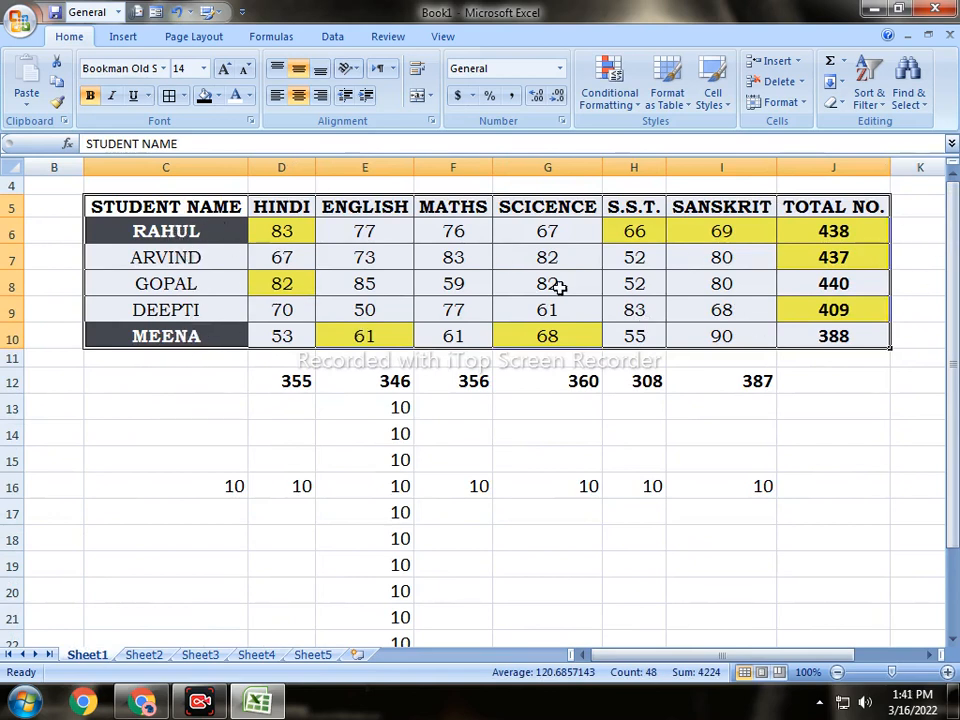
pyautogui.click(152, 656)
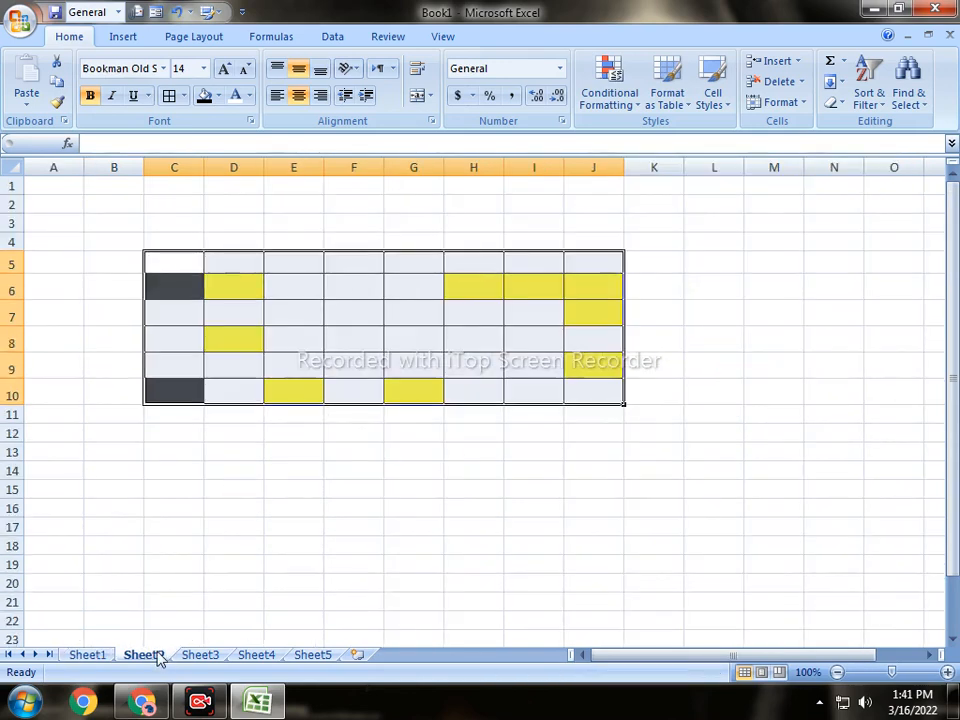
pyautogui.click(200, 656)
pyautogui.click(260, 656)
pyautogui.click(313, 657)
pyautogui.click(262, 658)
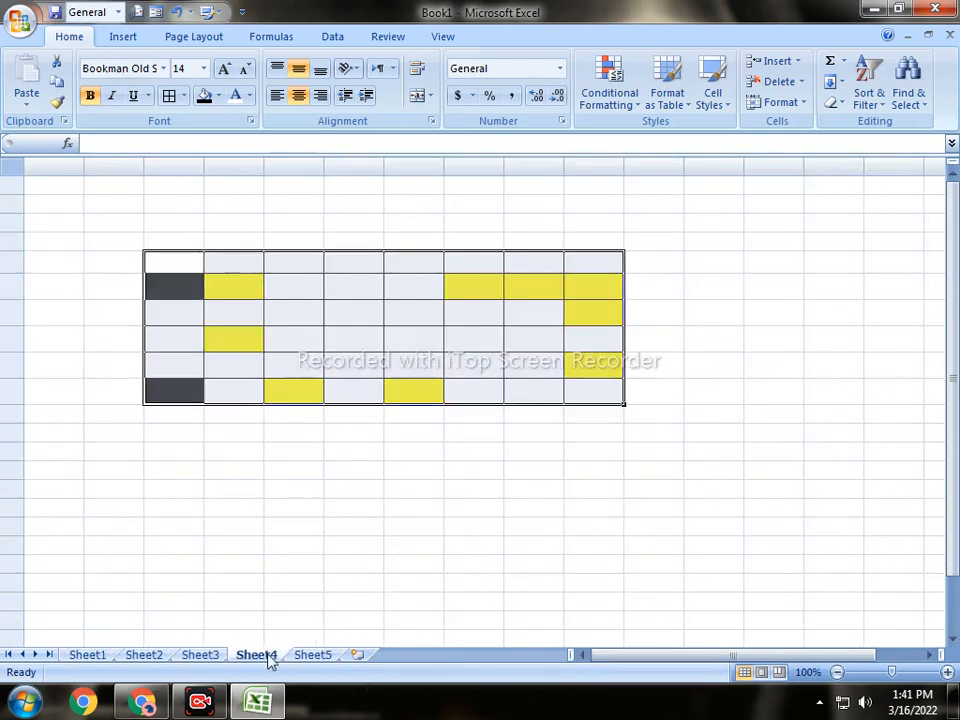
pyautogui.click(205, 658)
pyautogui.click(148, 657)
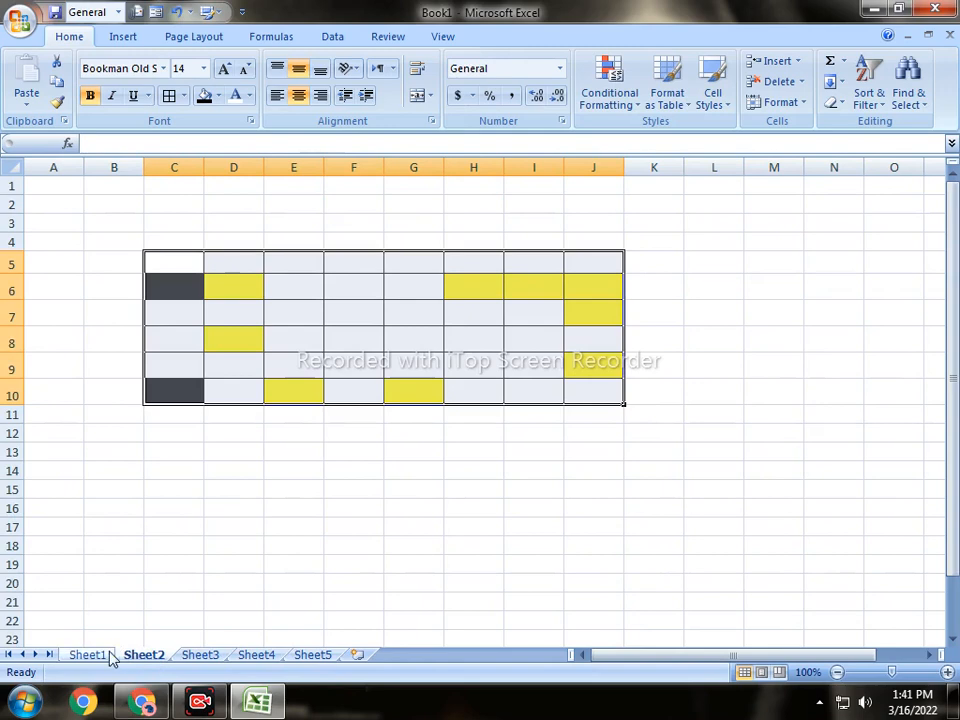
pyautogui.click(205, 658)
pyautogui.click(242, 658)
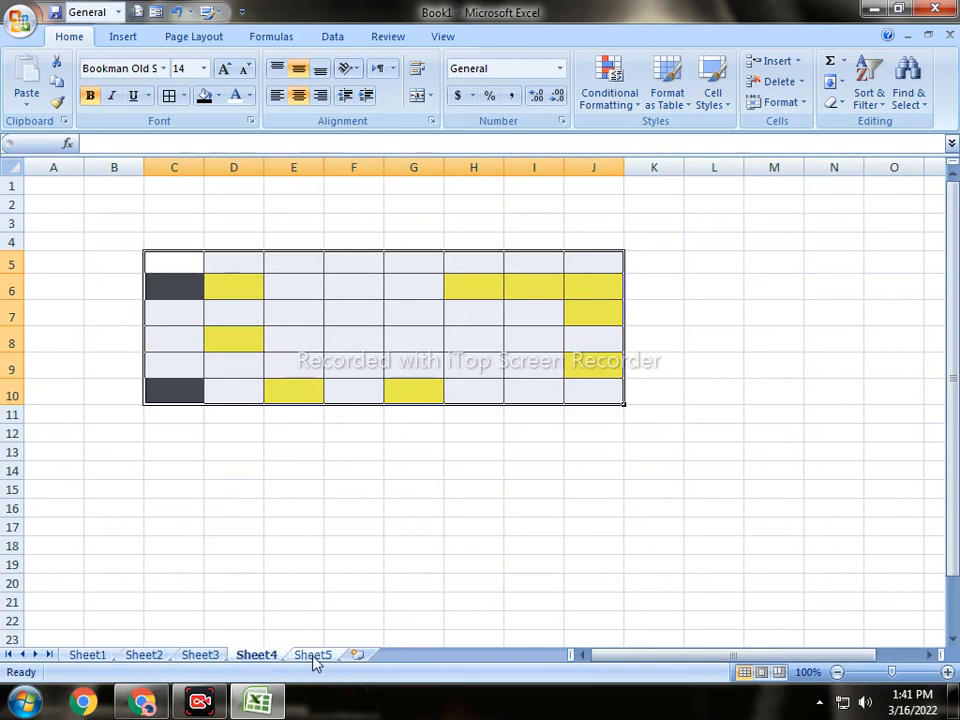
pyautogui.click(315, 659)
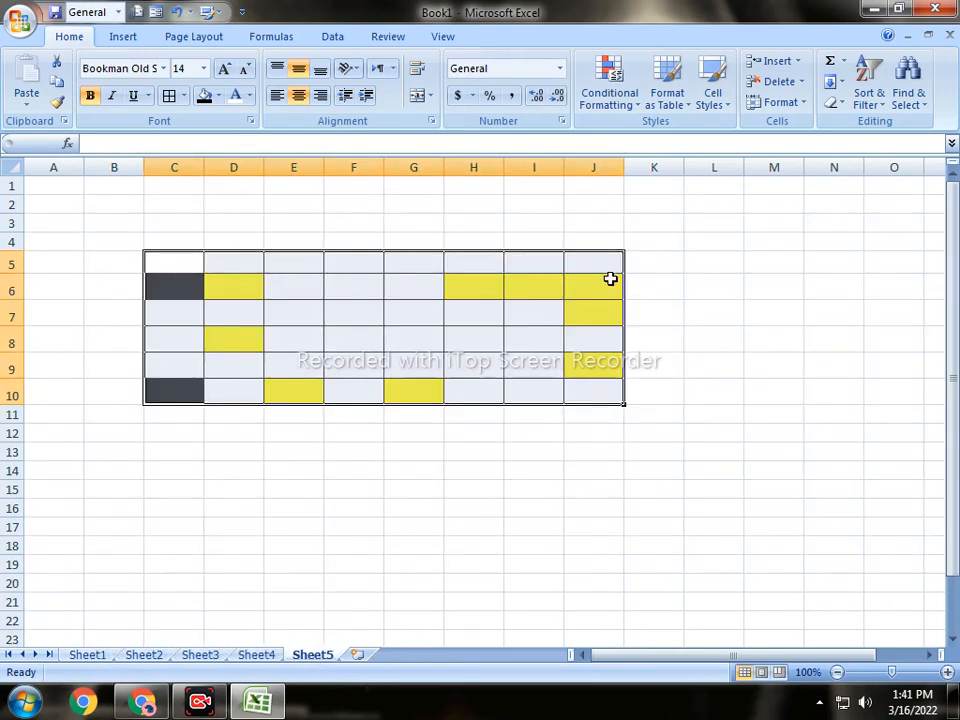
pyautogui.click(88, 655)
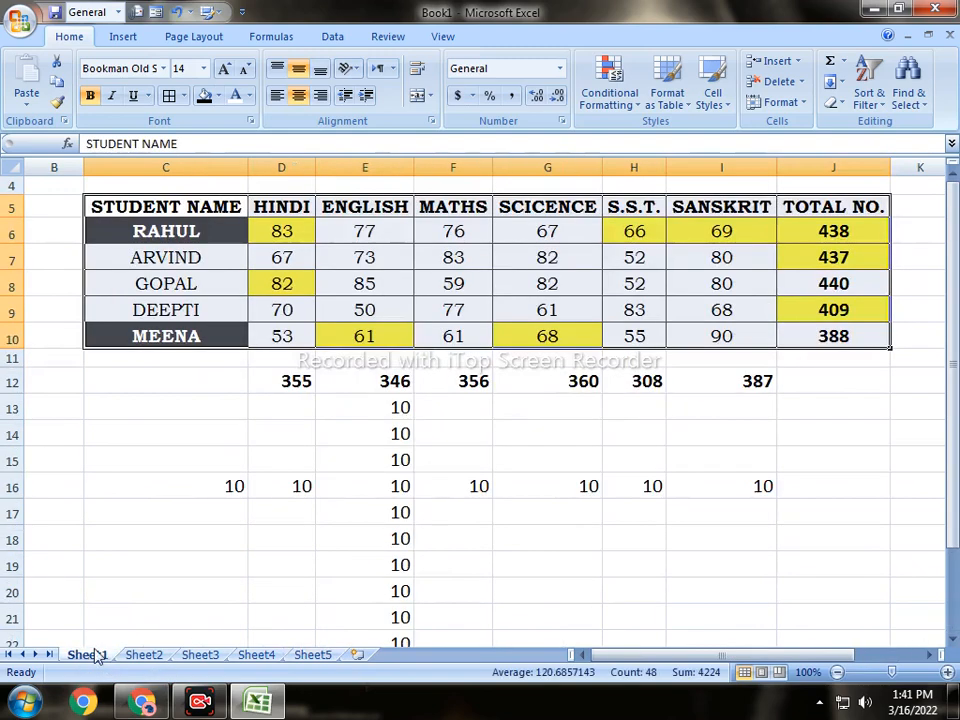
# Review the extent of the marks table on Sheet1 and recheck the formatted grids on the other sheets
pyautogui.click(647, 405)
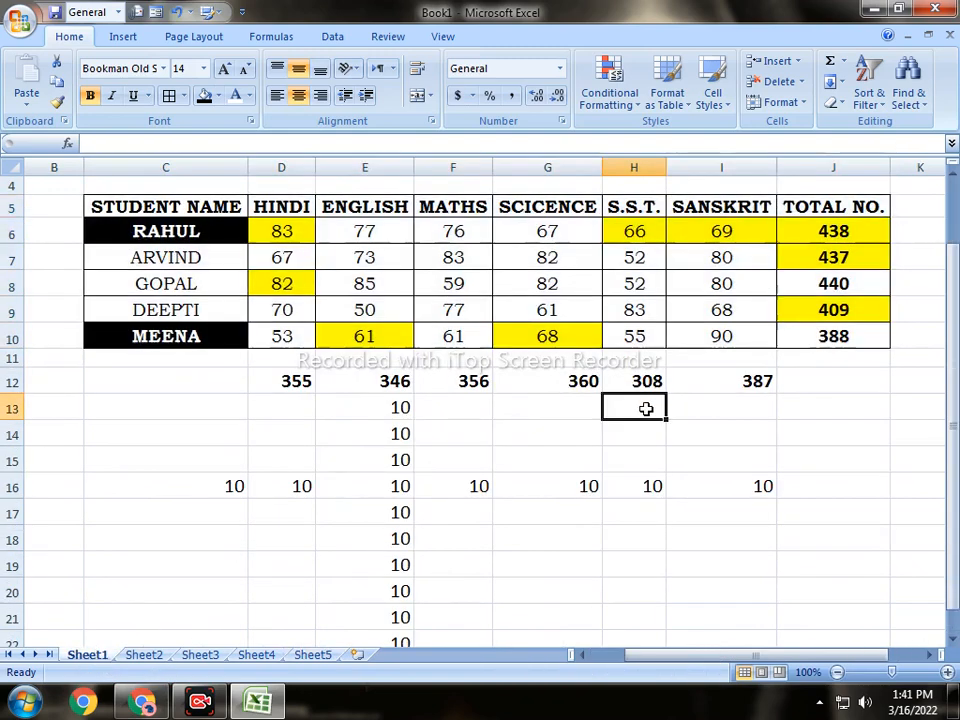
pyautogui.click(144, 655)
pyautogui.click(92, 655)
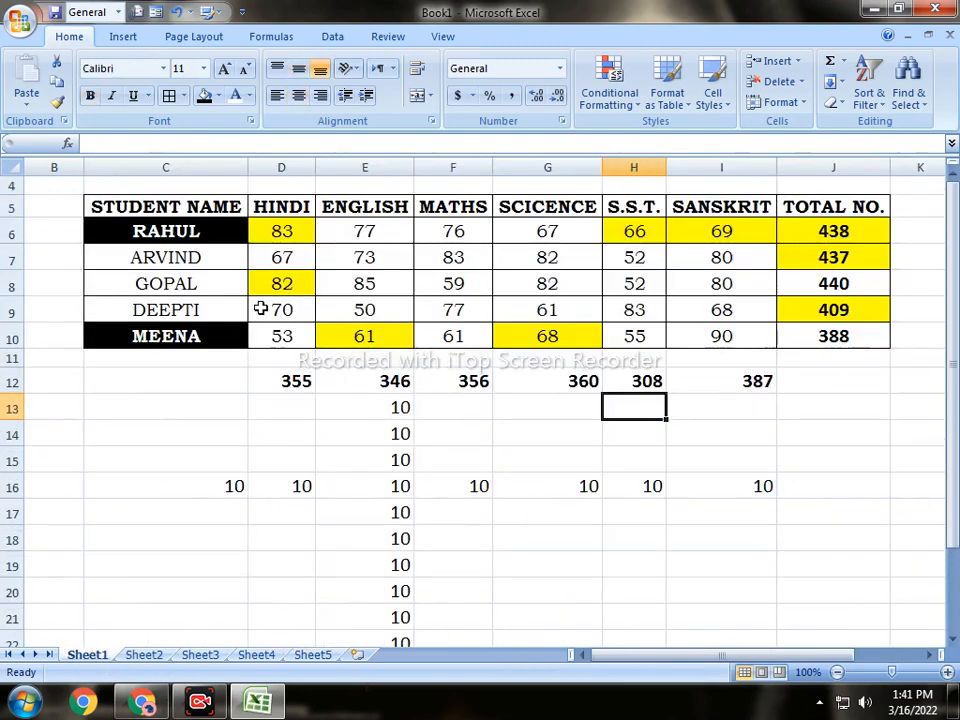
pyautogui.moveTo(161, 208); pyautogui.dragTo(739, 317)
pyautogui.click(833, 310)
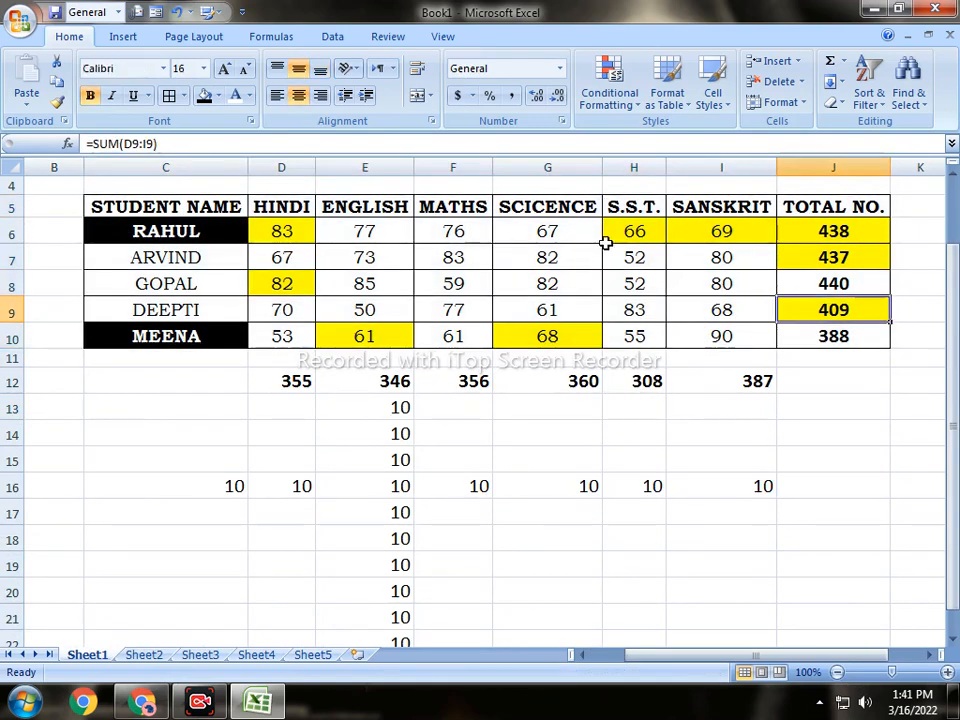
pyautogui.moveTo(186, 206); pyautogui.dragTo(589, 221)
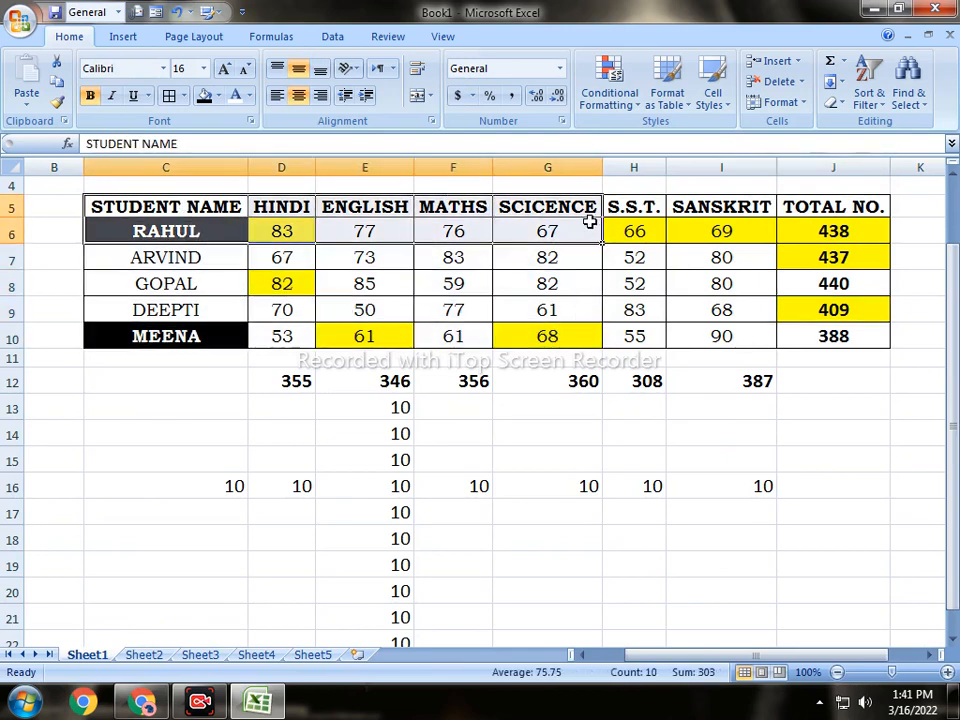
pyautogui.click(435, 300)
pyautogui.moveTo(135, 200); pyautogui.dragTo(735, 336)
pyautogui.moveTo(831, 212); pyautogui.dragTo(828, 336)
pyautogui.click(255, 655)
pyautogui.click(306, 656)
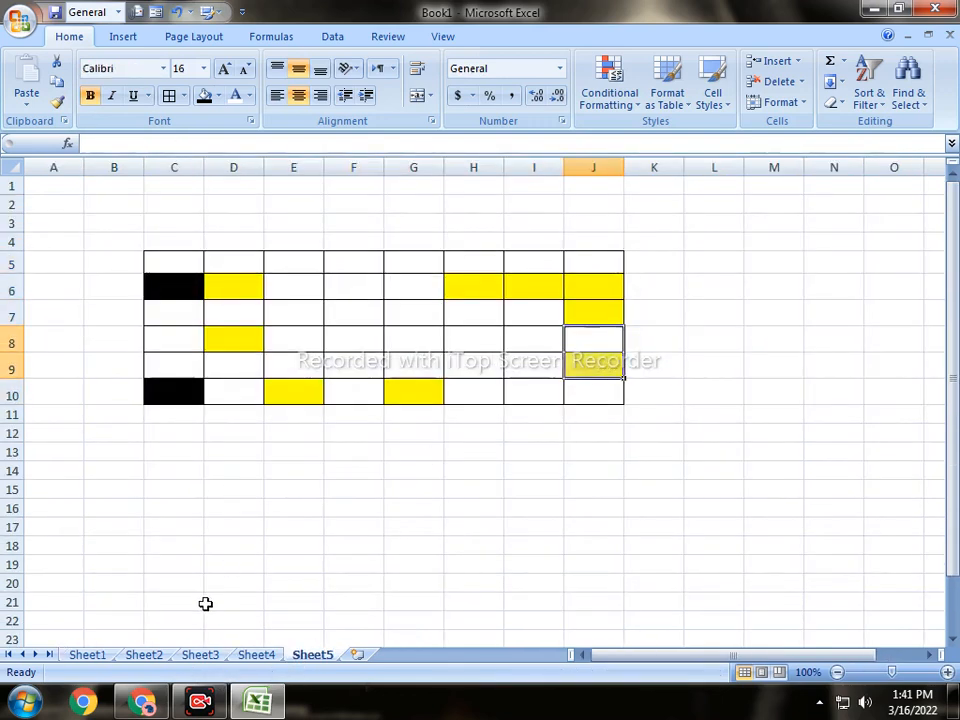
pyautogui.click(200, 655)
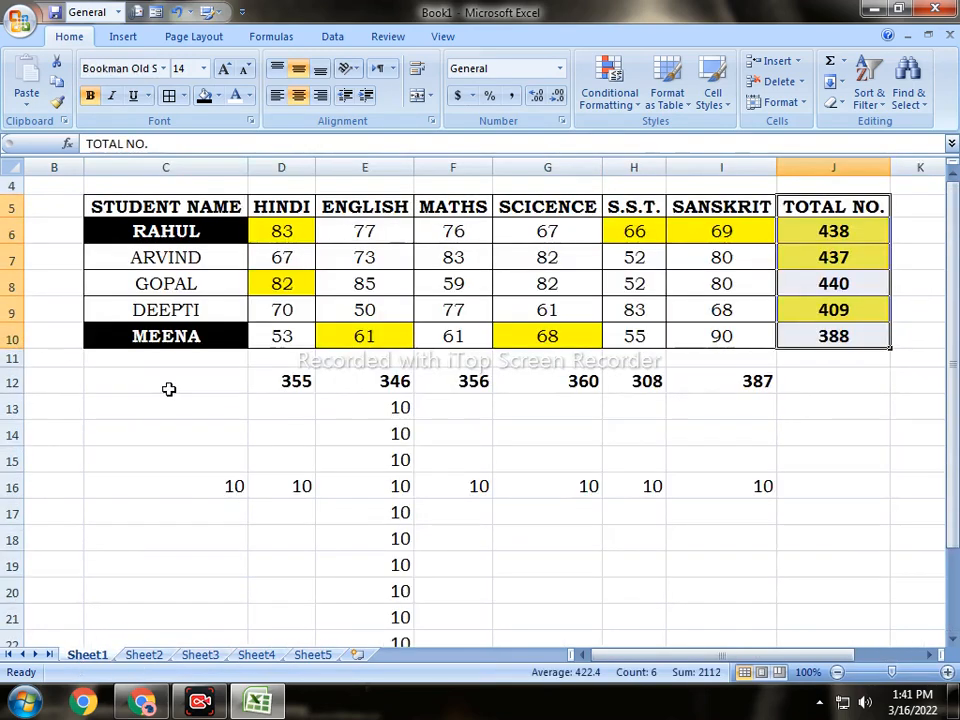
pyautogui.click(87, 655)
# Fill everything in C5:I10, contents and formats, from Sheet1 across grouped worksheets up to Sheet3 and show Sheet2
pyautogui.click(183, 207)
pyautogui.moveTo(183, 207); pyautogui.dragTo(709, 343)
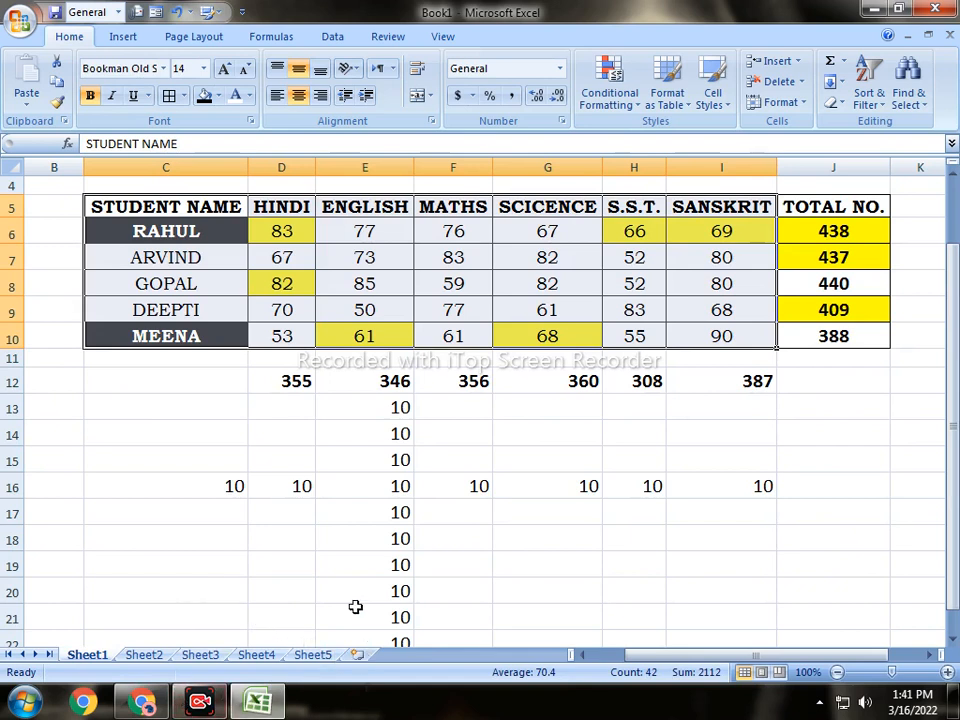
pyautogui.keyDown('shift'); pyautogui.click(204, 659); pyautogui.keyUp('shift')
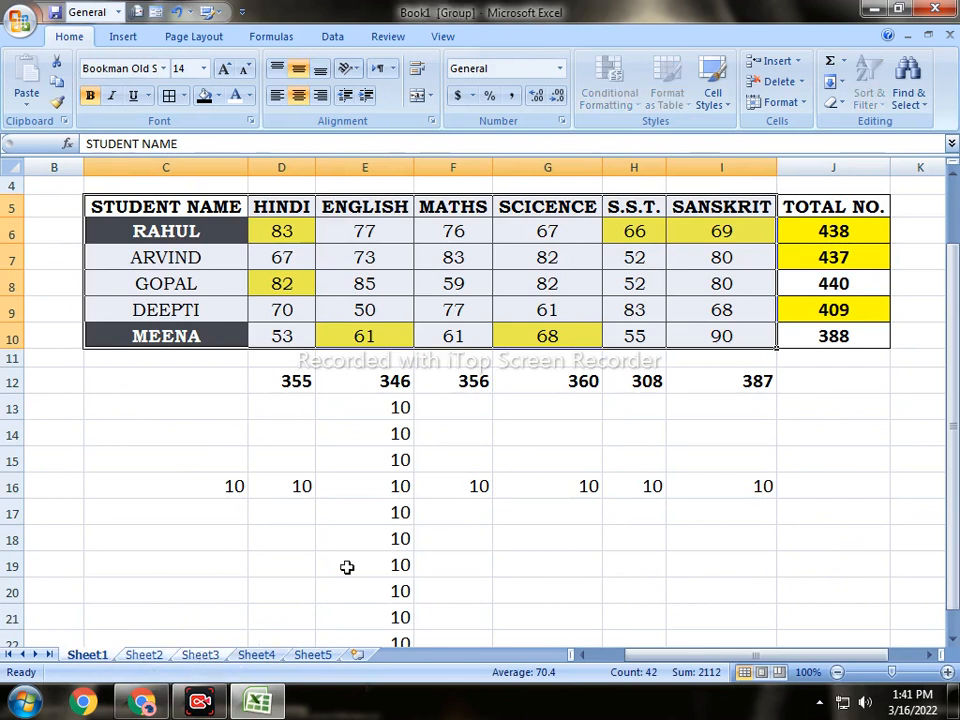
pyautogui.click(842, 83)
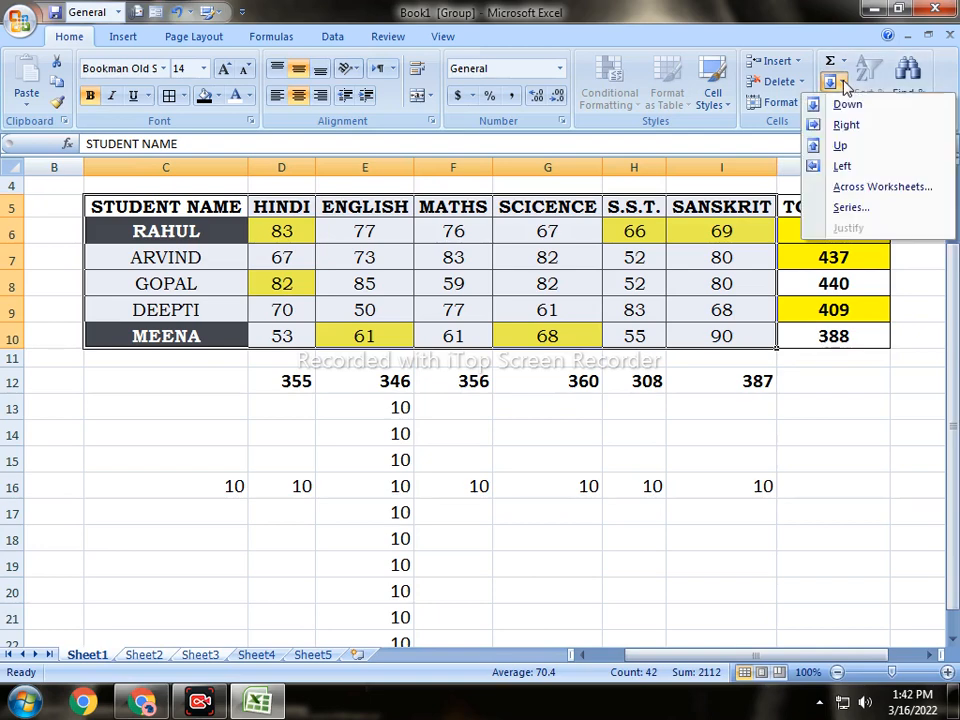
pyautogui.click(889, 188)
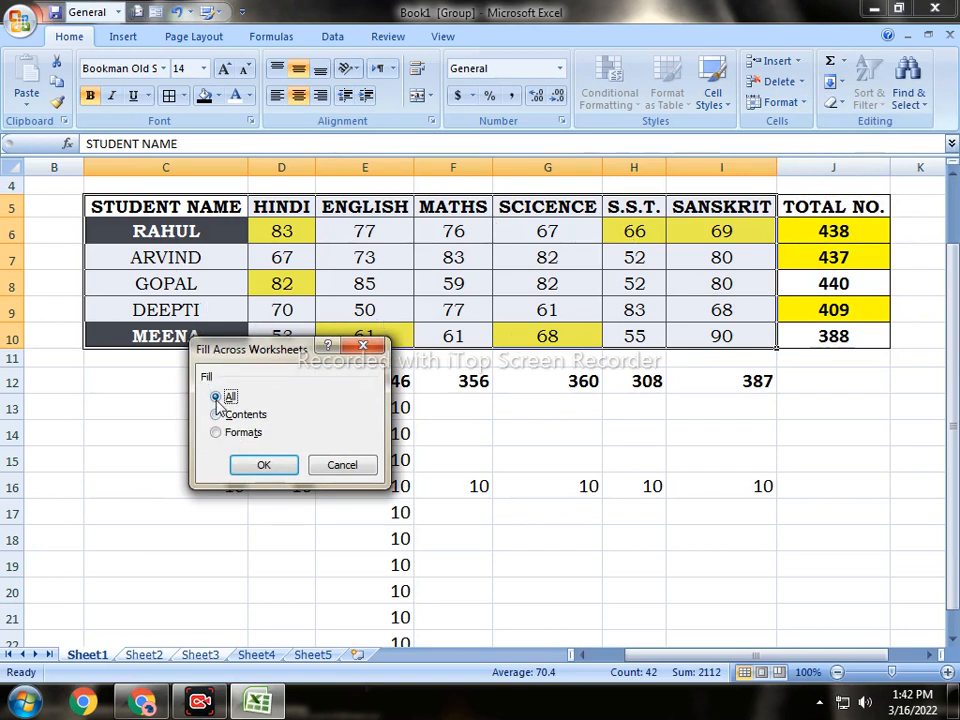
pyautogui.click(264, 466)
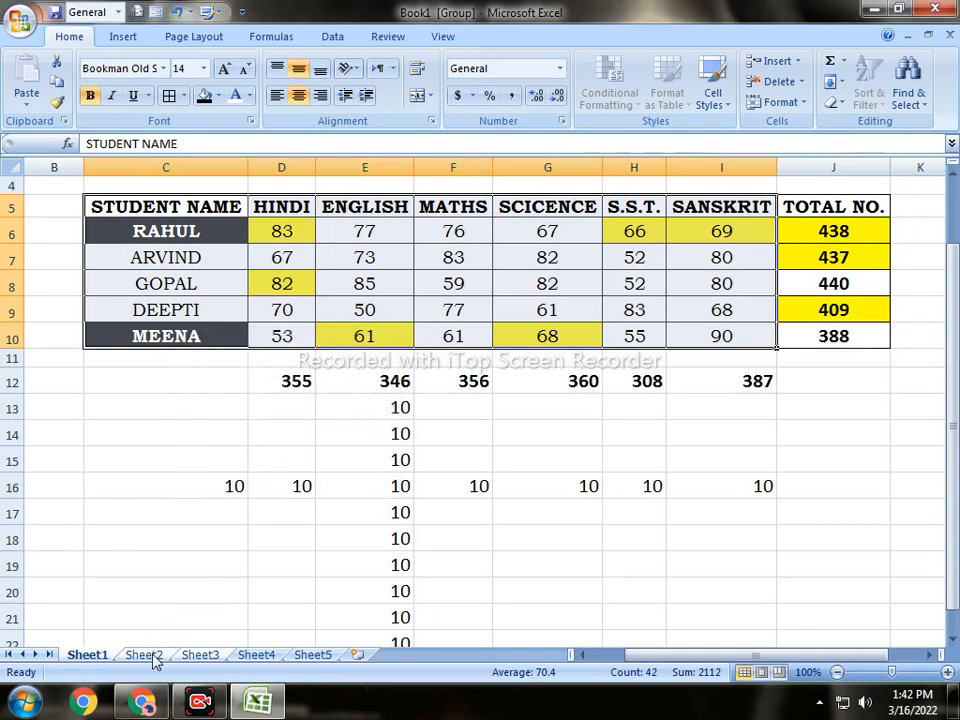
pyautogui.click(150, 658)
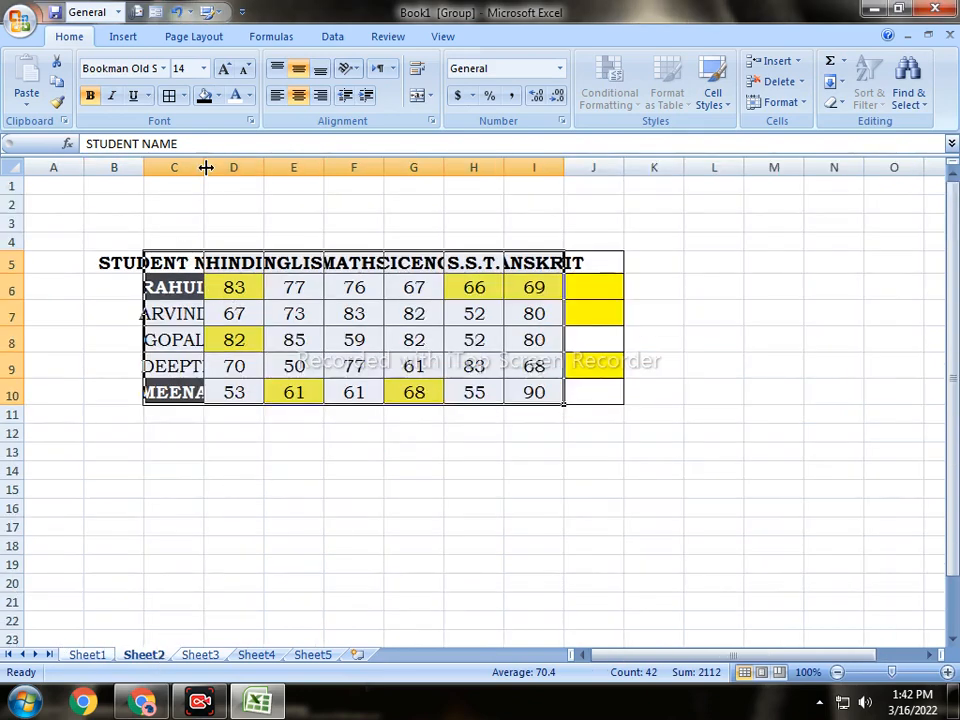
# AutoFit the widths of columns C to I on the grouped worksheets to their headings and select the empty cells J5:J10
pyautogui.doubleClick(205, 167)
pyautogui.rightClick(208, 167)
pyautogui.press('Escape')
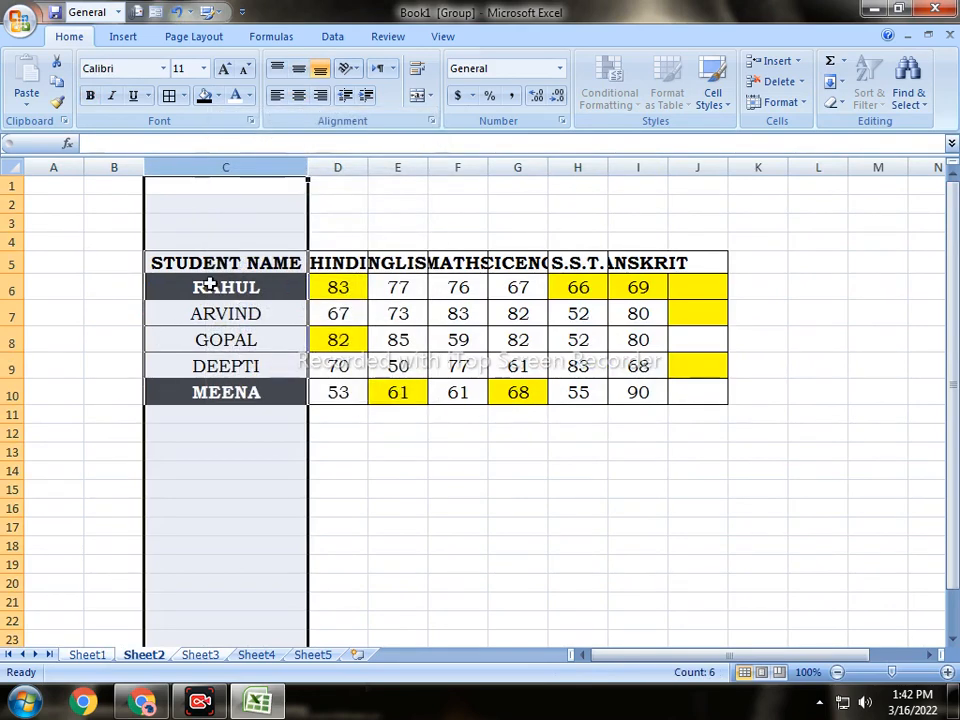
pyautogui.doubleClick(368, 166)
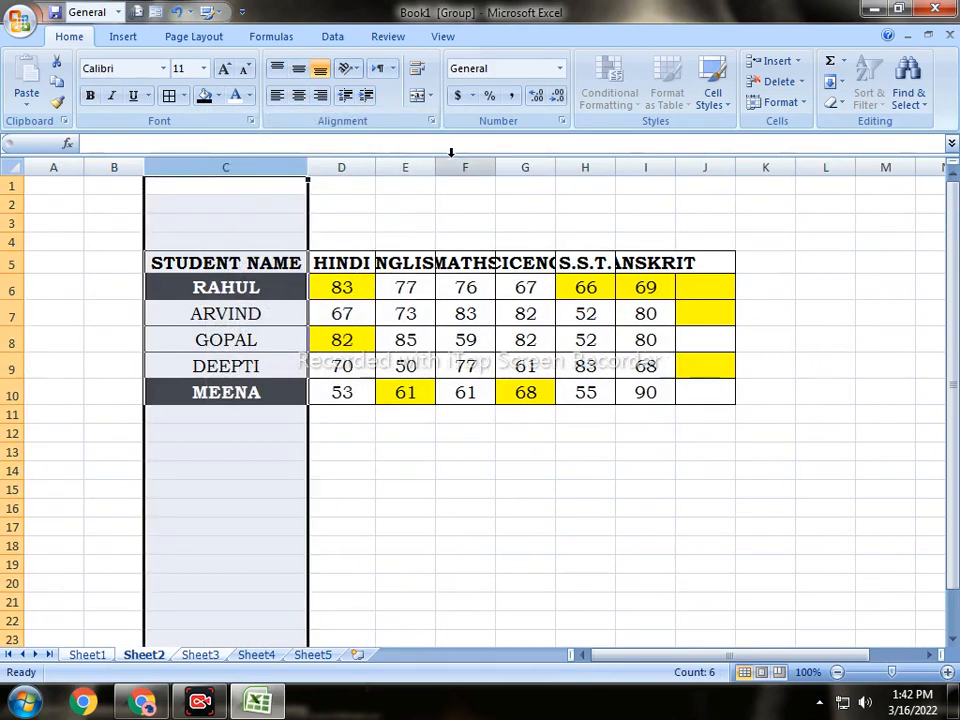
pyautogui.doubleClick(436, 166)
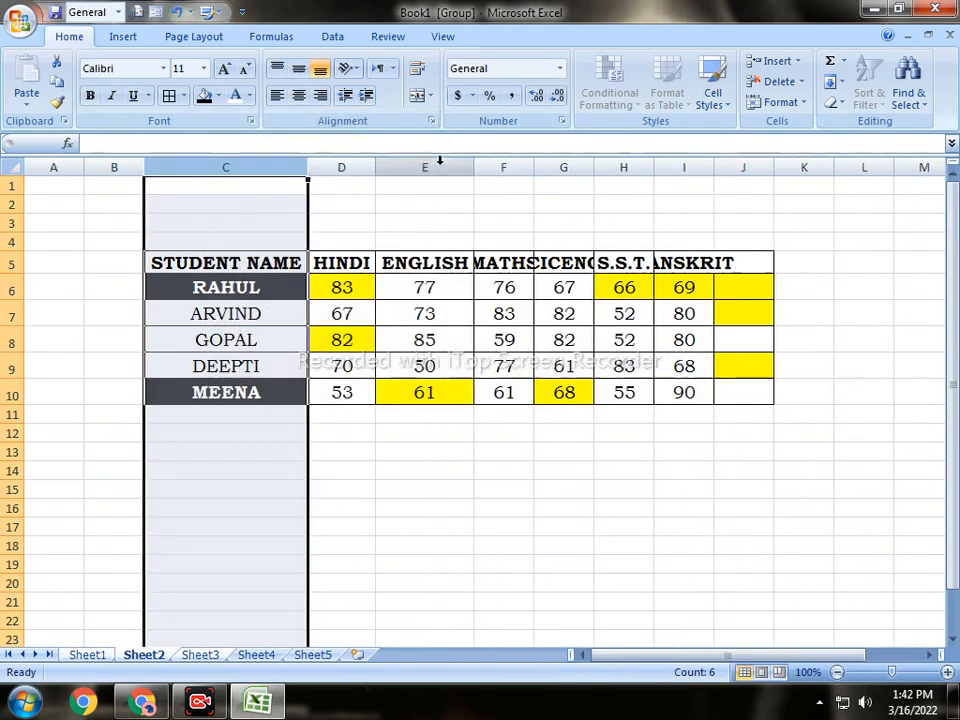
pyautogui.doubleClick(534, 167)
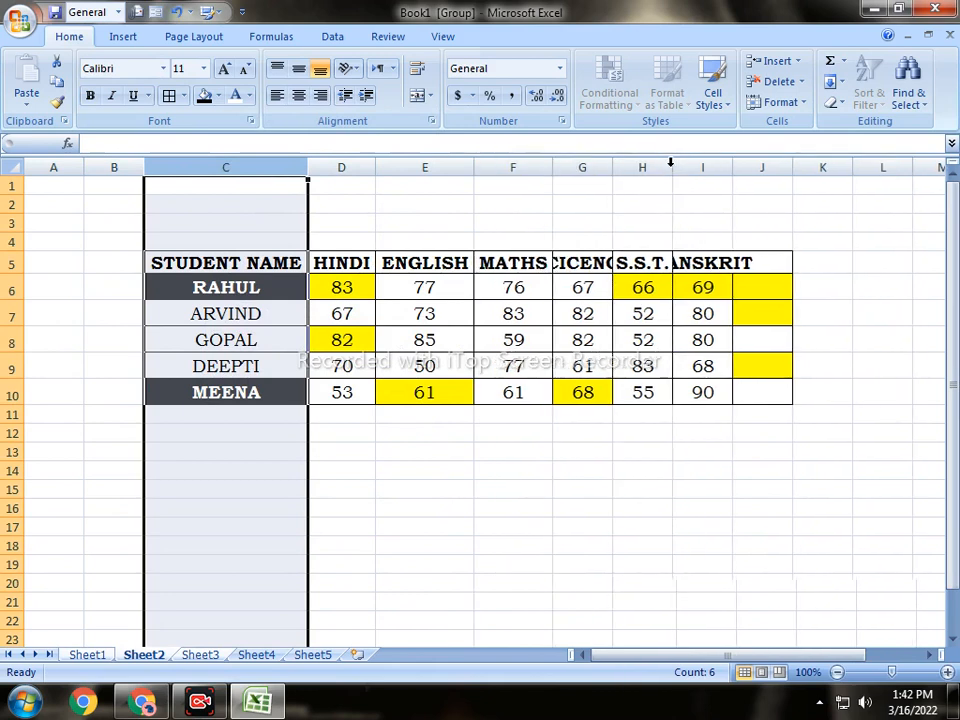
pyautogui.doubleClick(673, 167)
pyautogui.doubleClick(735, 167)
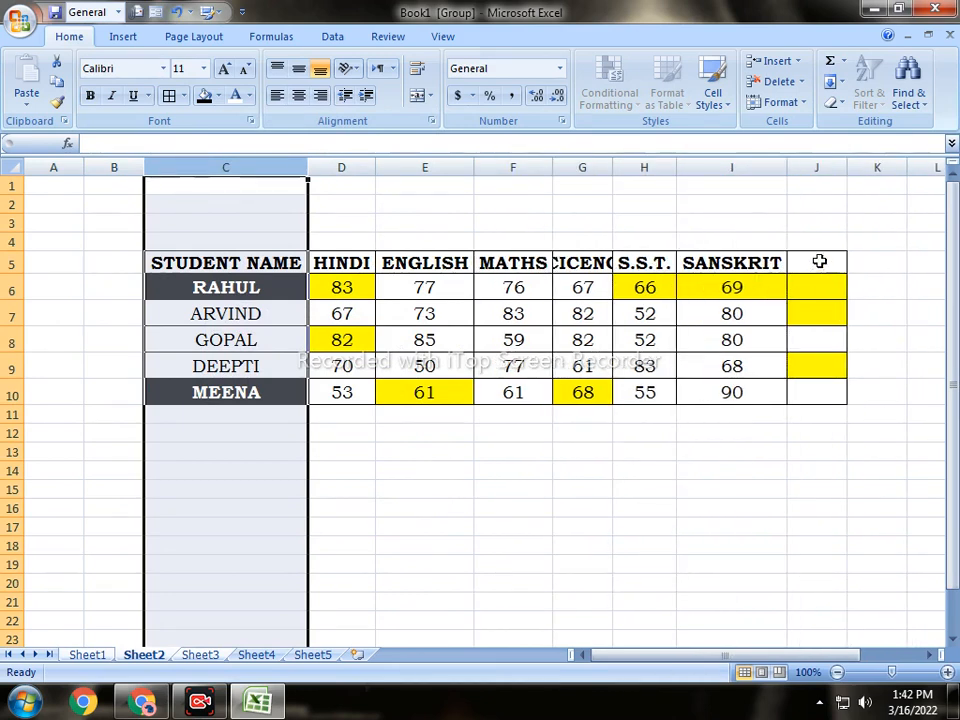
pyautogui.moveTo(819, 260); pyautogui.dragTo(829, 389)
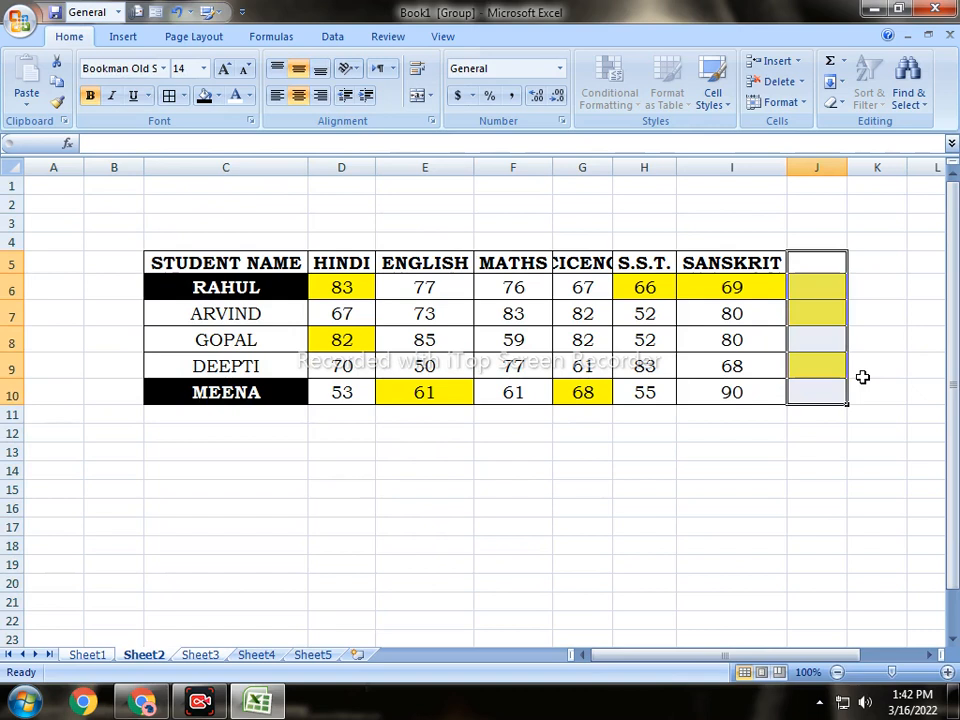
pyautogui.doubleClick(611, 167)
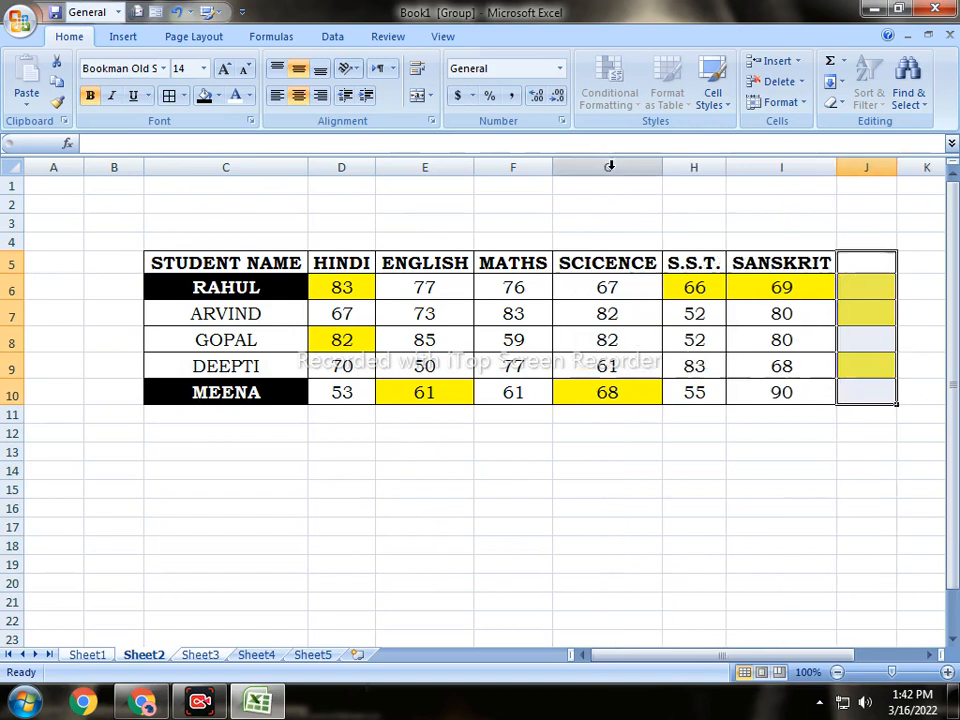
# Compare the filled marks tables on Sheet2 and Sheet3 with the format-only grids on Sheet4 and Sheet5
pyautogui.click(202, 655)
pyautogui.click(143, 655)
pyautogui.click(198, 655)
pyautogui.click(143, 655)
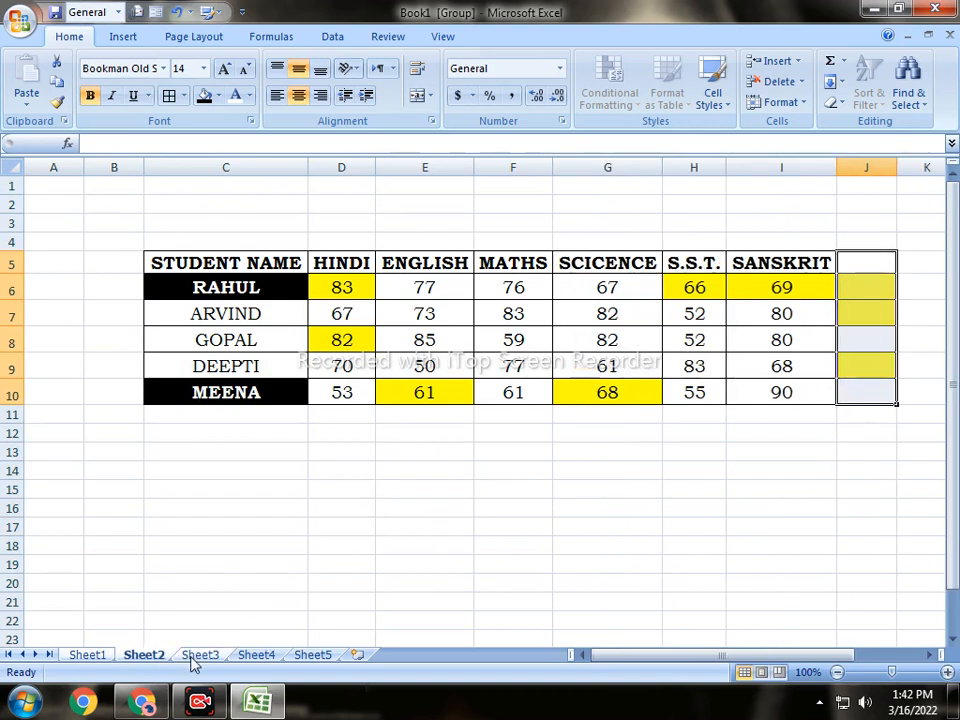
pyautogui.click(200, 655)
pyautogui.click(258, 655)
pyautogui.click(312, 655)
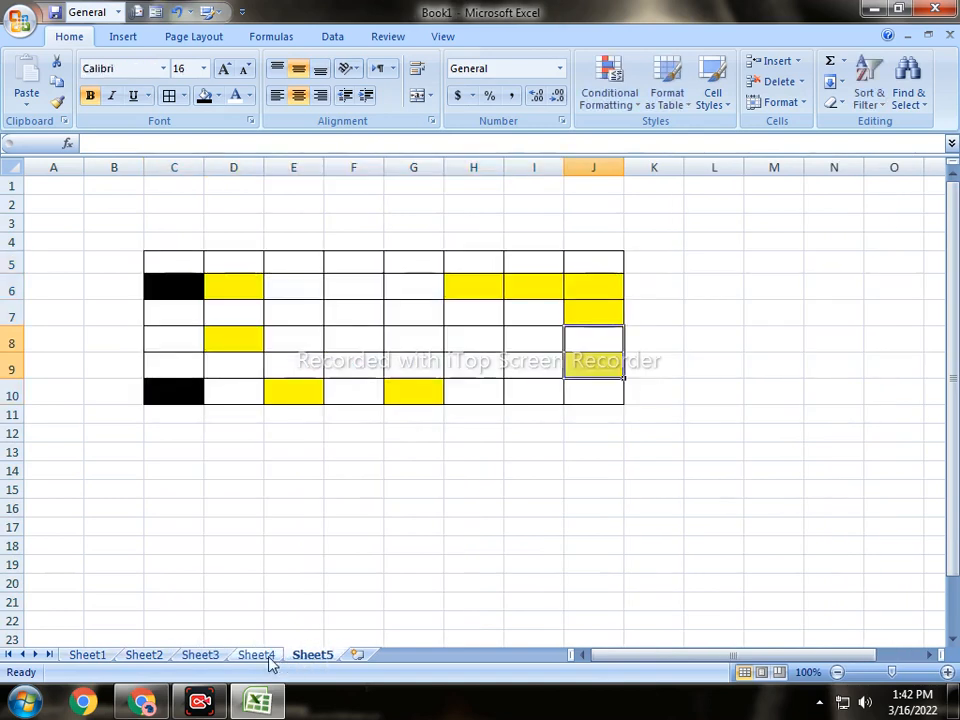
pyautogui.click(266, 656)
pyautogui.click(305, 655)
pyautogui.click(274, 655)
pyautogui.click(295, 655)
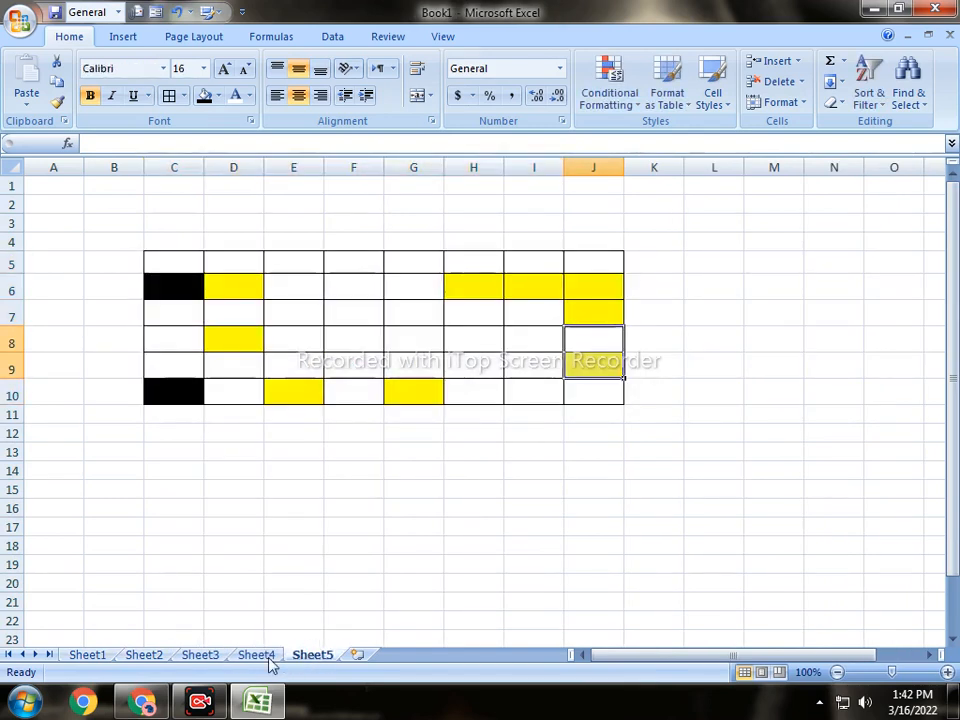
pyautogui.click(268, 656)
pyautogui.click(292, 656)
pyautogui.click(256, 656)
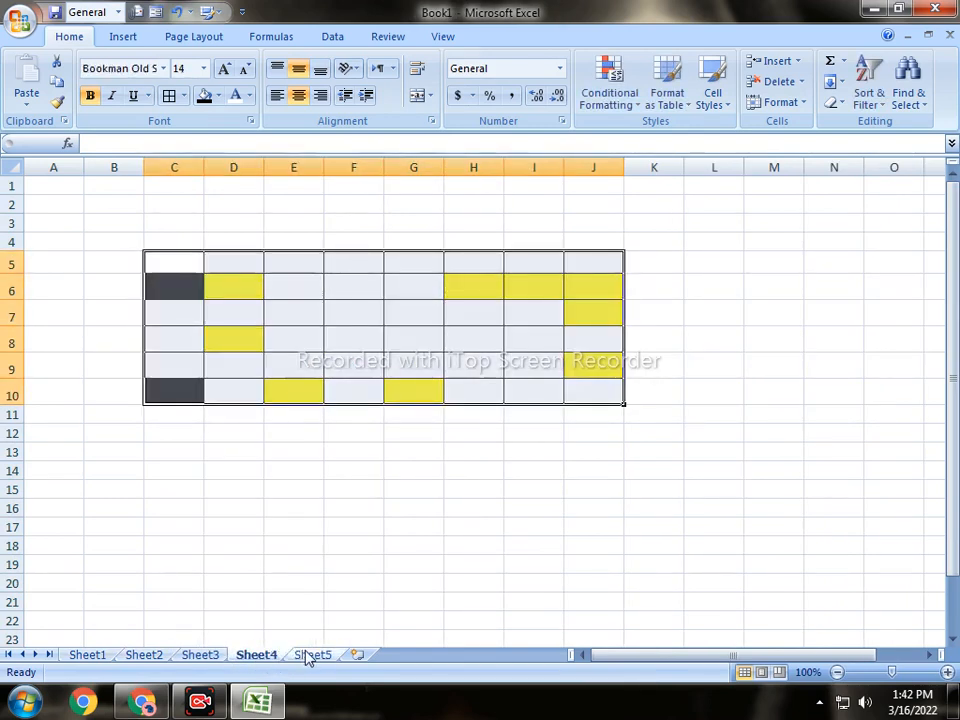
pyautogui.click(298, 656)
pyautogui.click(272, 656)
pyautogui.click(309, 656)
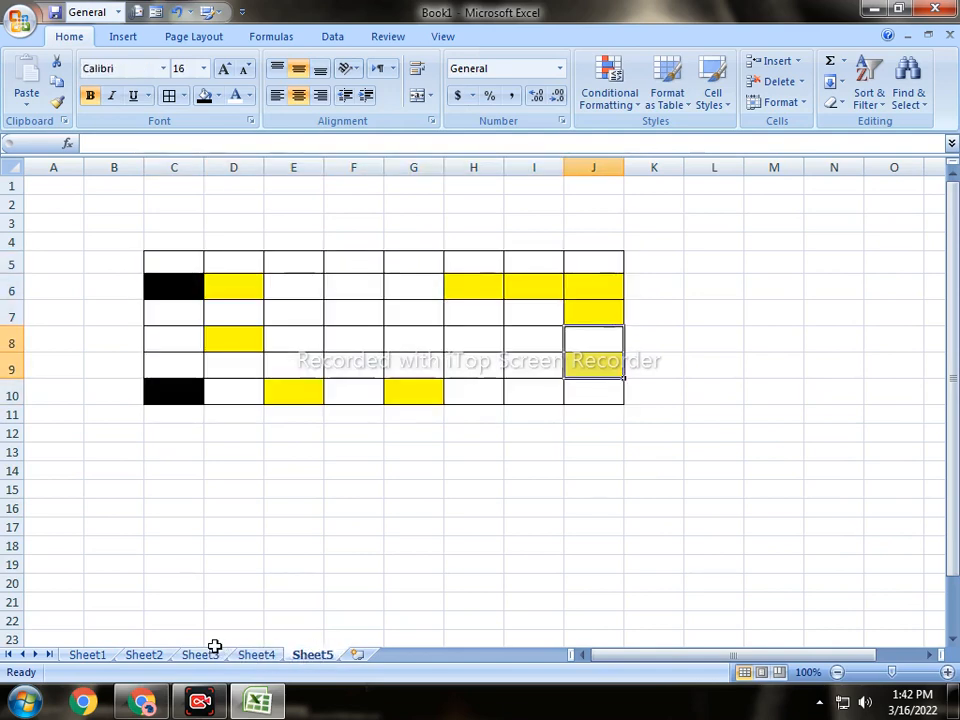
pyautogui.click(205, 656)
pyautogui.click(268, 656)
pyautogui.click(304, 656)
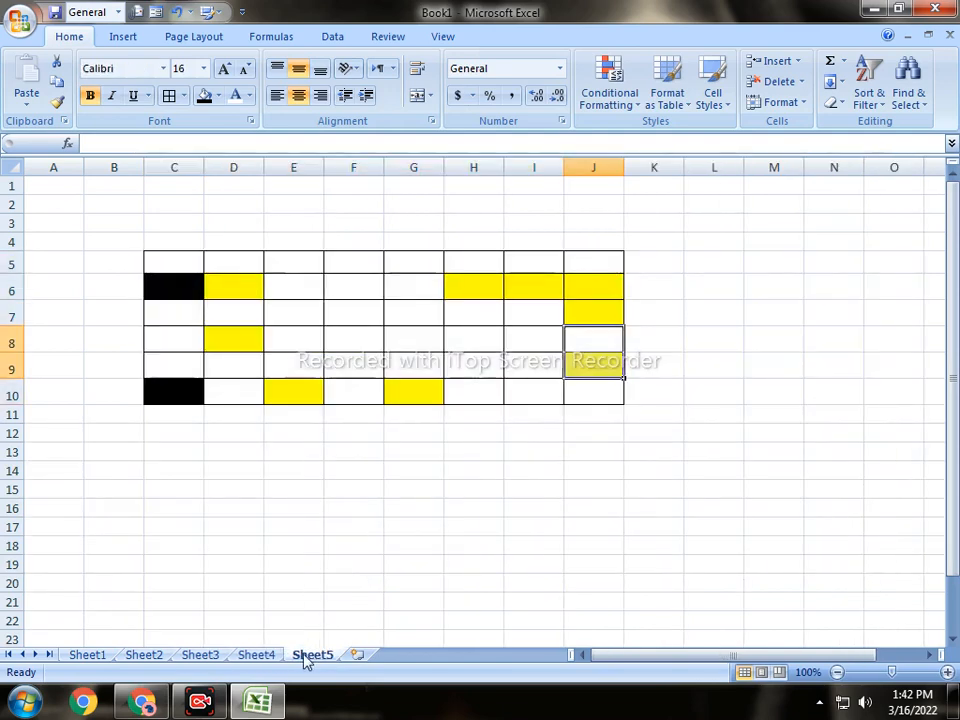
# Examine the TOTAL NO. column J5:J10 on Sheet1 and compare it with column J on Sheet5 back to Sheet2
pyautogui.click(88, 655)
pyautogui.click(453, 310)
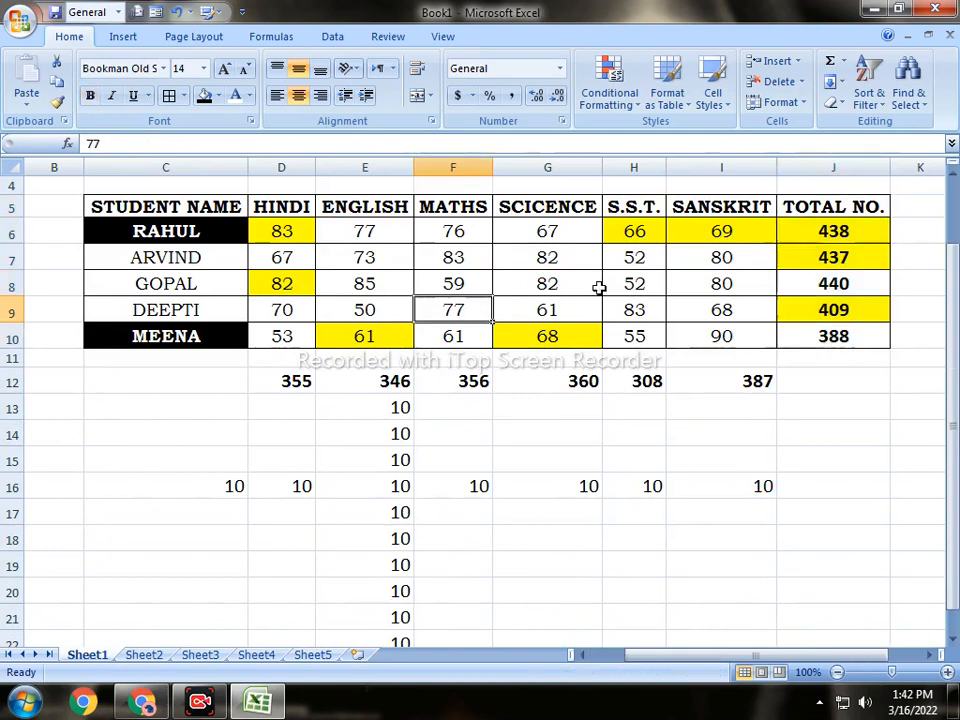
pyautogui.moveTo(828, 205); pyautogui.dragTo(838, 337)
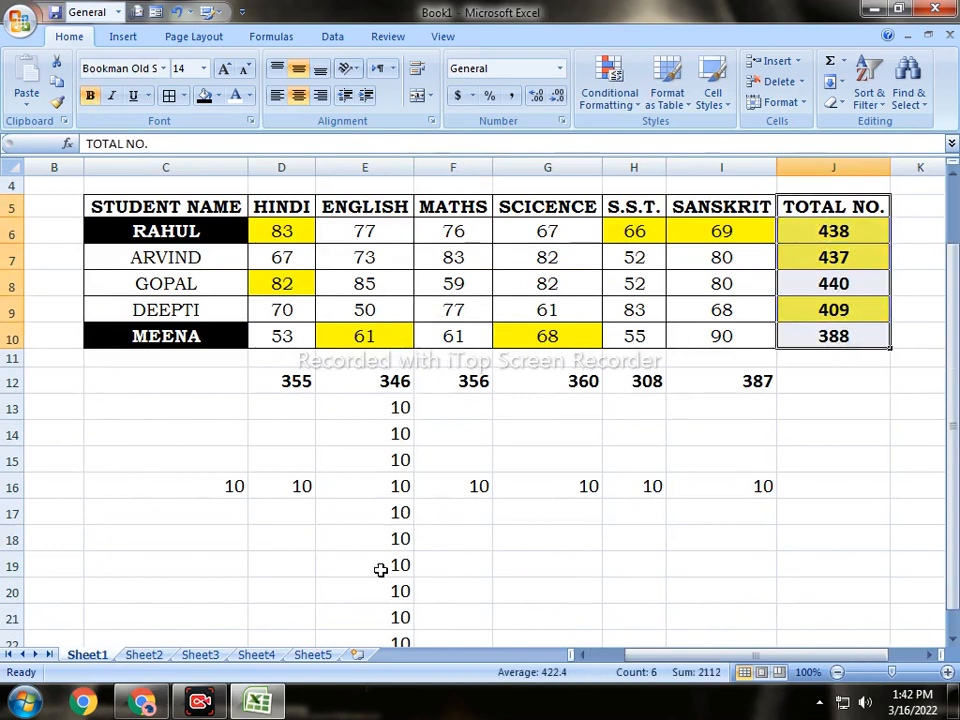
pyautogui.click(302, 656)
pyautogui.click(258, 656)
pyautogui.click(200, 656)
pyautogui.click(143, 656)
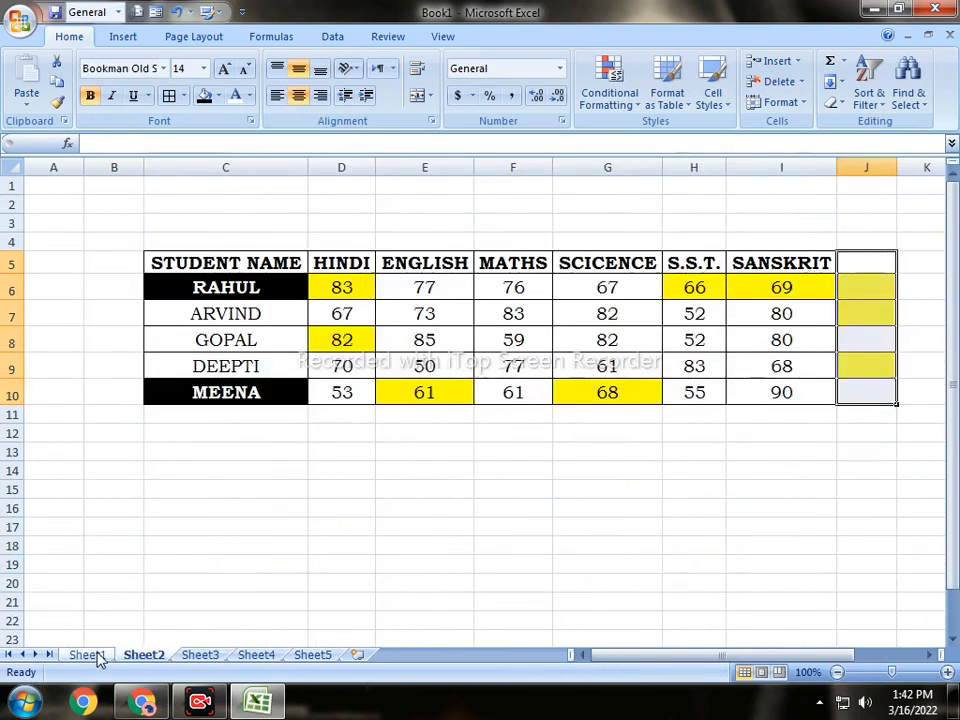
# Fill everything in C5:J10, contents and formats, from Sheet1 across grouped worksheets Sheet1 to Sheet5
pyautogui.click(88, 656)
pyautogui.moveTo(118, 215); pyautogui.dragTo(836, 338)
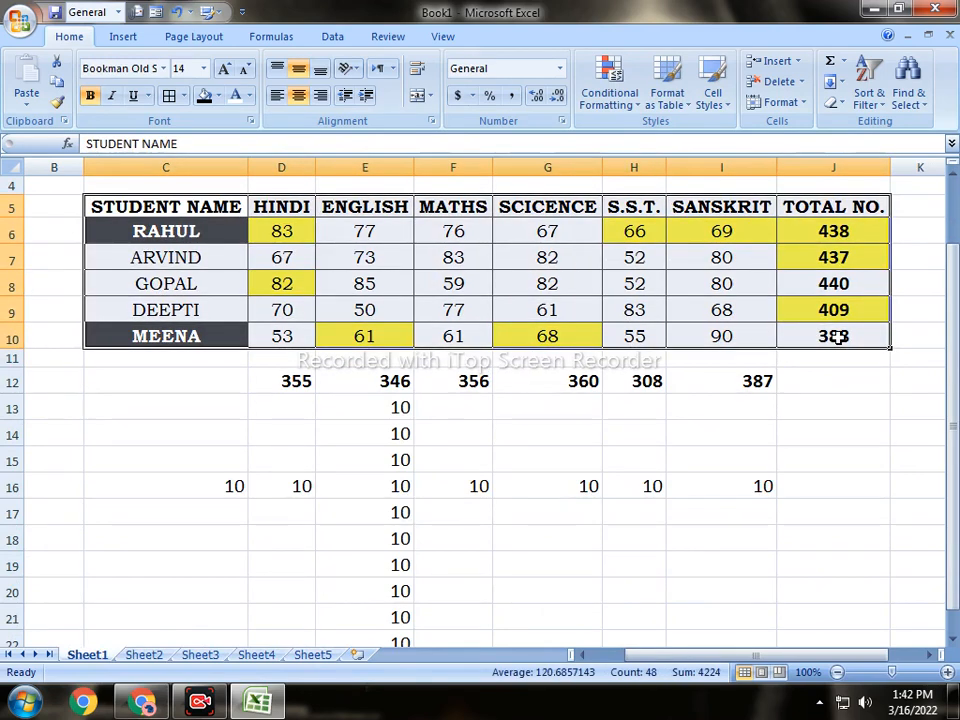
pyautogui.click(831, 82)
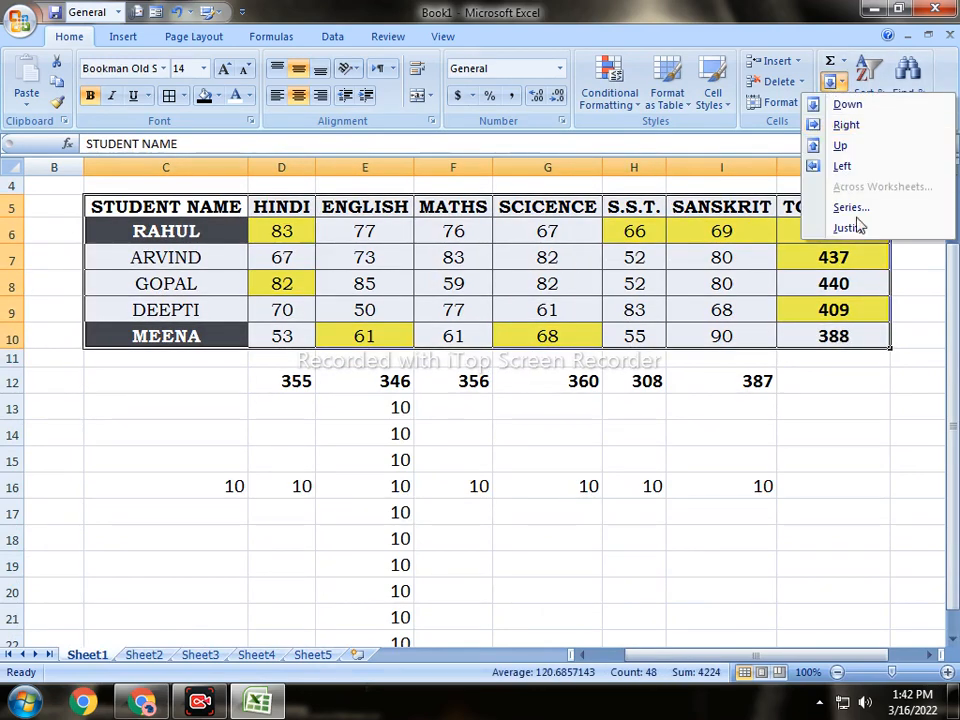
pyautogui.click(446, 294)
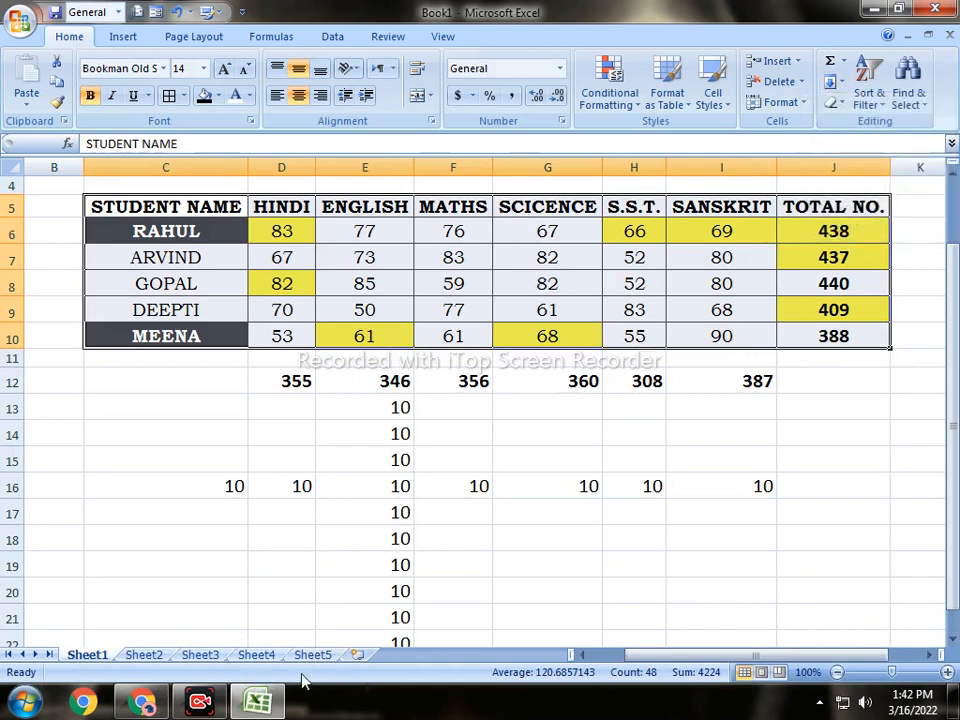
pyautogui.keyDown('shift'); pyautogui.click(318, 656); pyautogui.keyUp('shift')
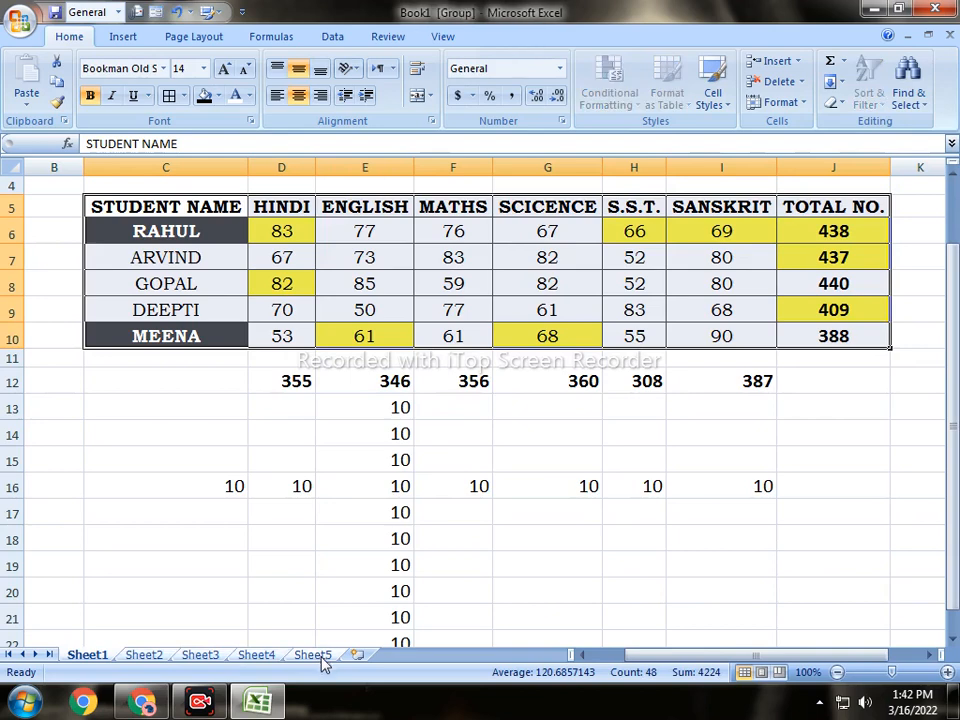
pyautogui.click(838, 81)
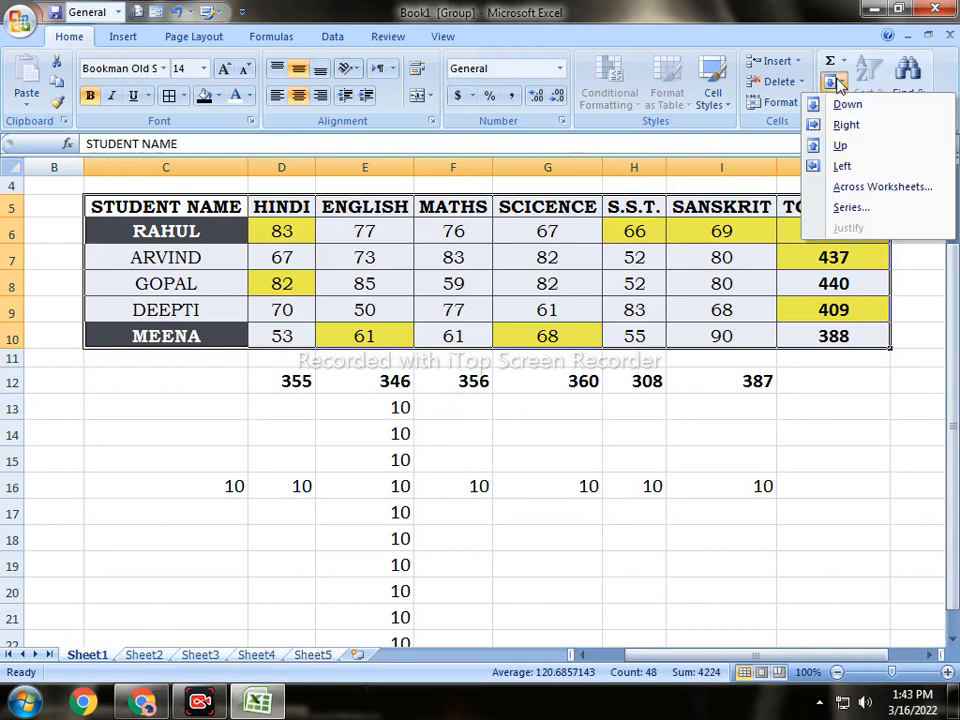
pyautogui.click(872, 190)
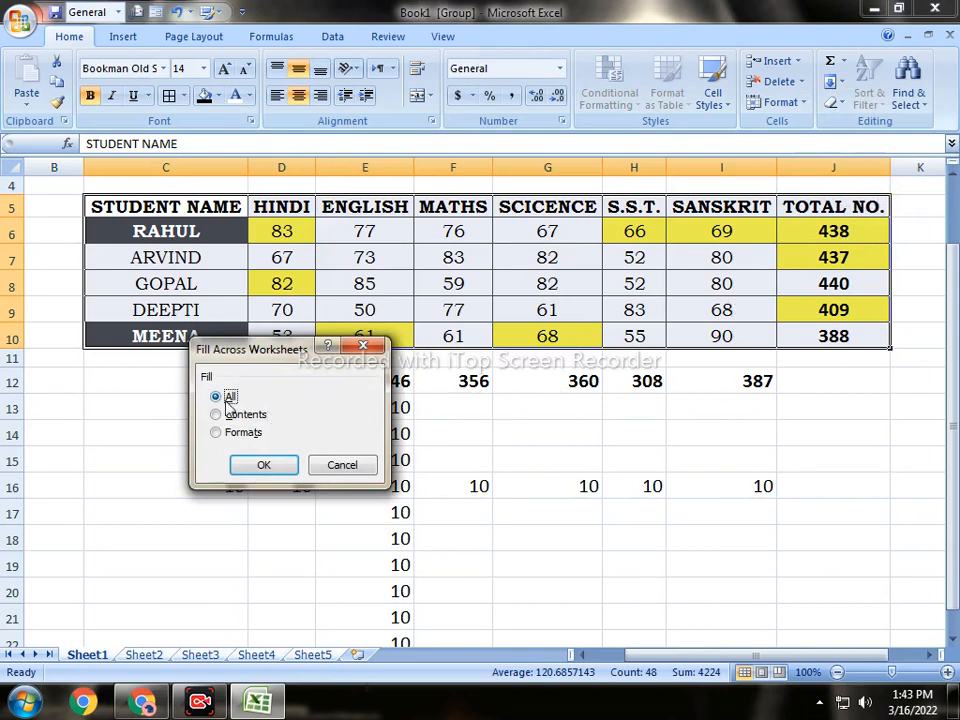
pyautogui.click(264, 465)
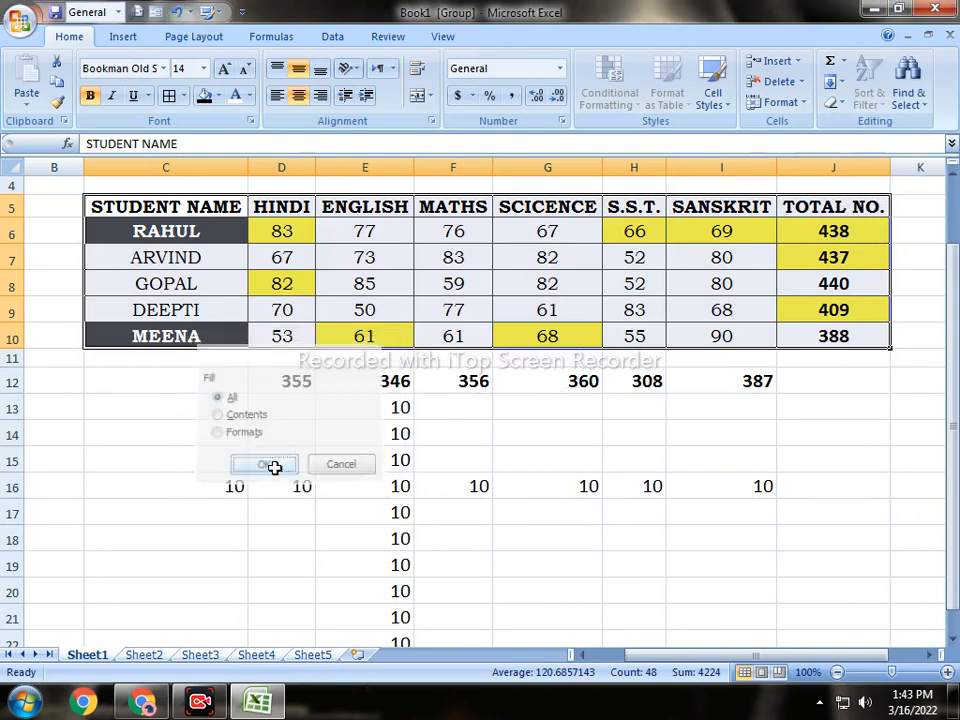
pyautogui.click(507, 392)
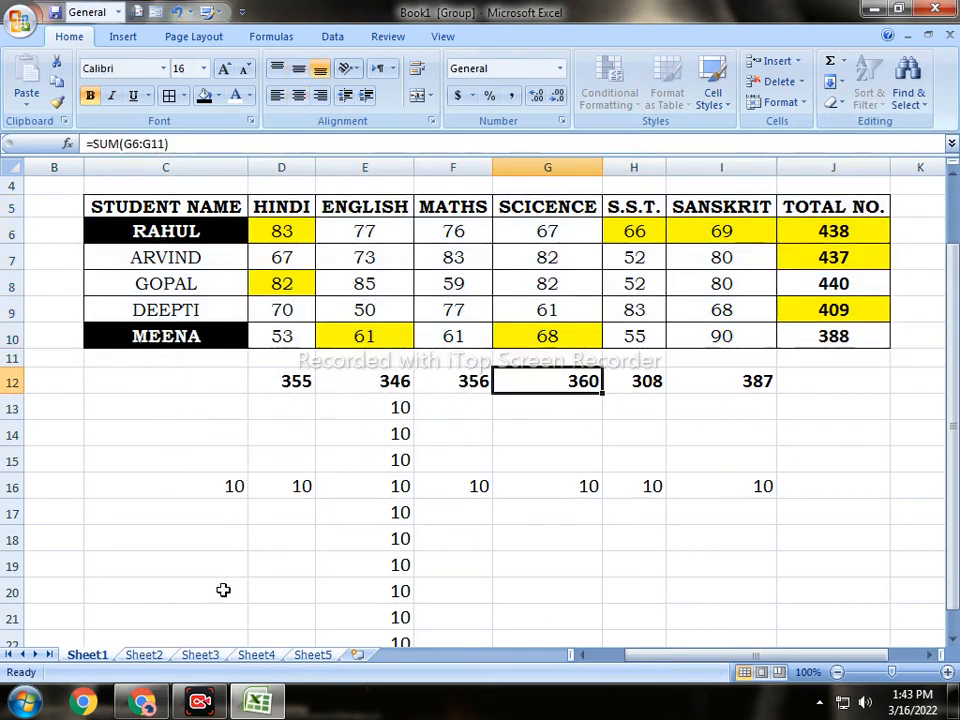
# Widen column J on Sheet2 to fit the TOTAL NO. heading and bring the whole table into view
pyautogui.click(146, 654)
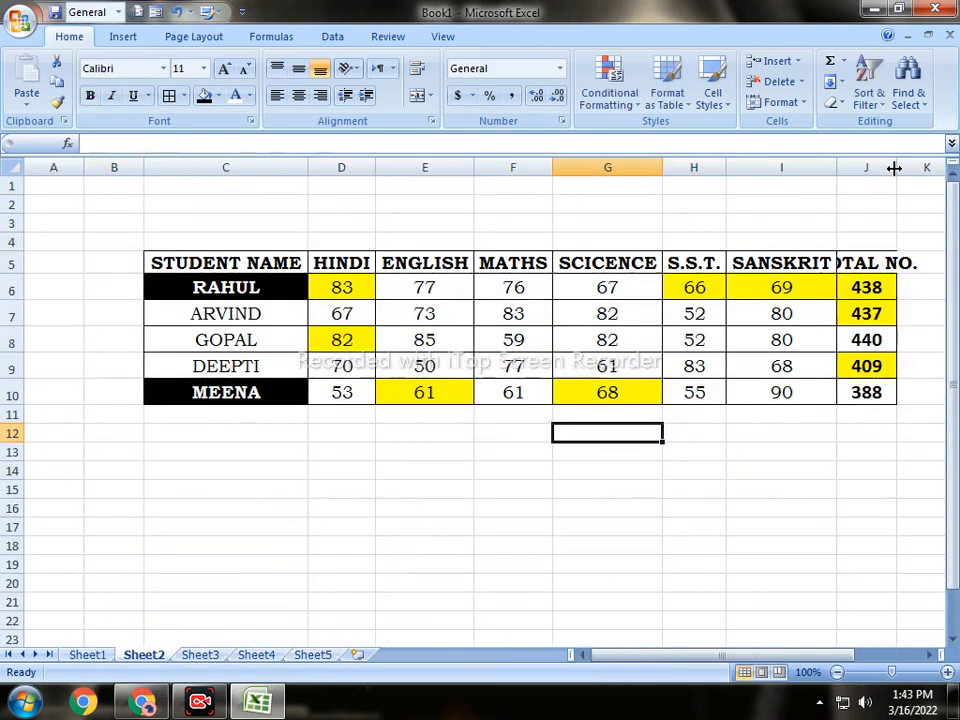
pyautogui.moveTo(893, 168); pyautogui.dragTo(947, 168)
pyautogui.moveTo(611, 657); pyautogui.dragTo(632, 657)
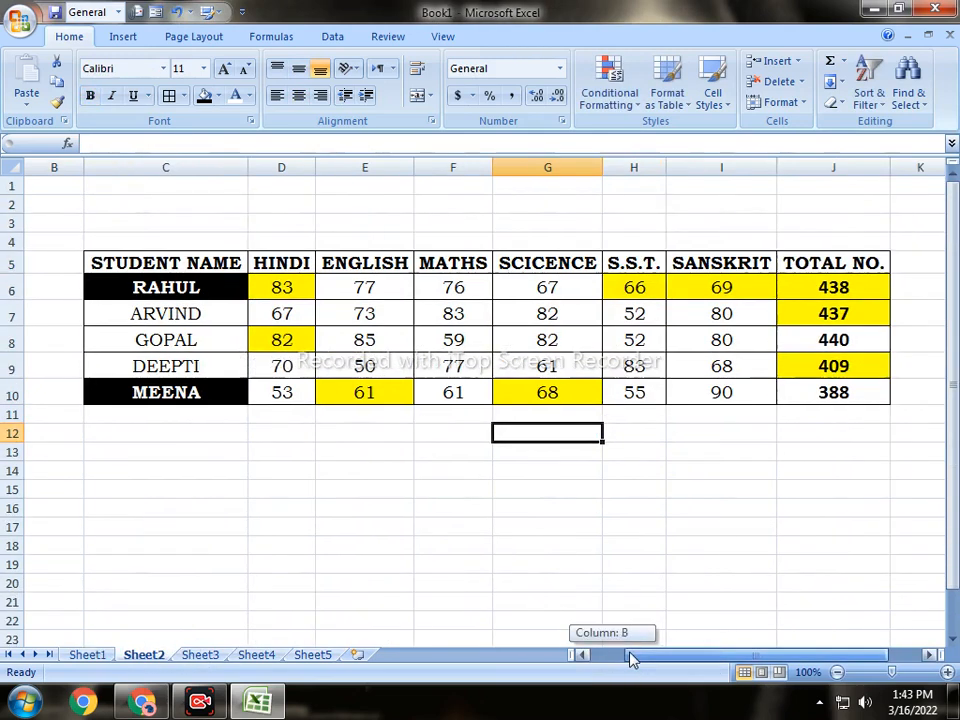
# Check the filled tables on Sheet3 to Sheet5 and AutoFit column C on Sheet4 and Sheet5 to the student names
pyautogui.click(199, 656)
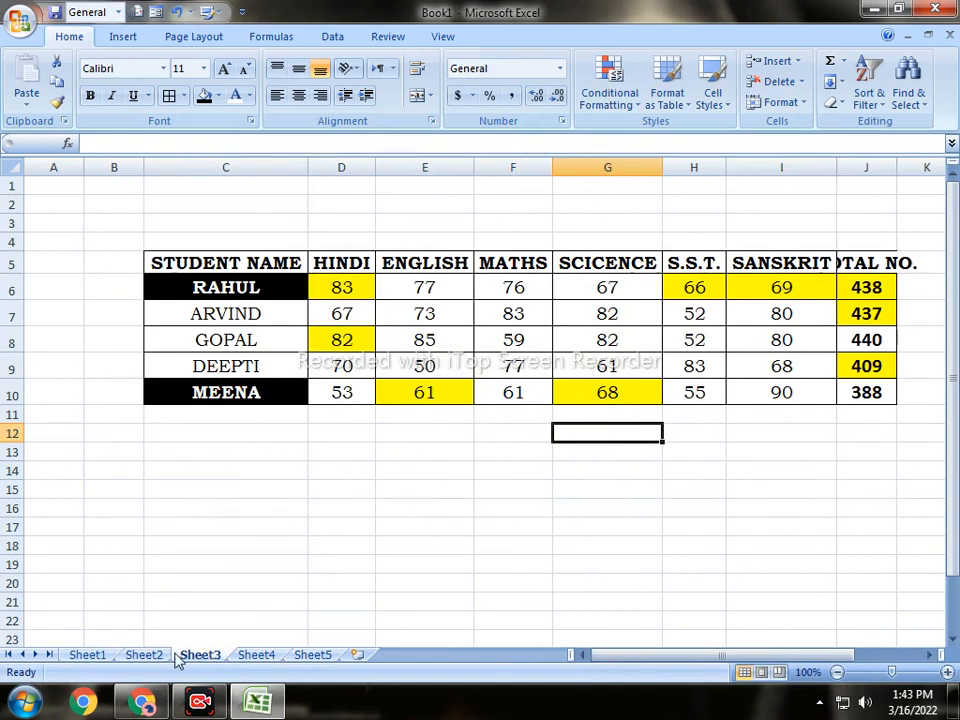
pyautogui.click(268, 657)
pyautogui.click(311, 656)
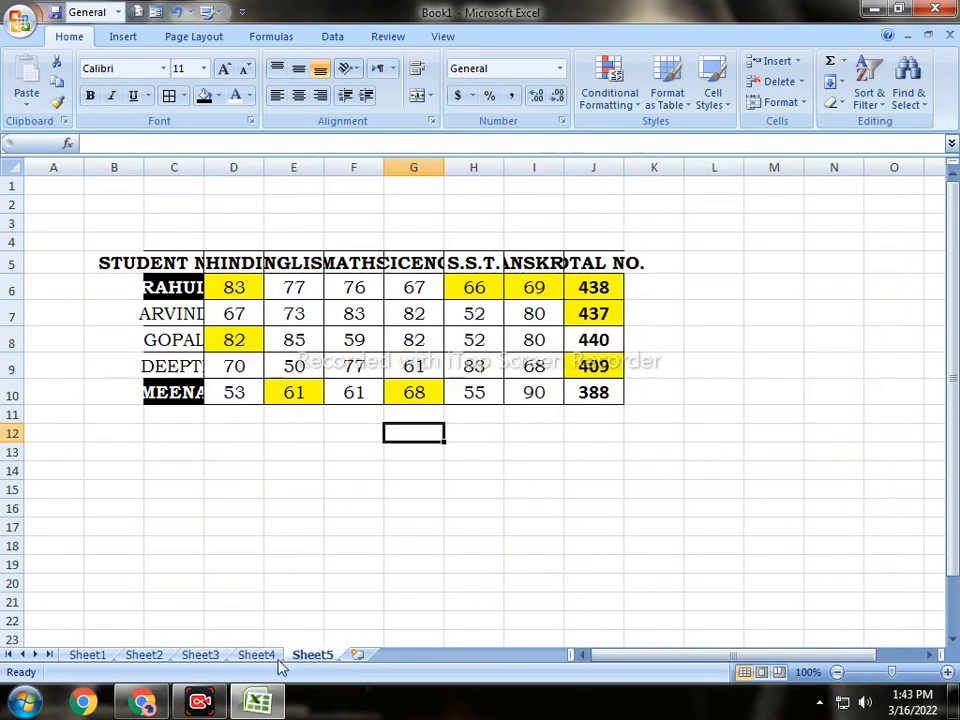
pyautogui.click(254, 656)
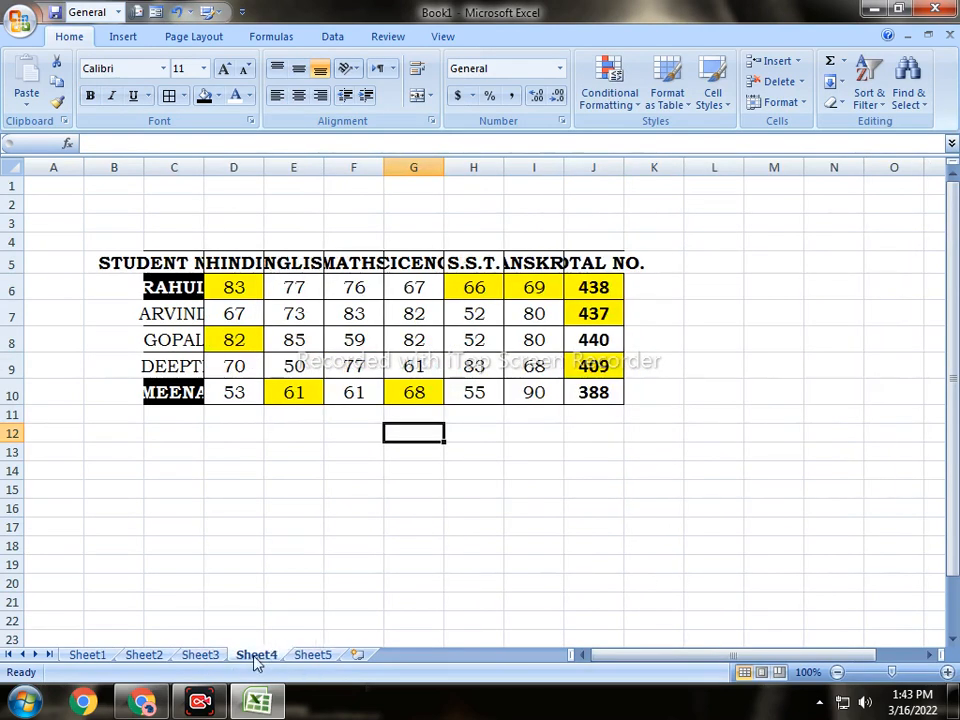
pyautogui.doubleClick(203, 165)
pyautogui.click(308, 656)
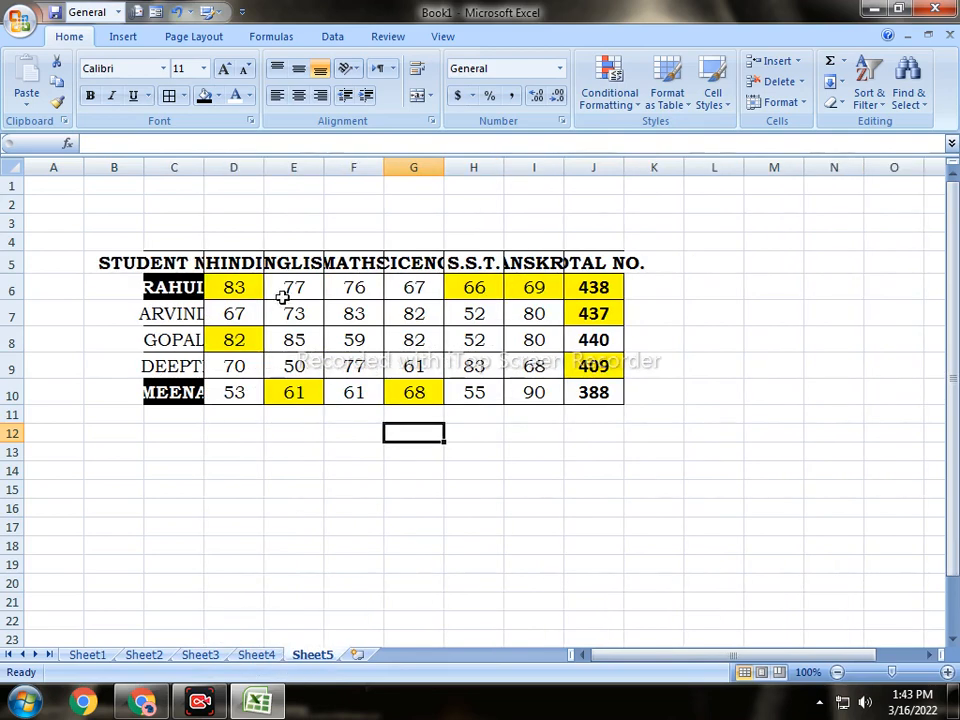
pyautogui.doubleClick(203, 165)
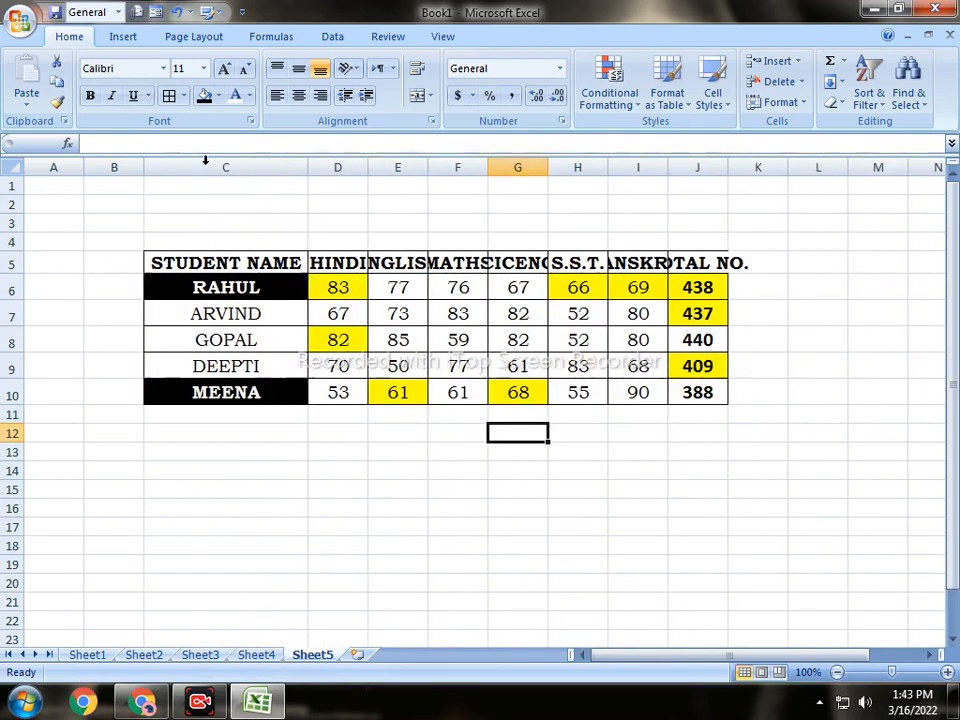
# Look over the filled tables from Sheet4 back to Sheet1 and view the available Fill options
pyautogui.click(256, 655)
pyautogui.click(212, 655)
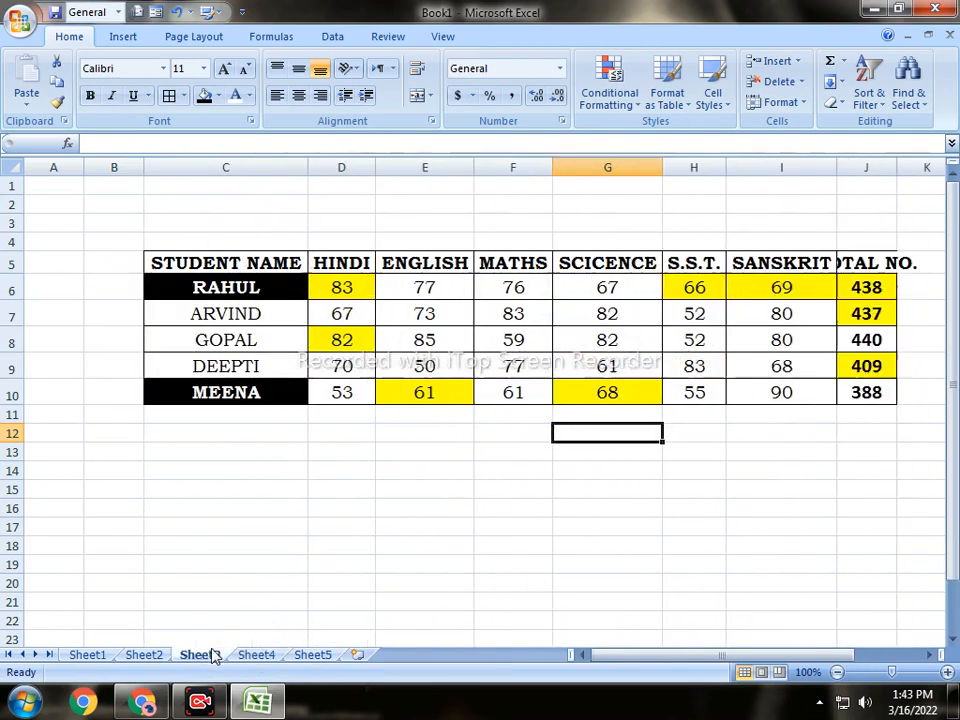
pyautogui.click(140, 656)
pyautogui.click(90, 655)
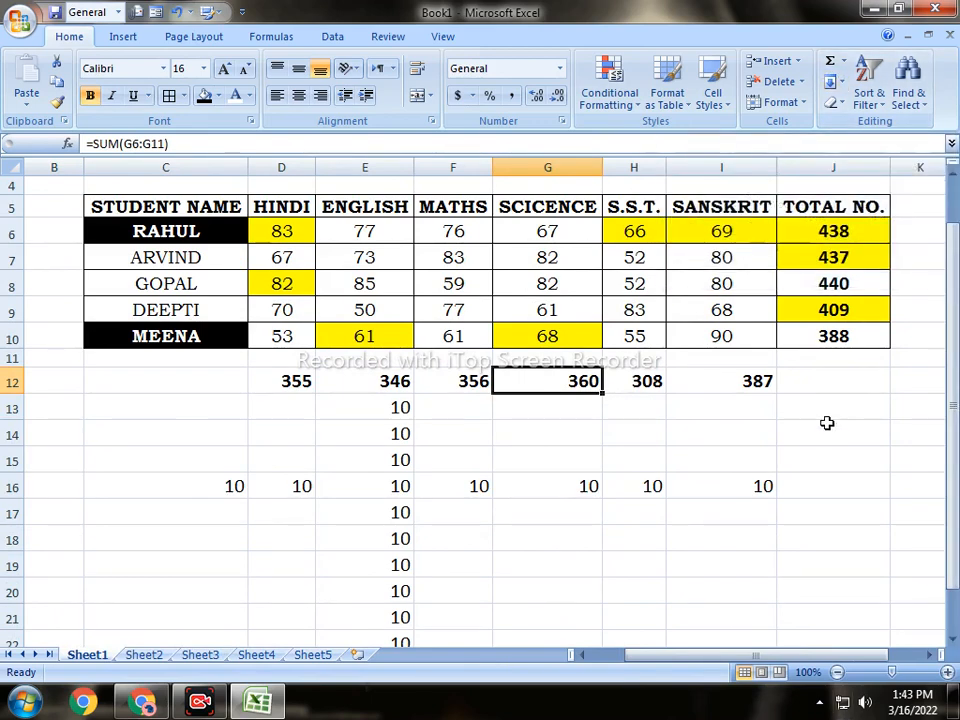
pyautogui.click(833, 81)
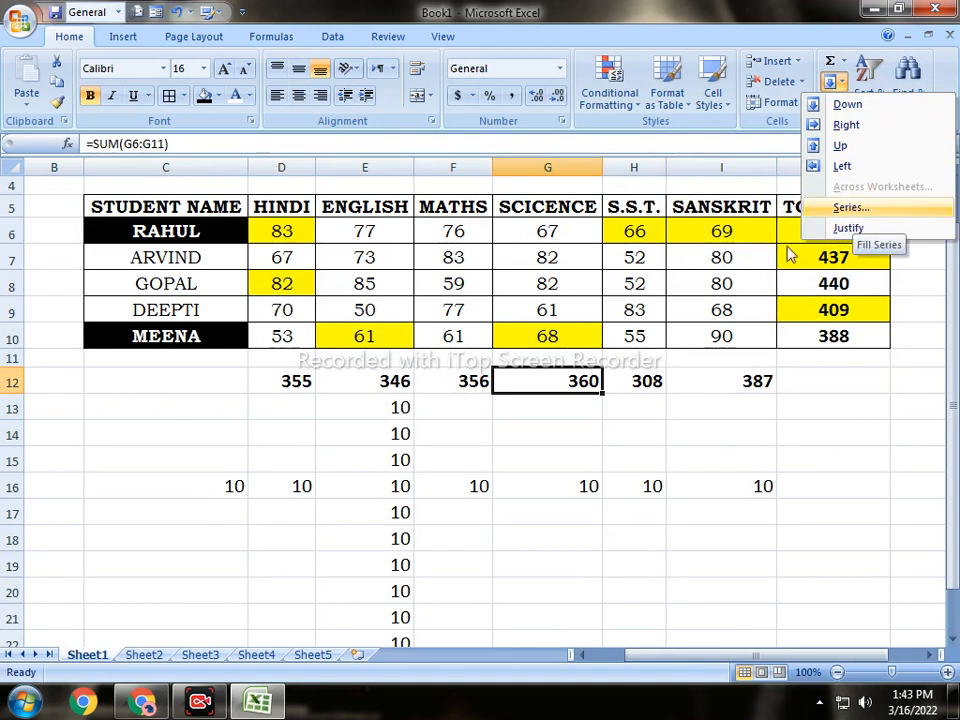
pyautogui.click(606, 328)
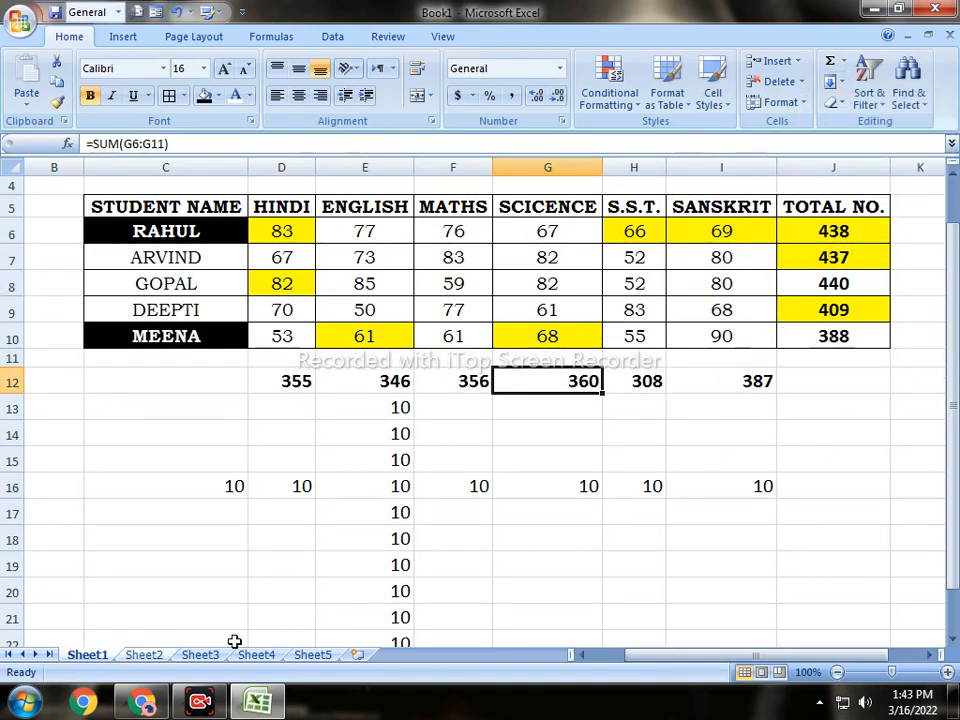
# Add a new blank worksheet after Sheet5
pyautogui.click(312, 655)
pyautogui.click(357, 655)
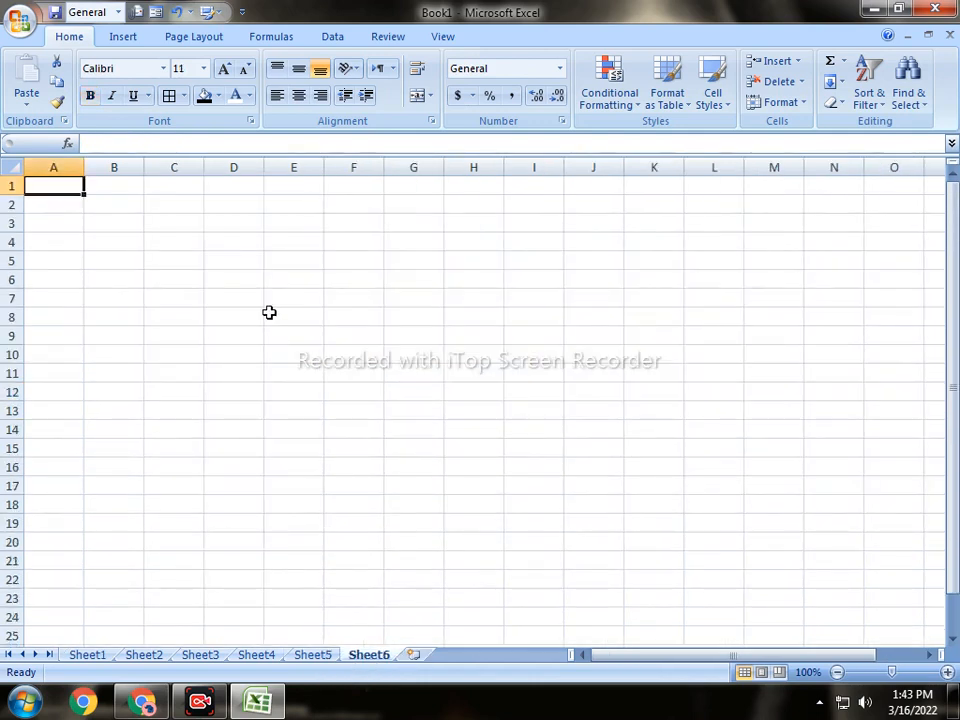
pyautogui.click(269, 312)
pyautogui.click(114, 186)
pyautogui.moveTo(114, 186); pyautogui.dragTo(639, 490)
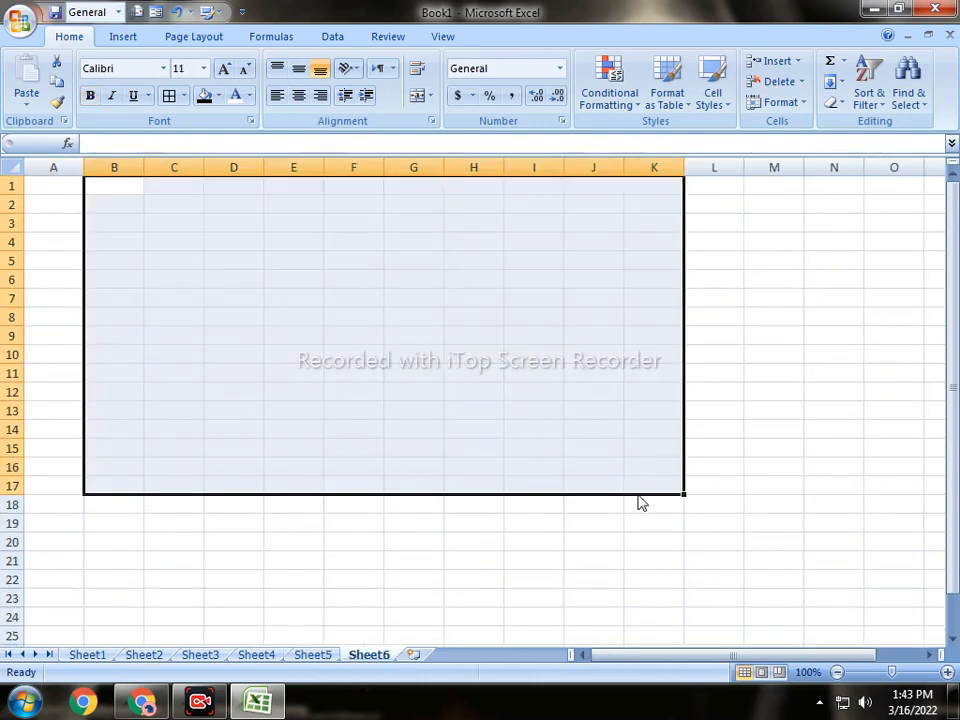
pyautogui.click(388, 342)
# Look over the Series fill options for the empty cell G9 and close them
pyautogui.click(831, 81)
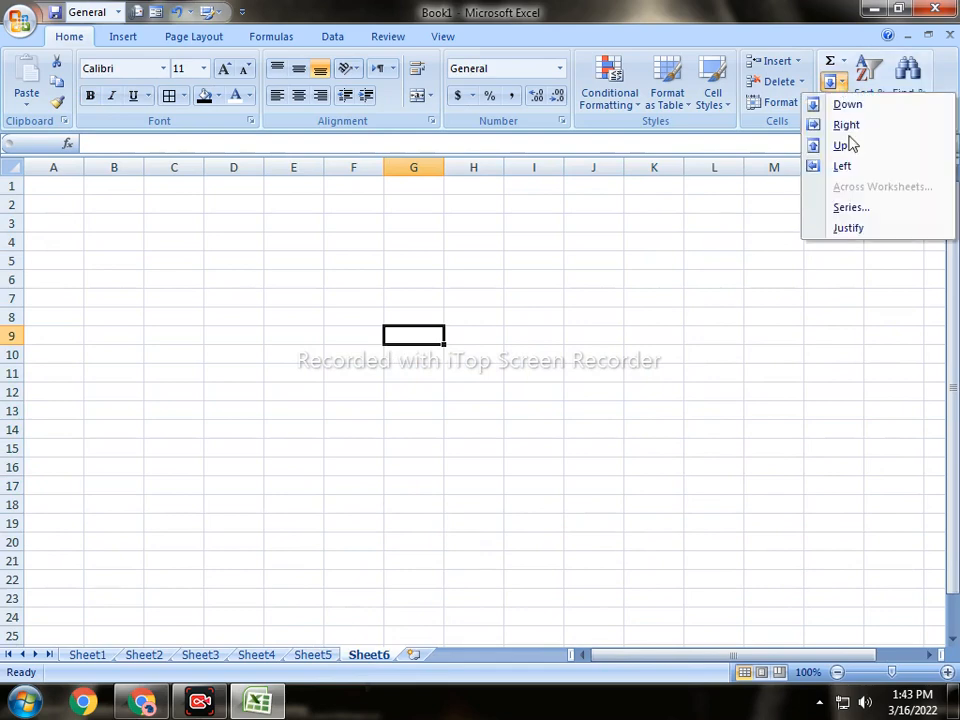
pyautogui.click(840, 208)
pyautogui.moveTo(227, 315); pyautogui.dragTo(362, 296)
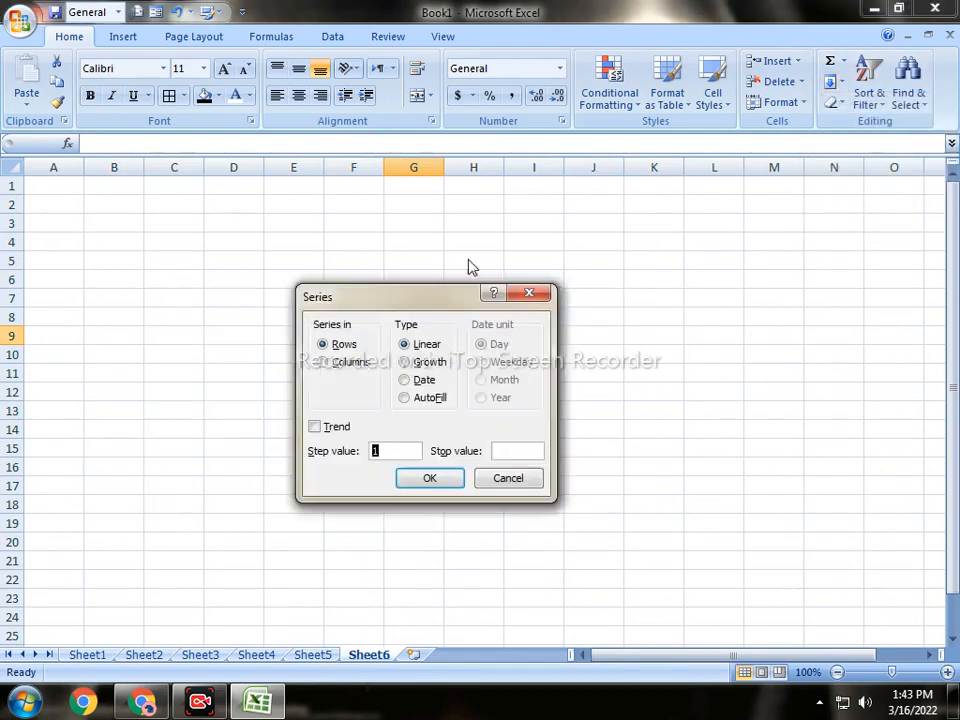
pyautogui.moveTo(472, 268); pyautogui.dragTo(540, 225)
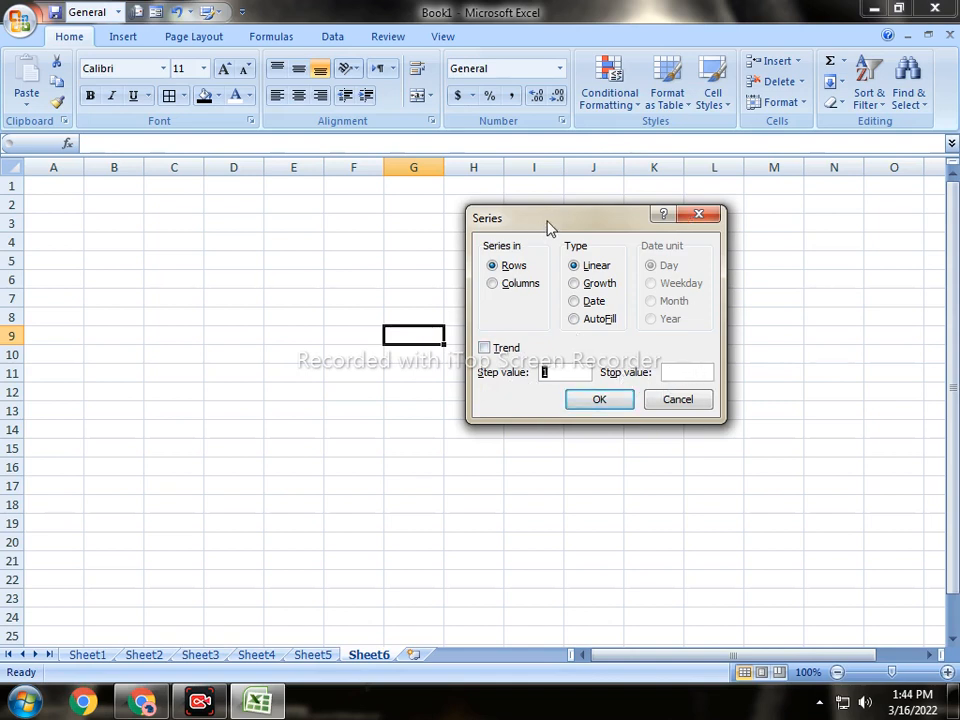
pyautogui.click(611, 399)
# Enter 1 in cell D4 of the new sheet
pyautogui.click(247, 257)
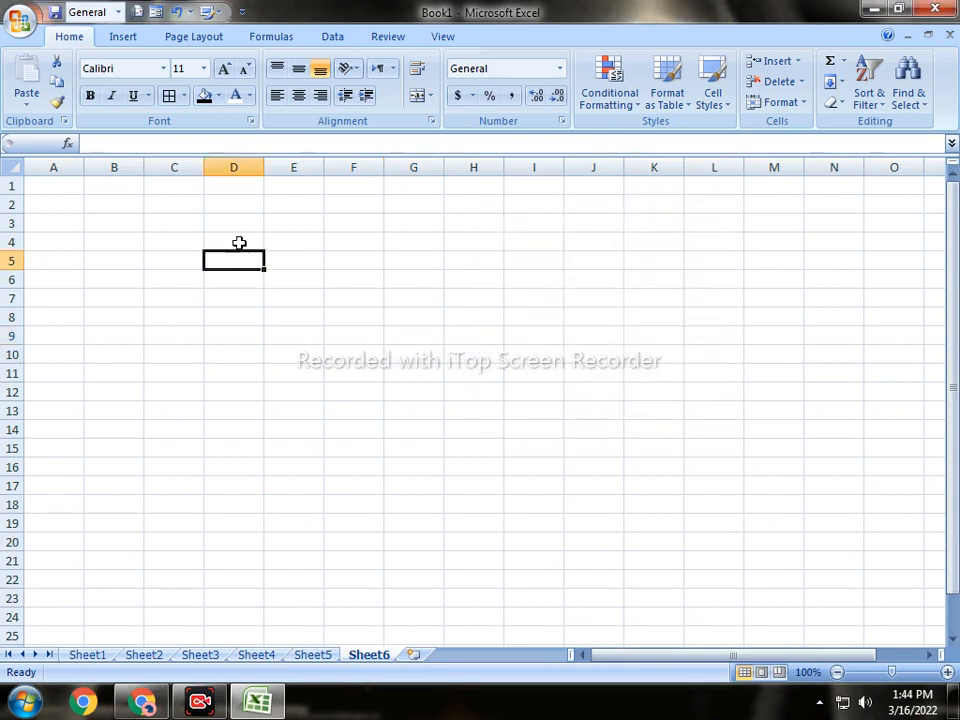
pyautogui.click(239, 243)
pyautogui.write('1')
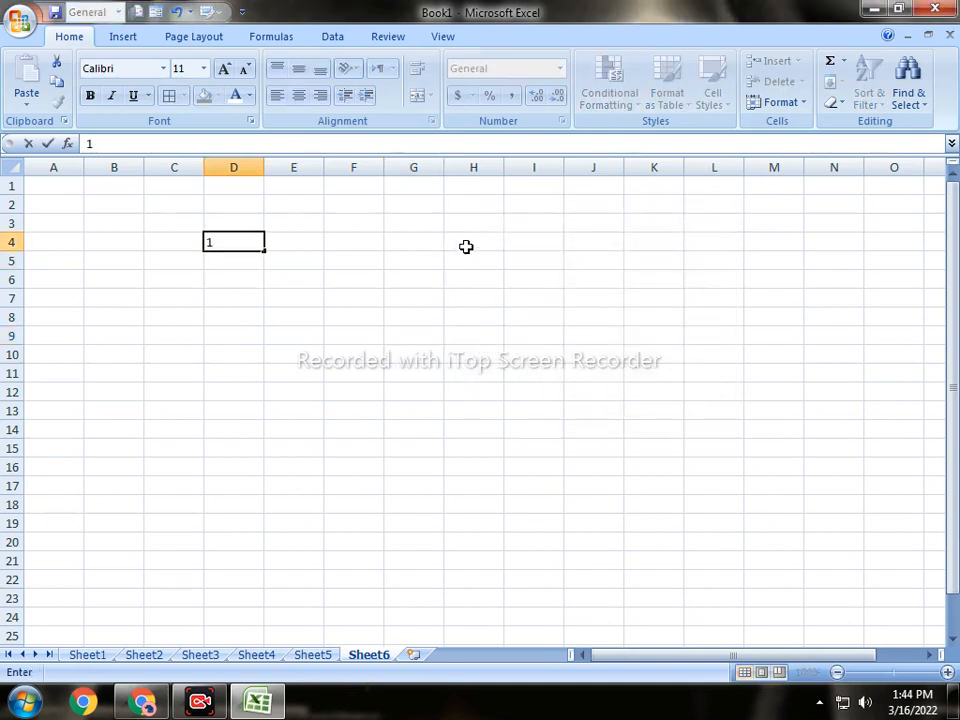
pyautogui.click(272, 311)
# Examine the Series fill options for cell D4 alone and close them without filling
pyautogui.click(238, 243)
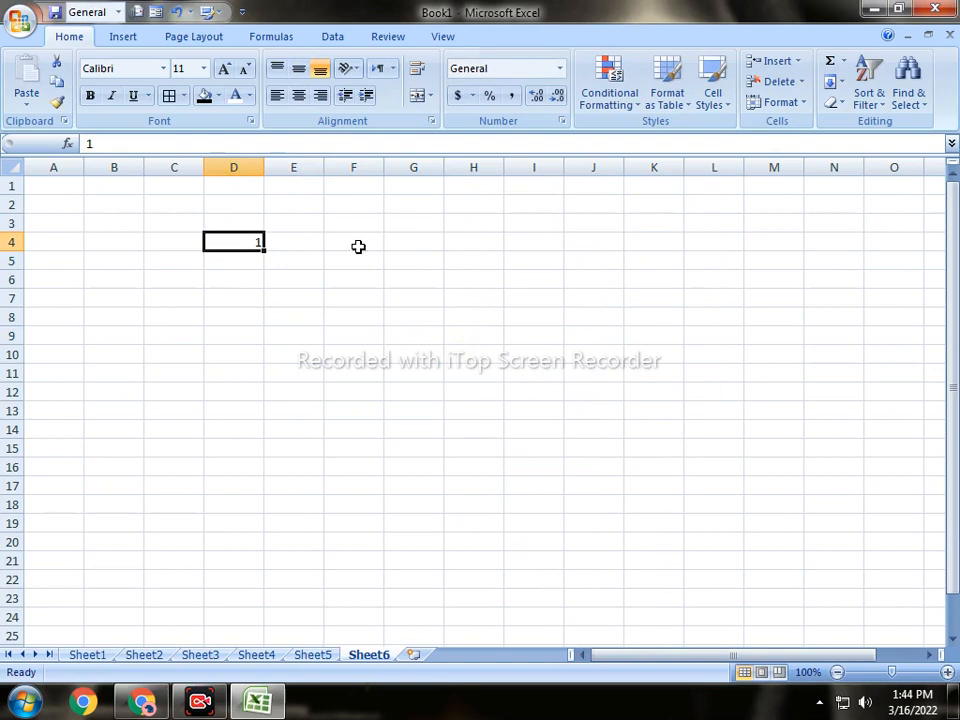
pyautogui.click(833, 81)
pyautogui.click(847, 210)
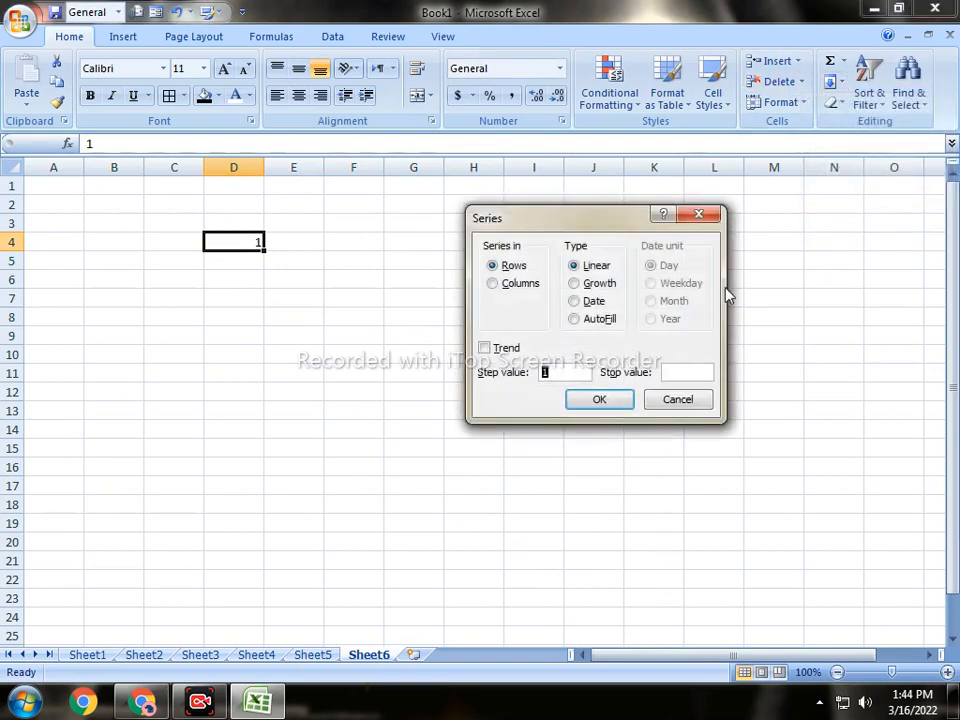
pyautogui.moveTo(557, 222); pyautogui.dragTo(579, 183)
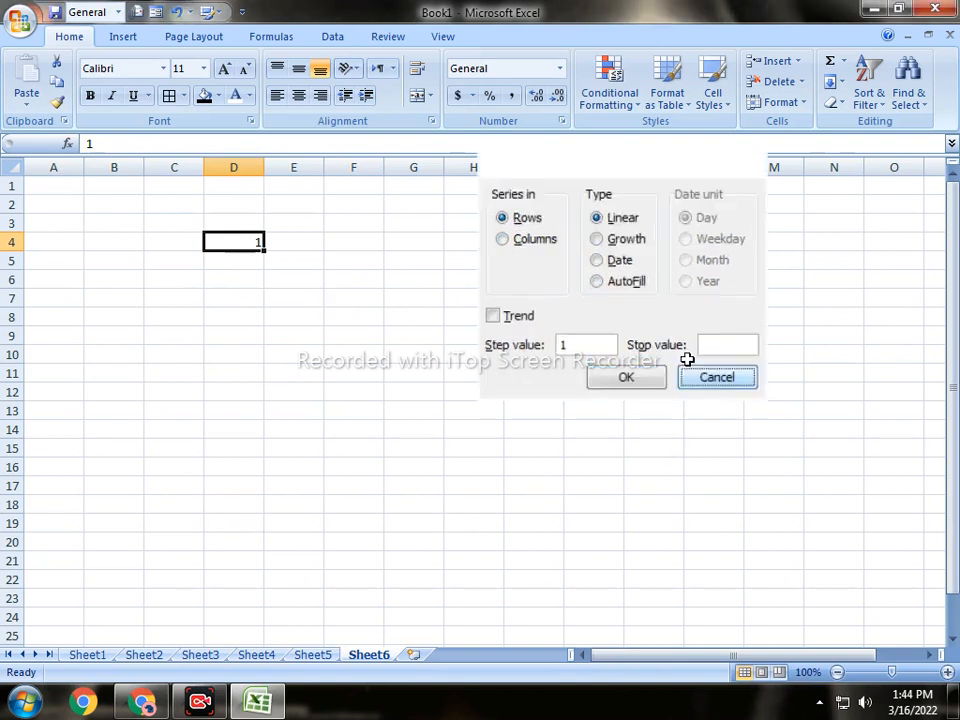
pyautogui.click(686, 360)
pyautogui.click(294, 370)
# Fill D4:D23 with a Linear series in columns, using a step value of 1
pyautogui.click(236, 246)
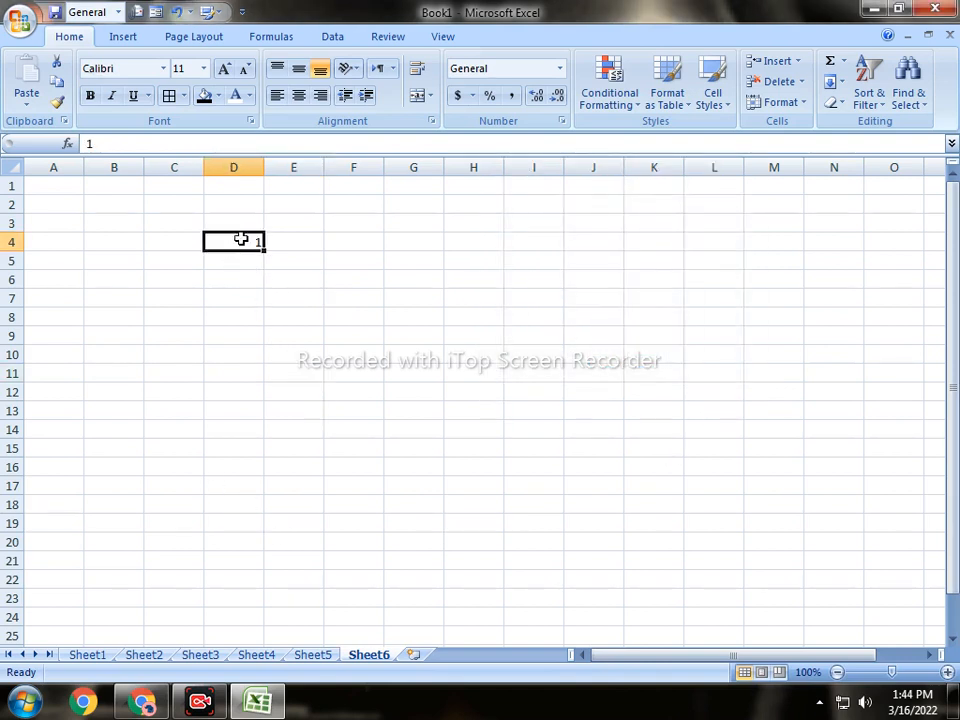
pyautogui.moveTo(241, 239); pyautogui.dragTo(258, 600)
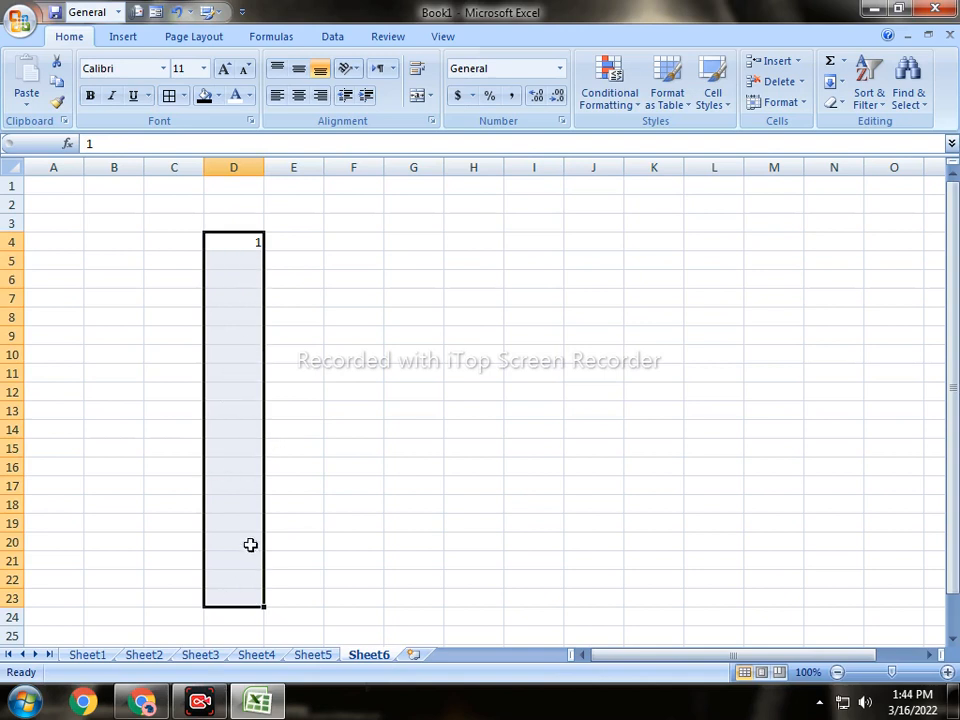
pyautogui.click(830, 84)
pyautogui.click(822, 208)
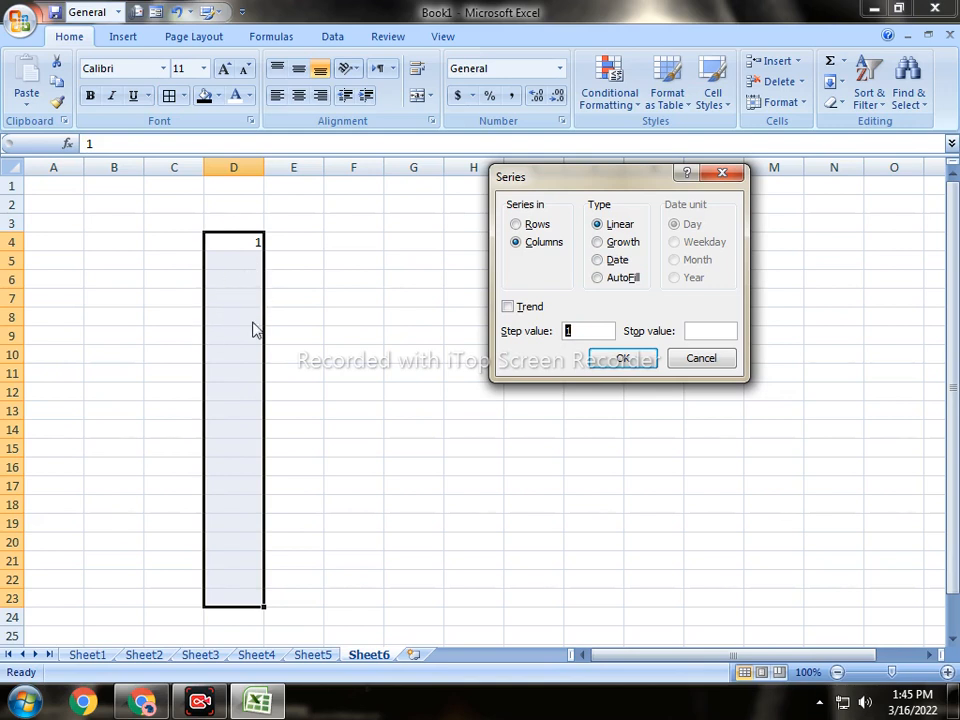
pyautogui.click(606, 360)
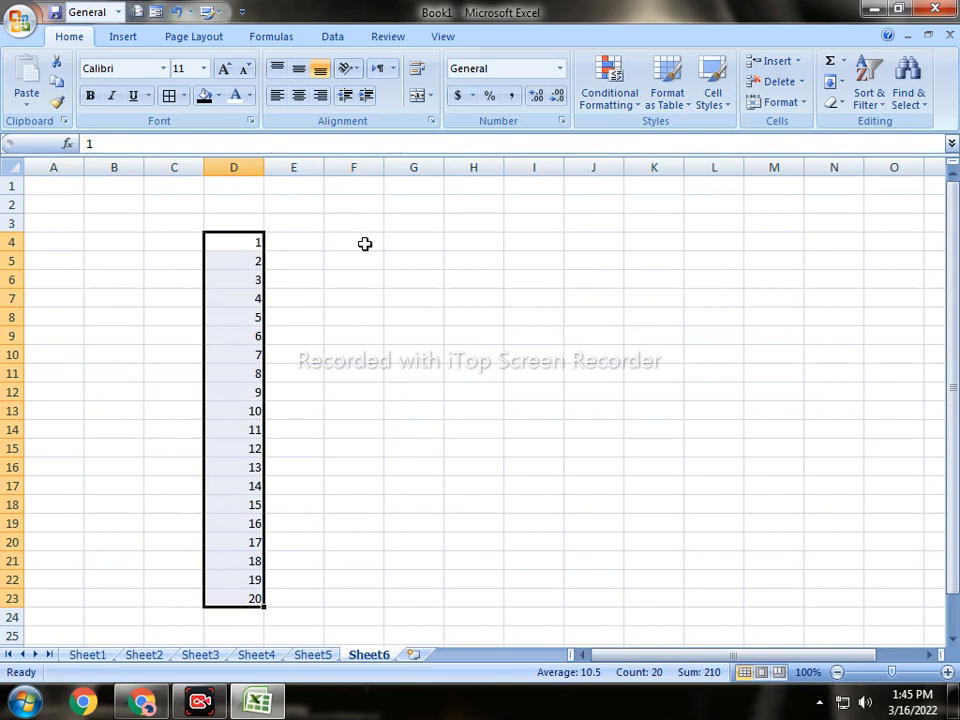
# Enter 1 in F4 and fill F4:F22 with a Linear series in columns, using a step value of 2
pyautogui.click(365, 243)
pyautogui.write('1')
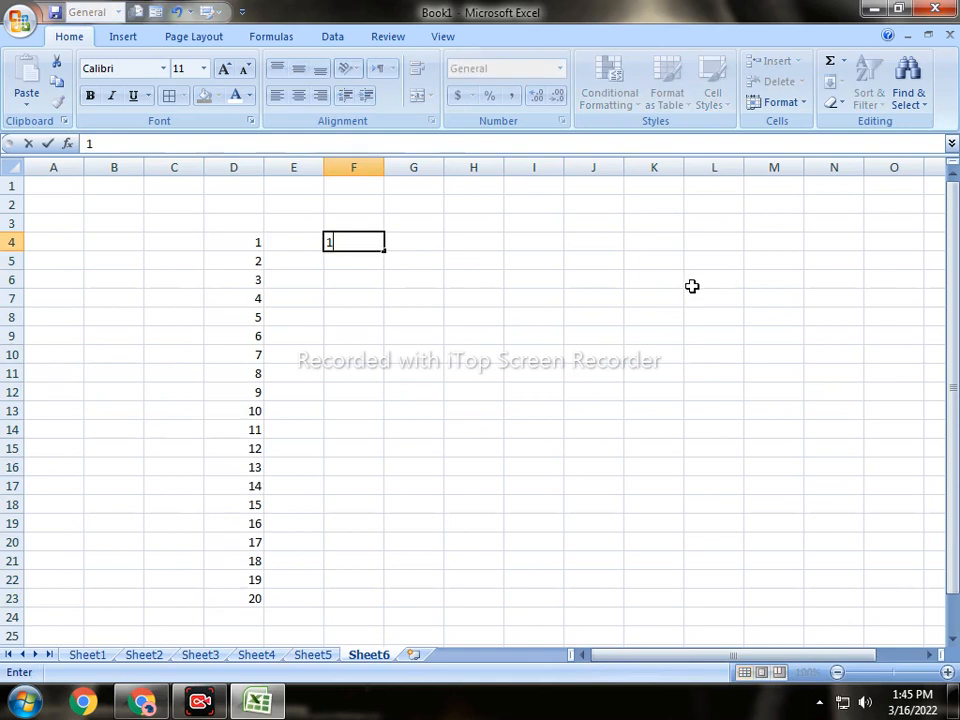
pyautogui.press('Return')
pyautogui.moveTo(370, 237); pyautogui.dragTo(371, 583)
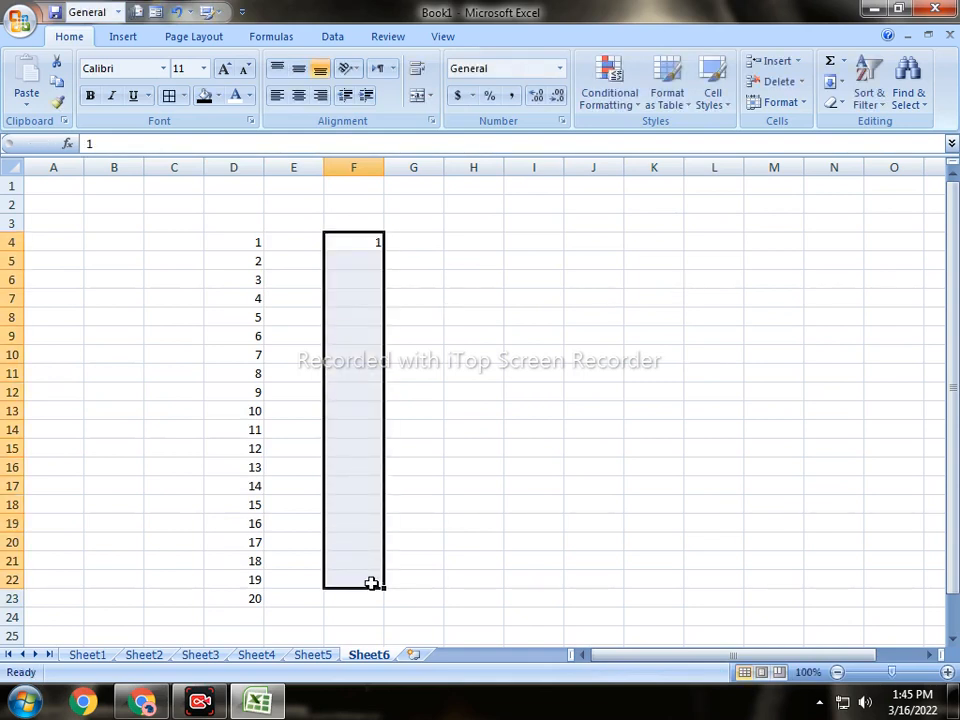
pyautogui.click(834, 81)
pyautogui.click(864, 211)
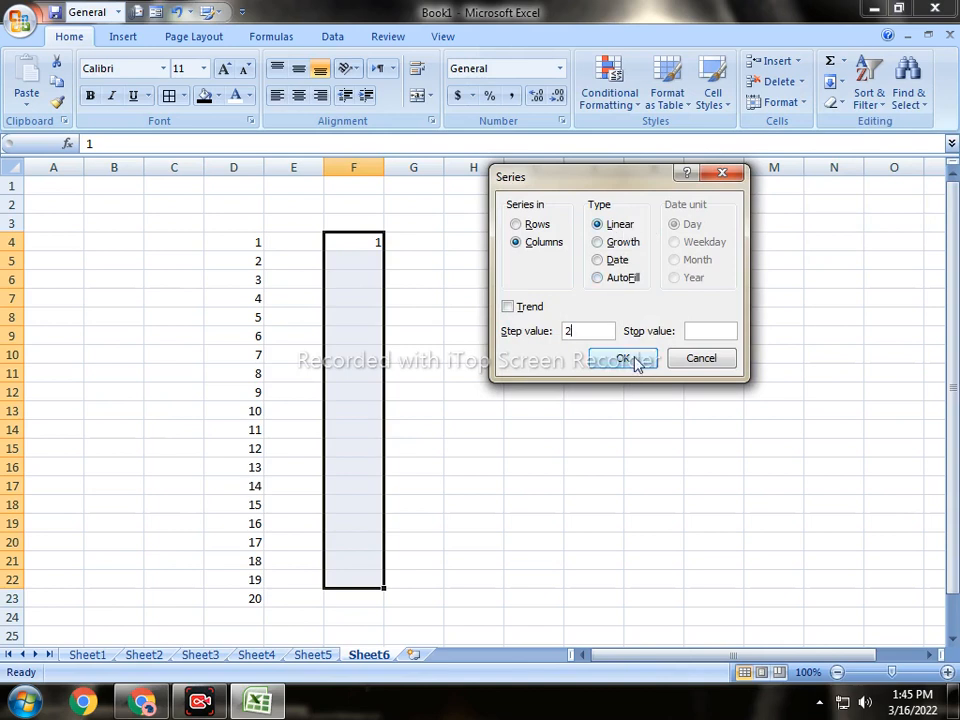
pyautogui.click(636, 364)
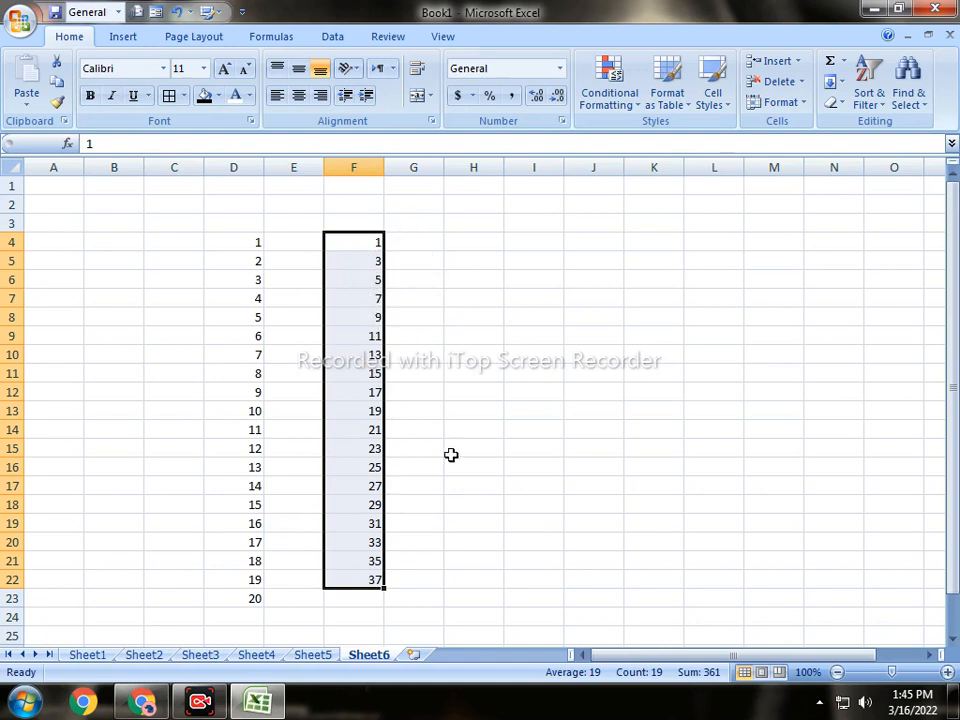
pyautogui.click(480, 246)
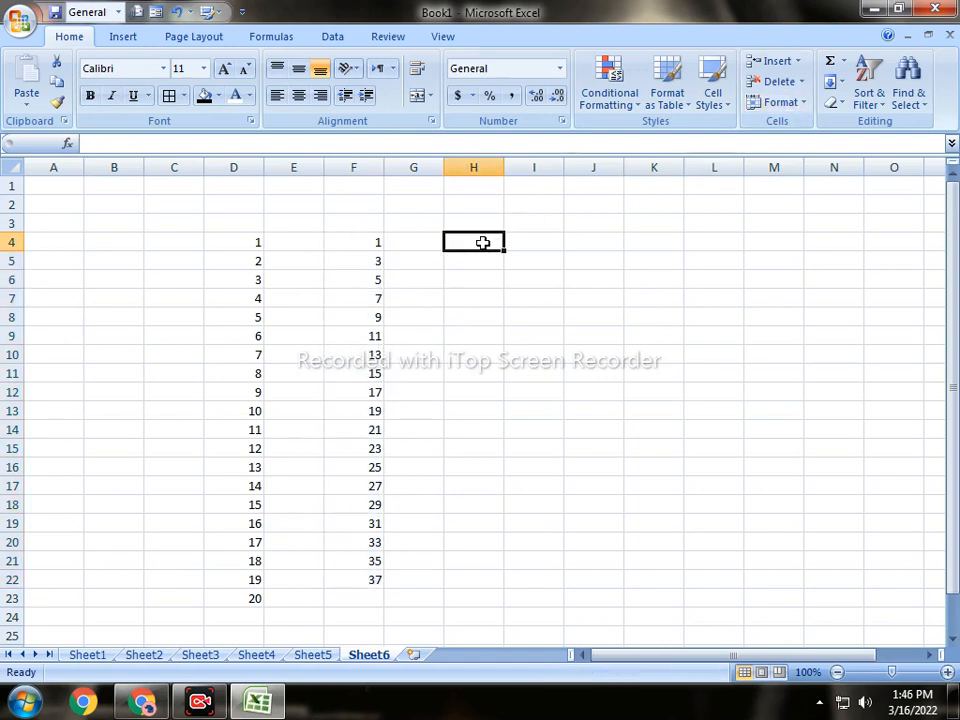
pyautogui.click(832, 82)
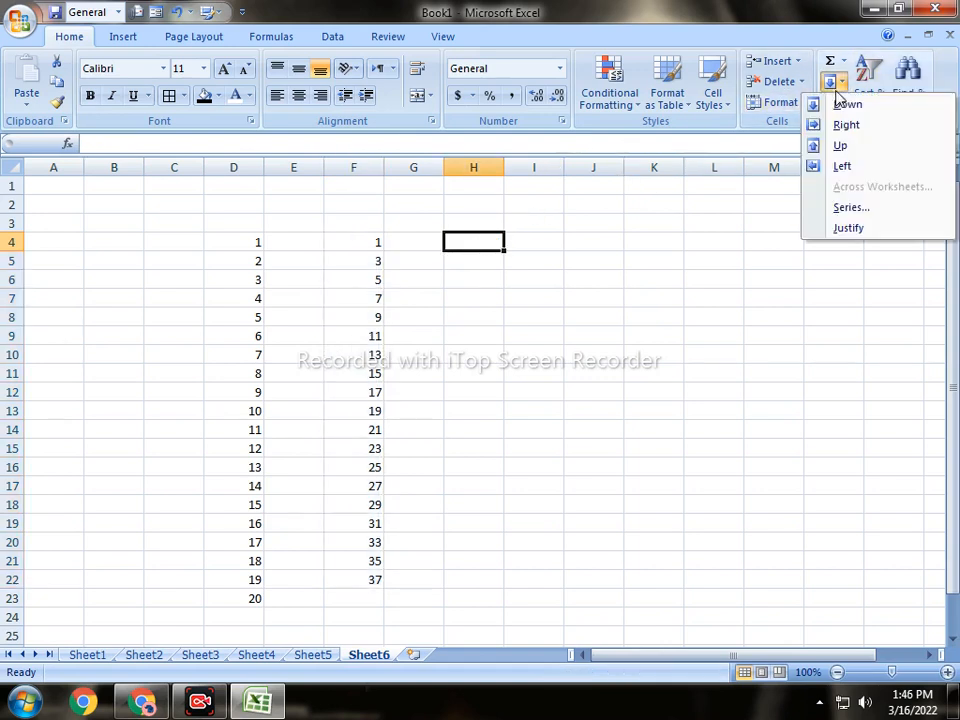
pyautogui.click(853, 208)
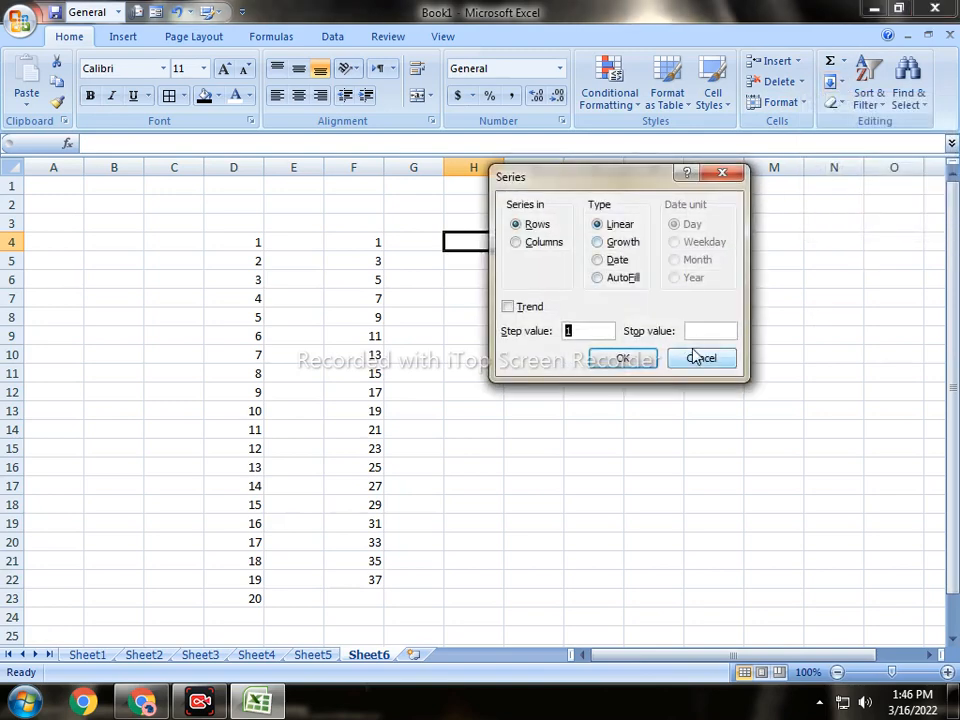
pyautogui.click(699, 358)
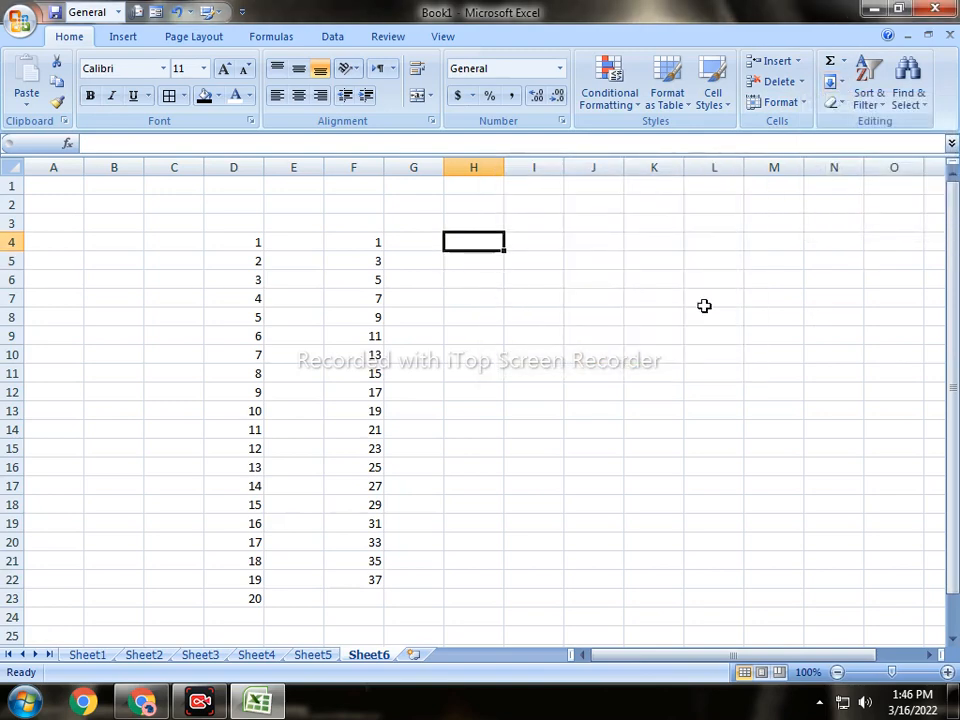
# Enter 2 in cell H4 and format H4:H21 as bold with font size 16
pyautogui.write('2')
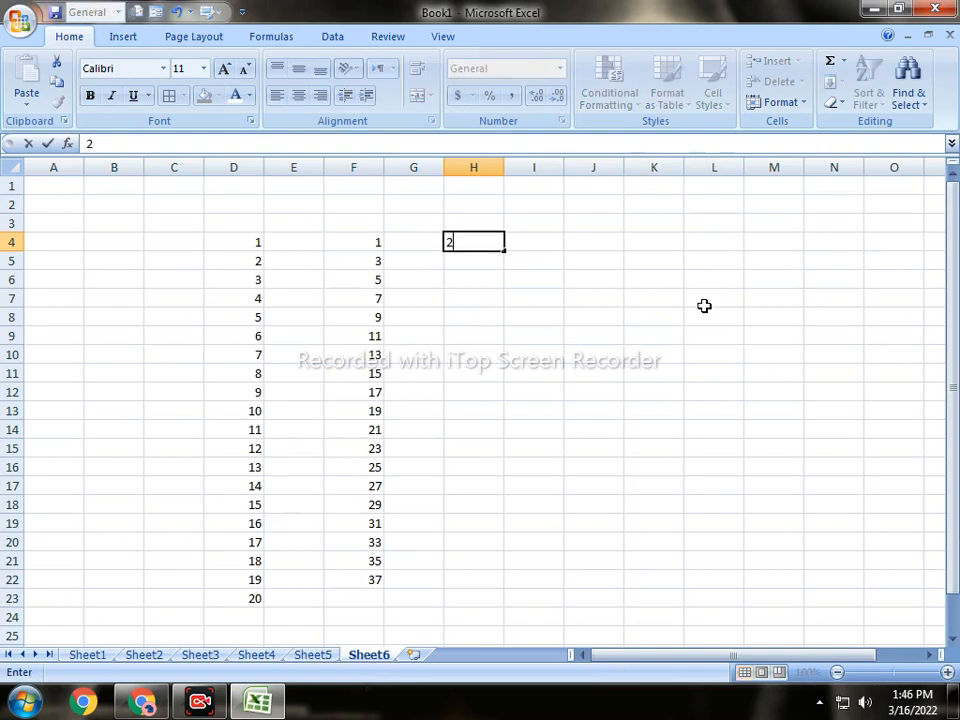
pyautogui.click(530, 316)
pyautogui.moveTo(466, 242); pyautogui.dragTo(467, 559)
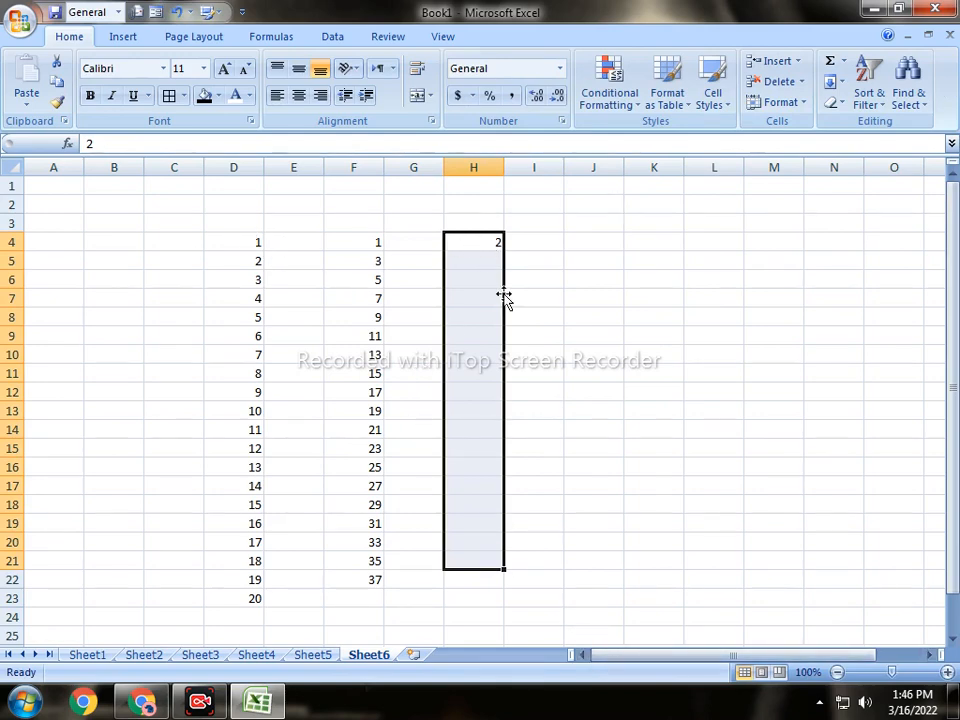
pyautogui.click(224, 70)
pyautogui.click(224, 70)
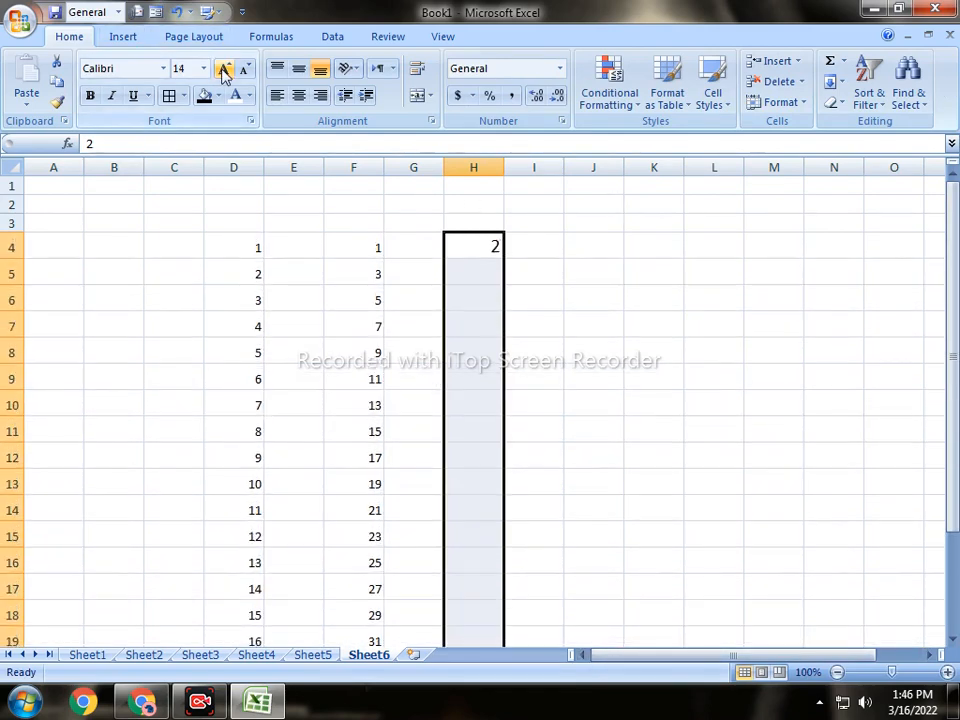
pyautogui.click(224, 70)
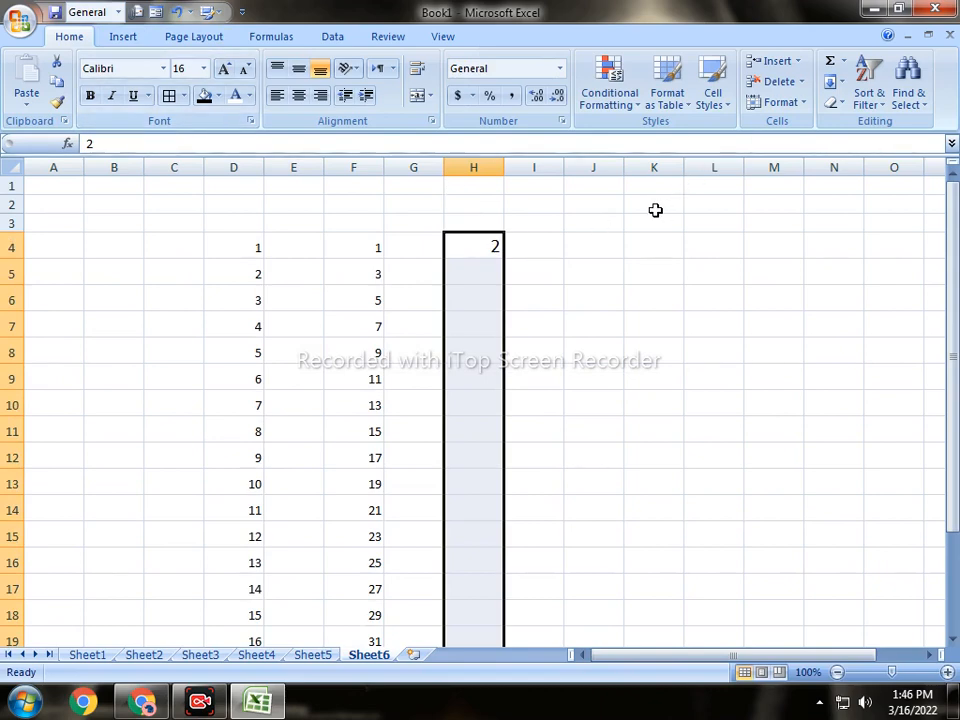
pyautogui.hotkey('ctrl', 'b')
# Fill H4:H21 with a Growth series in columns, using a step value of 1
pyautogui.click(838, 82)
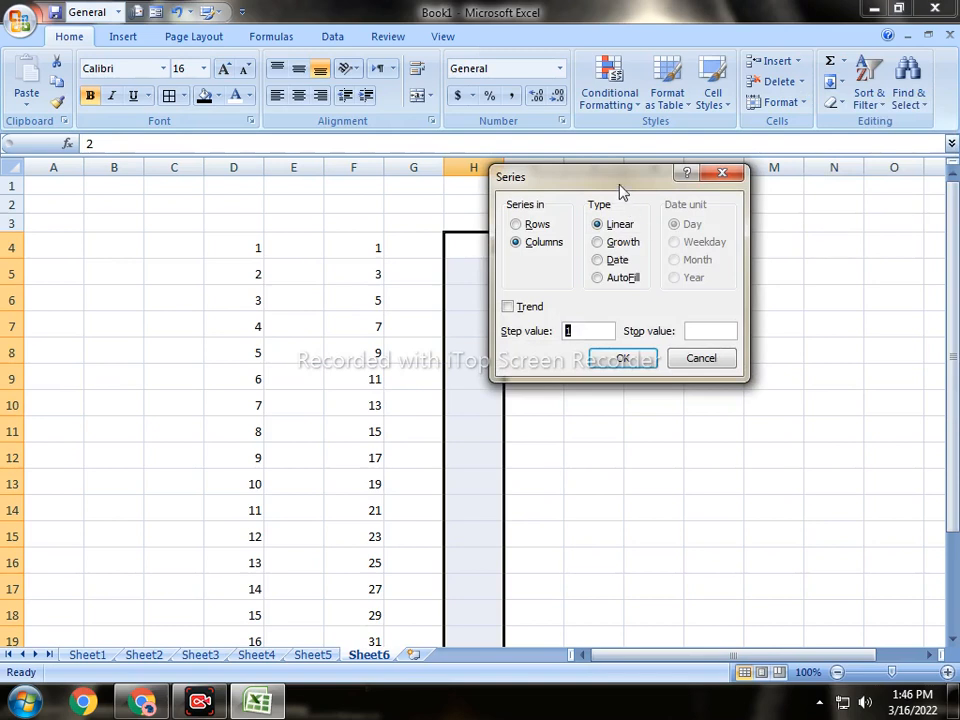
pyautogui.moveTo(625, 180); pyautogui.dragTo(748, 141)
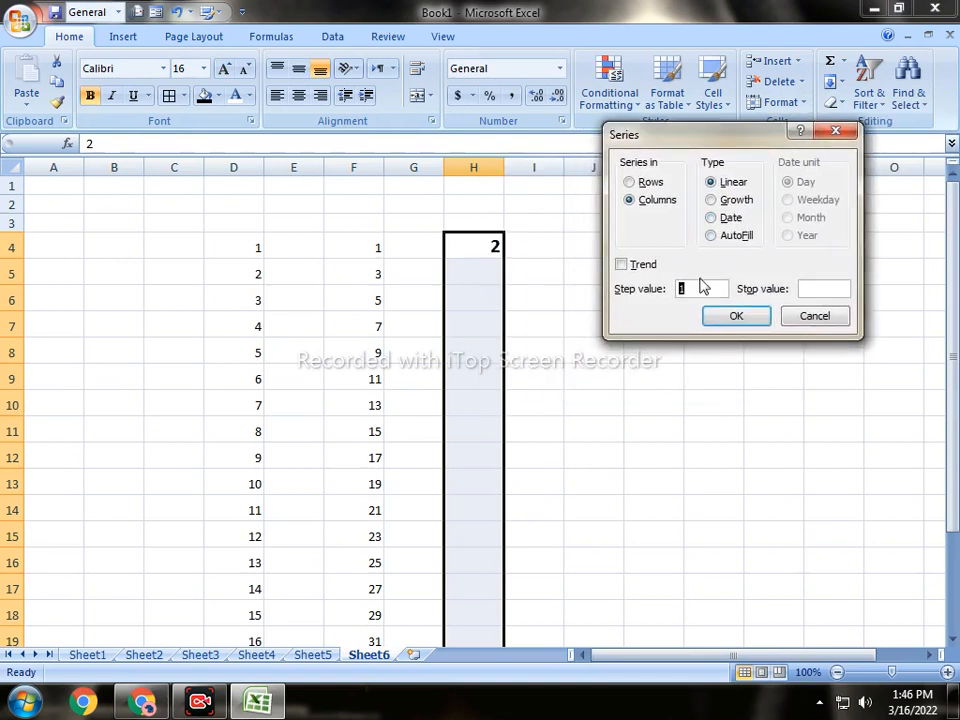
pyautogui.click(733, 201)
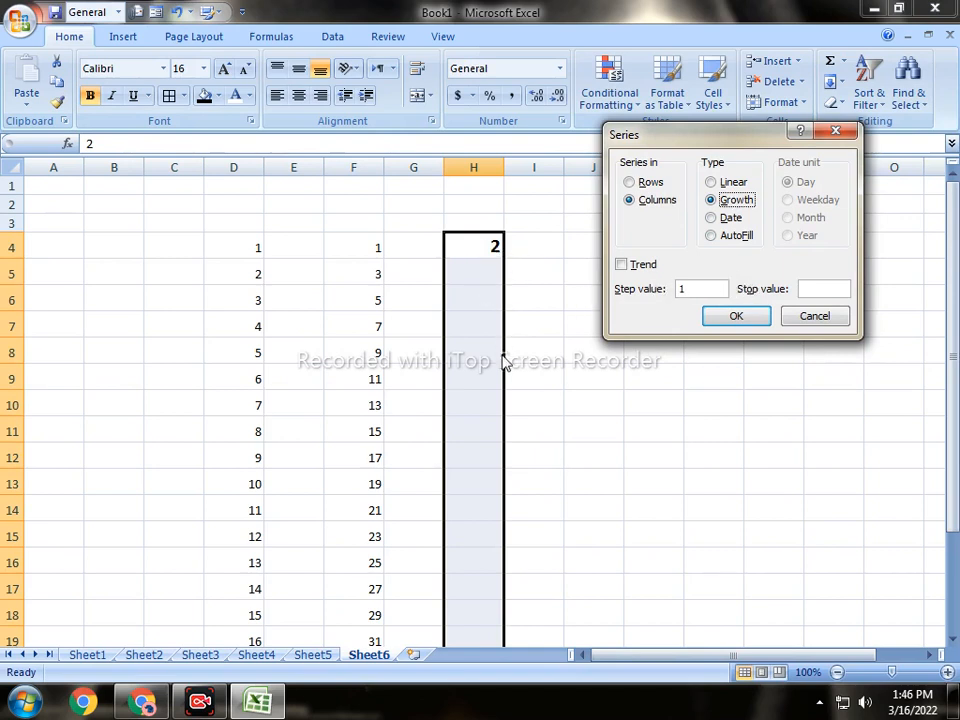
pyautogui.click(736, 317)
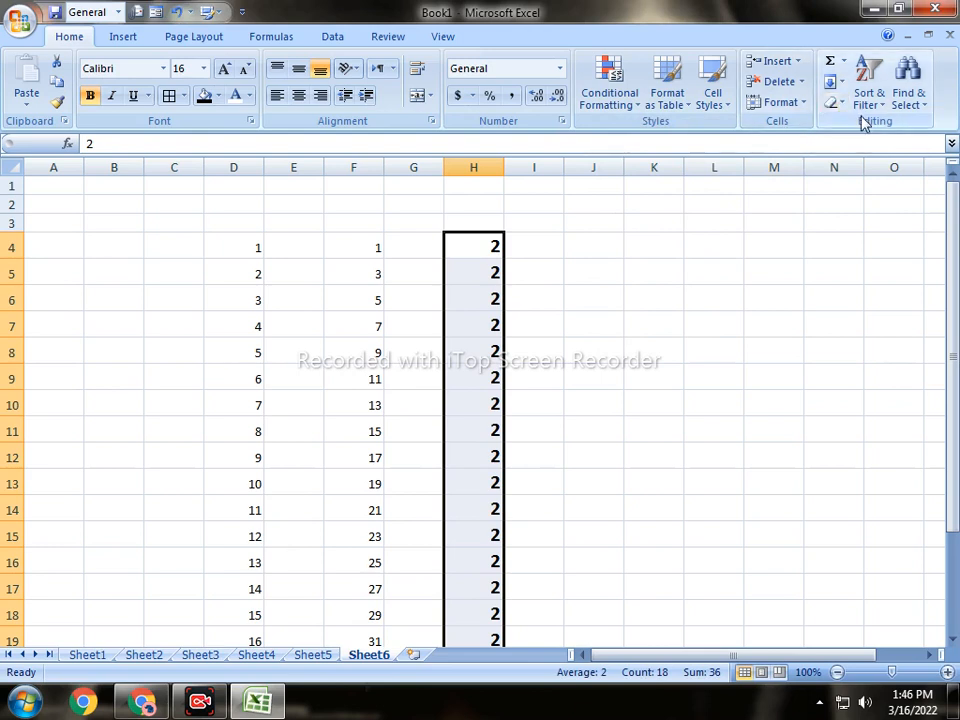
# Clear the filled values below H4 in column H, keeping the starting value
pyautogui.click(478, 273)
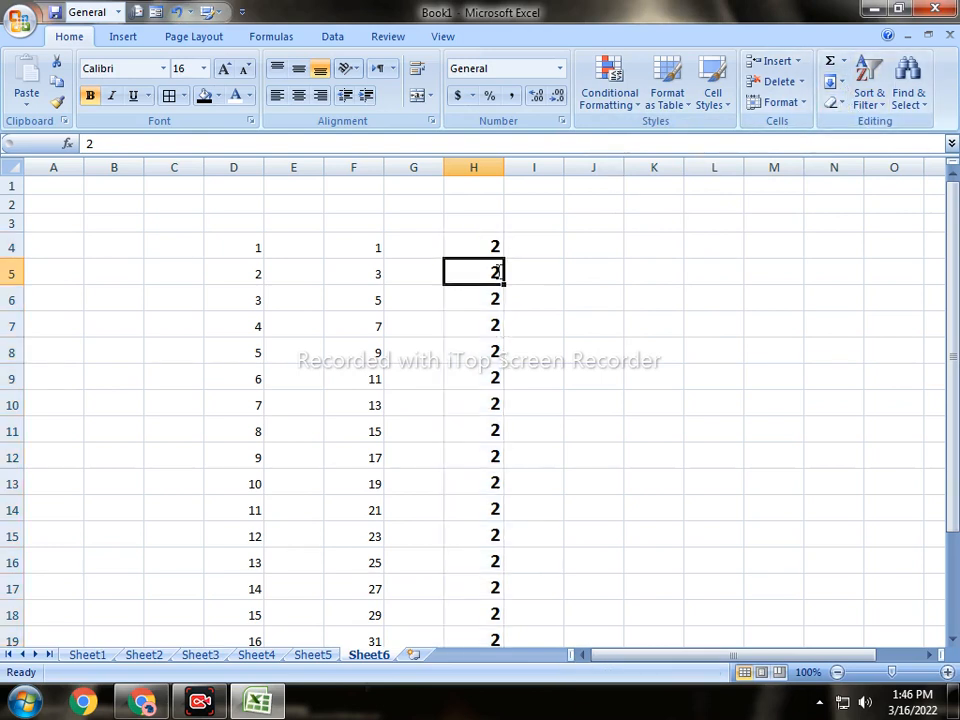
pyautogui.press('F2')
pyautogui.click(478, 330)
pyautogui.moveTo(480, 272); pyautogui.dragTo(489, 680)
pyautogui.hotkey('ctrl', 'z')
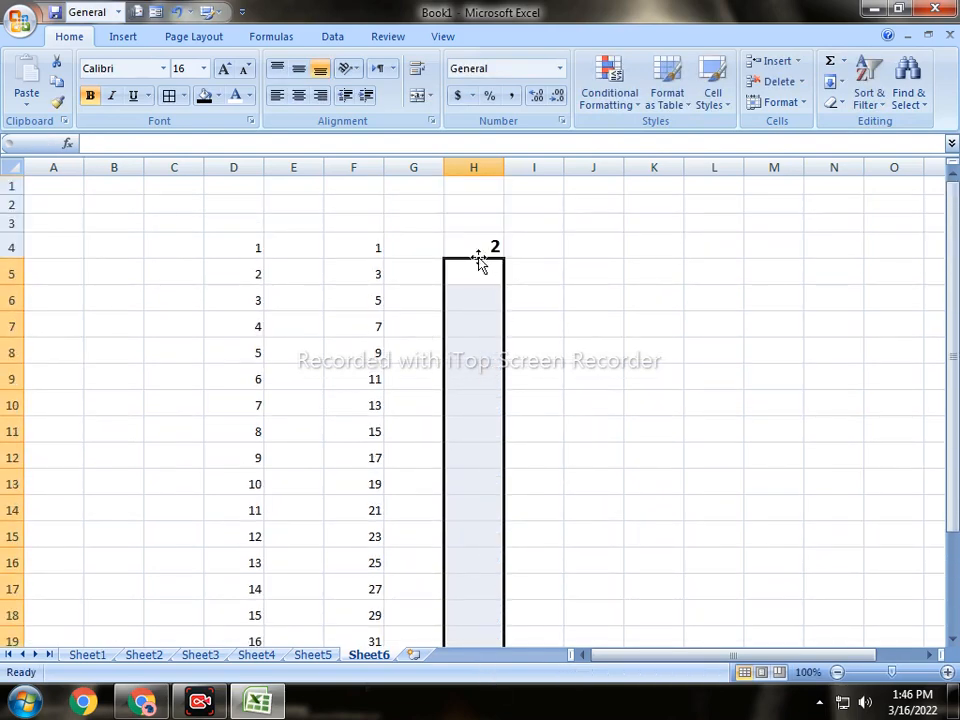
# Fill H4:H20 with a Growth series in columns, using a step value of 2
pyautogui.moveTo(480, 259); pyautogui.dragTo(476, 302)
pyautogui.moveTo(471, 470); pyautogui.dragTo(468, 592)
pyautogui.scroll(2, 699, 234)
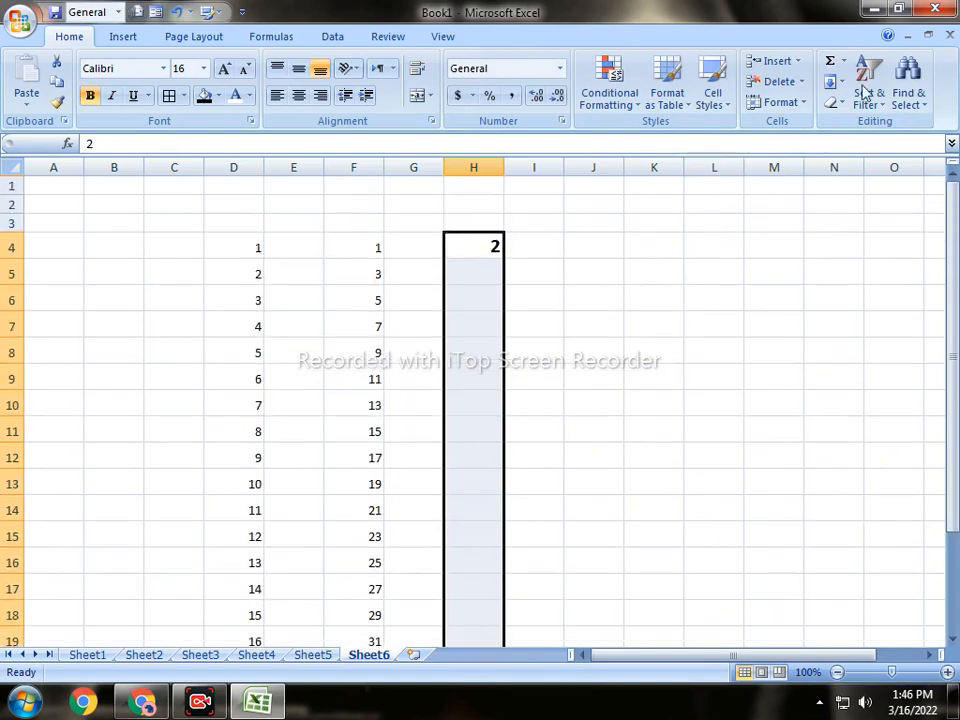
pyautogui.click(831, 82)
pyautogui.click(858, 210)
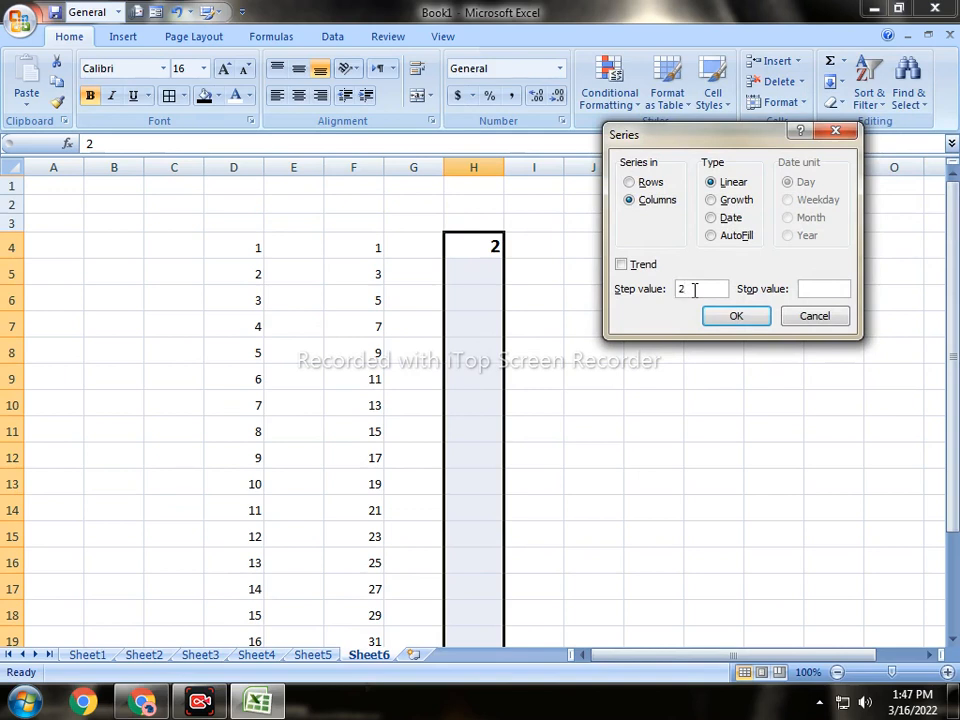
pyautogui.click(727, 201)
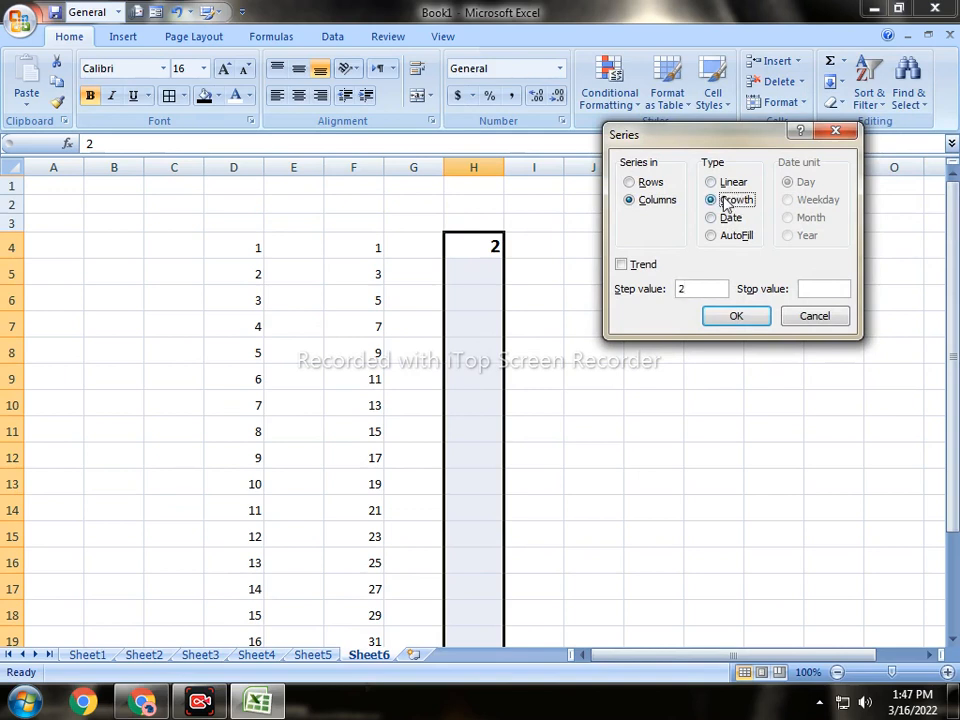
pyautogui.click(737, 317)
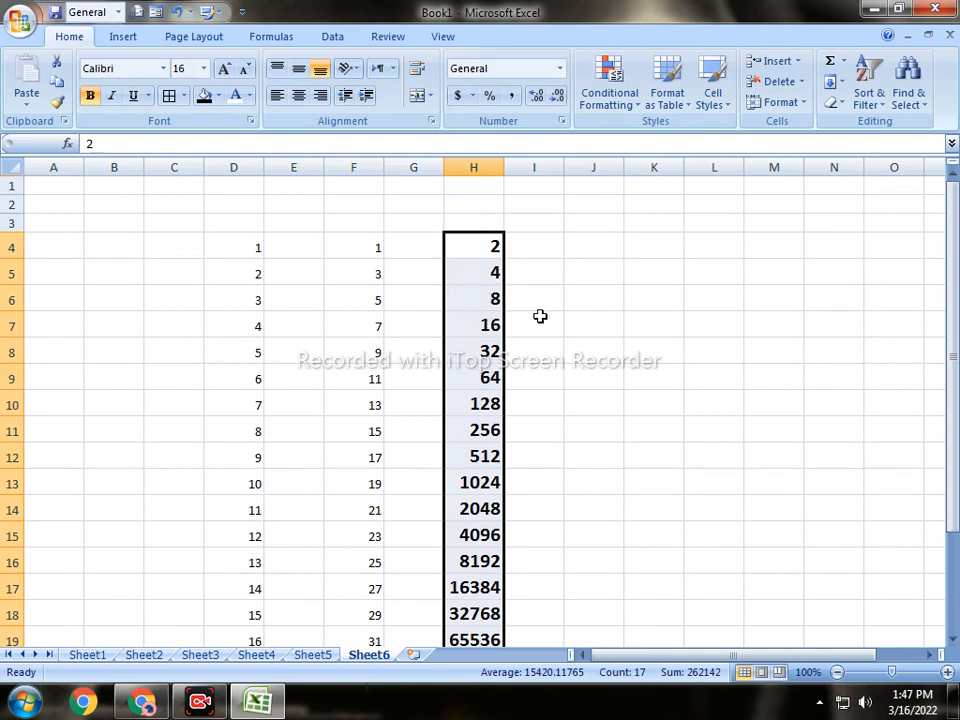
# AutoFit column H to the widest number of the growth series
pyautogui.scroll(-1, 437, 330)
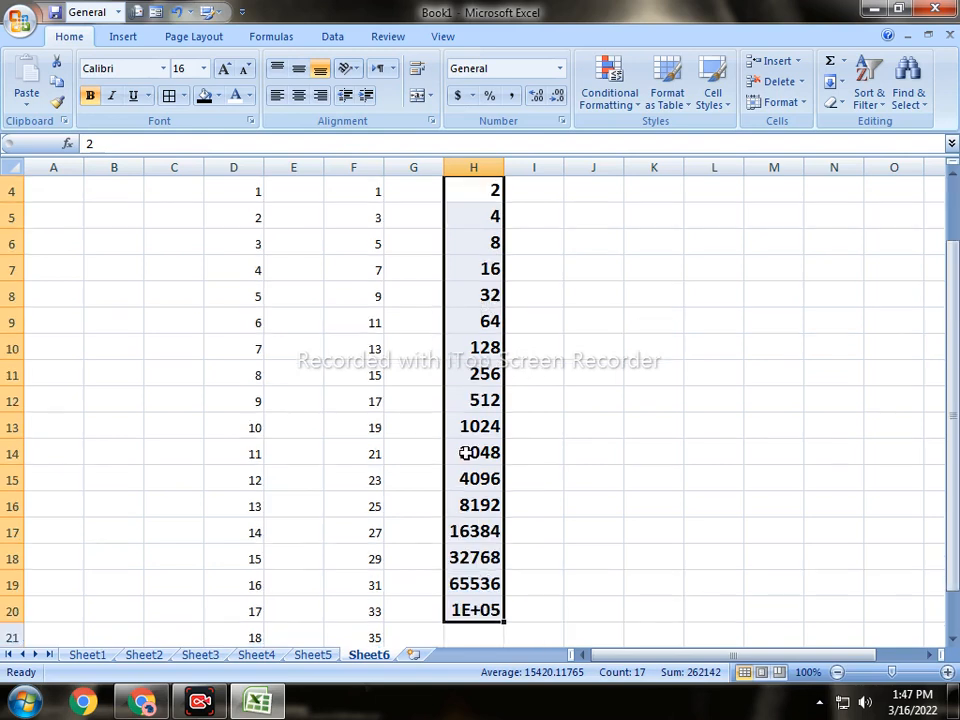
pyautogui.doubleClick(505, 158)
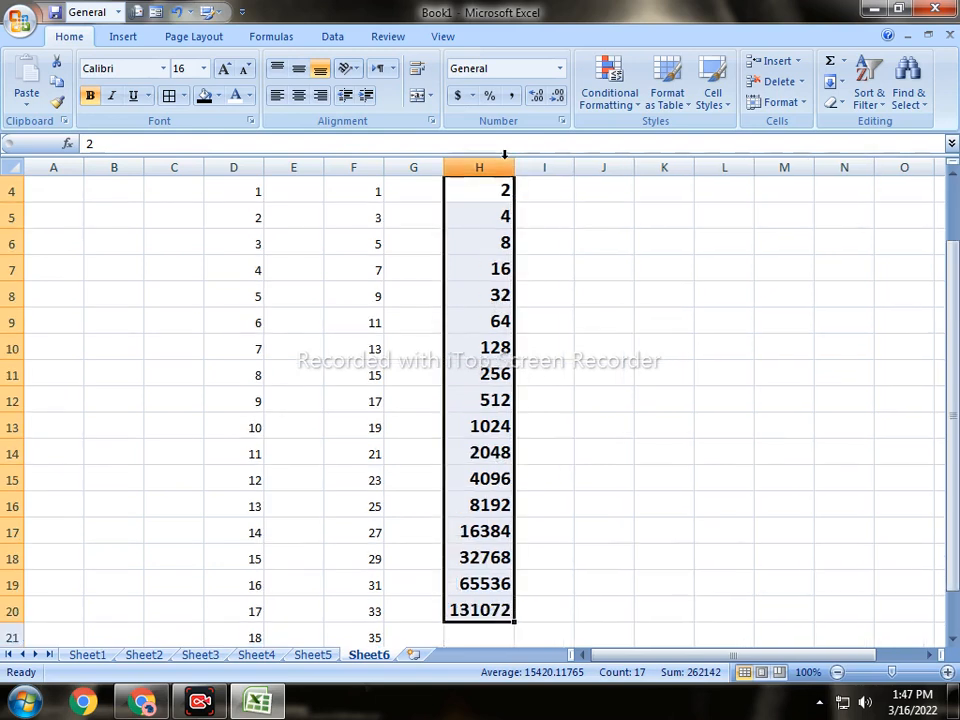
pyautogui.scroll(1, 512, 330)
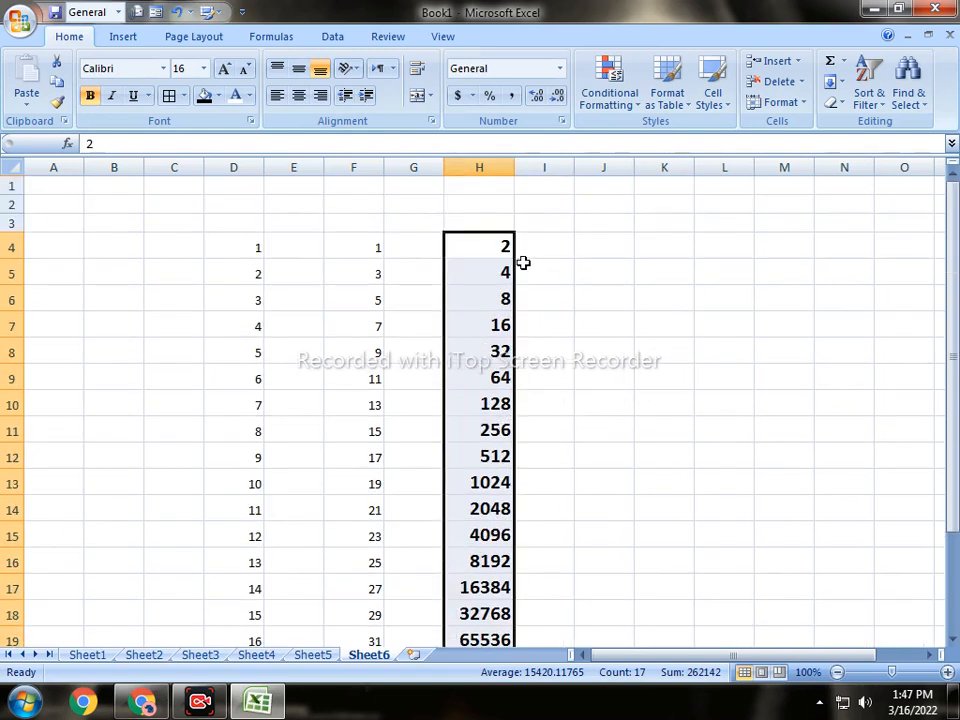